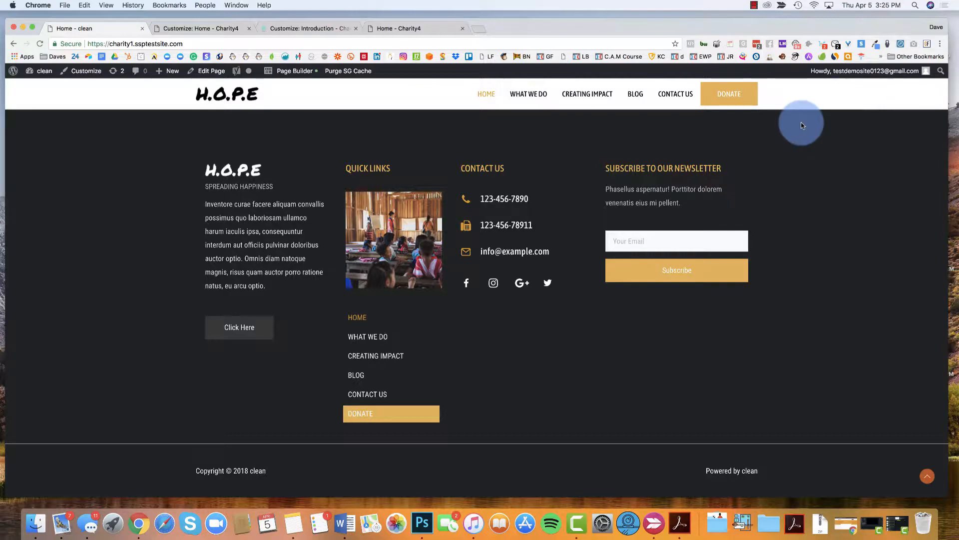
Step: Leave the Charity4 customizer and review the Charity4 home page down to its footer
scroll(229, 274, up, 10)
scroll(228, 273, up, 15)
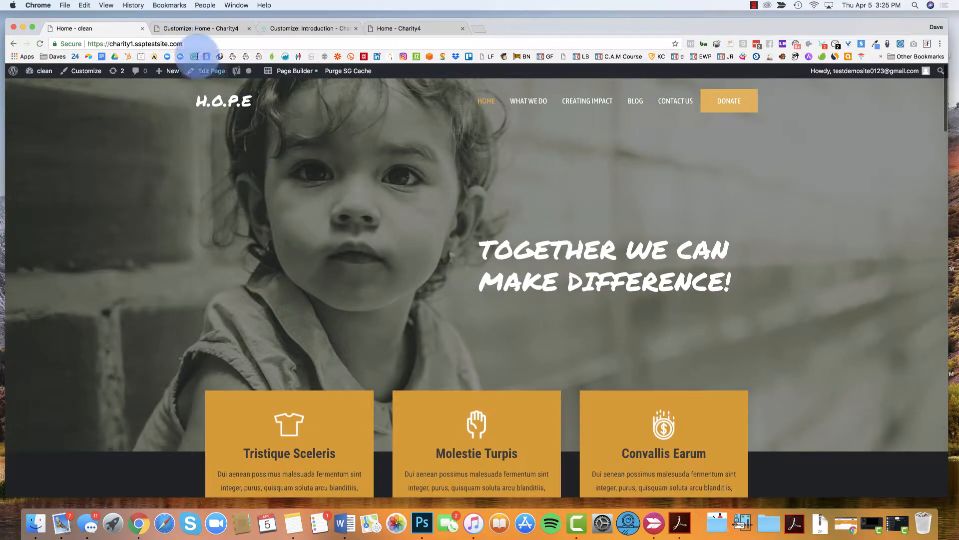
click(190, 27)
click(19, 76)
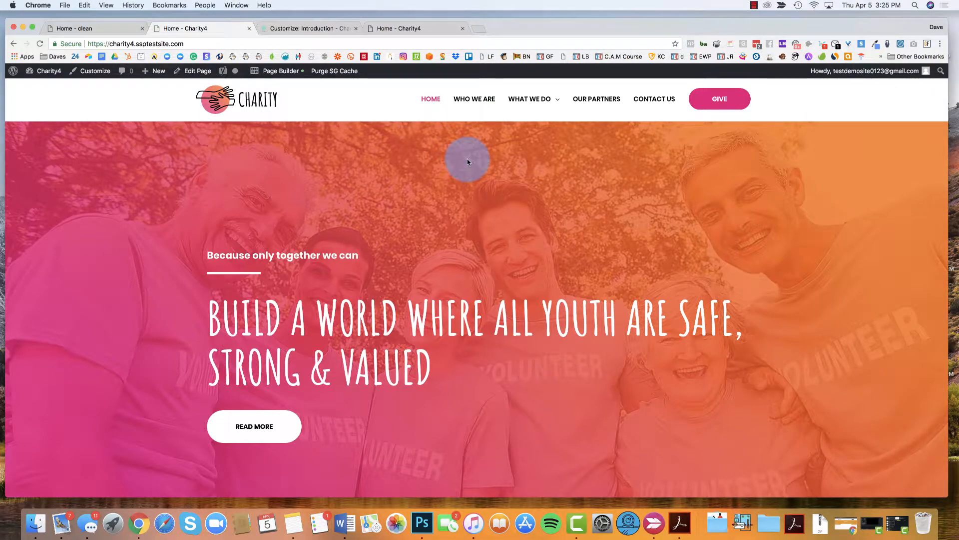
scroll(466, 159, down, 20)
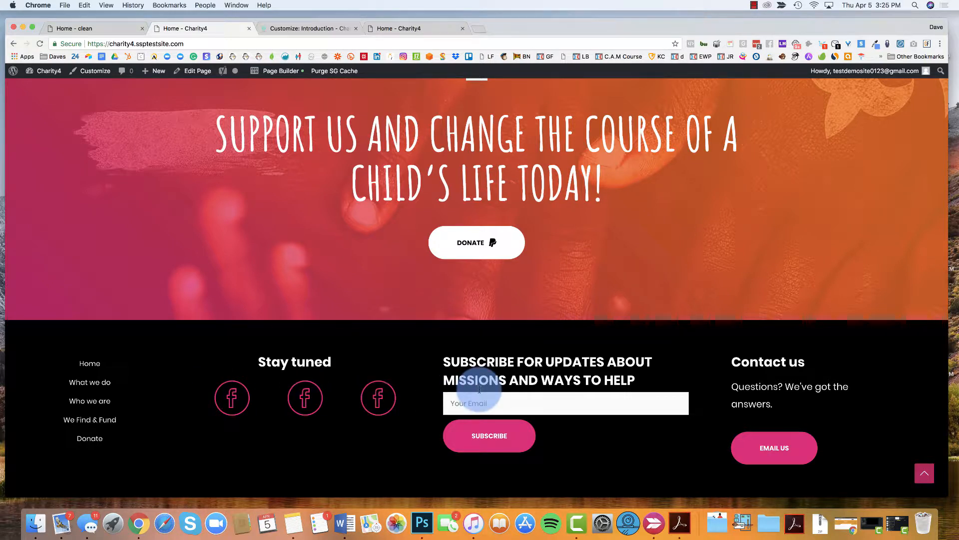
Step: Disable the footer widgets layout in the Charity4 site's customizer and check the footer in the preview
click(103, 74)
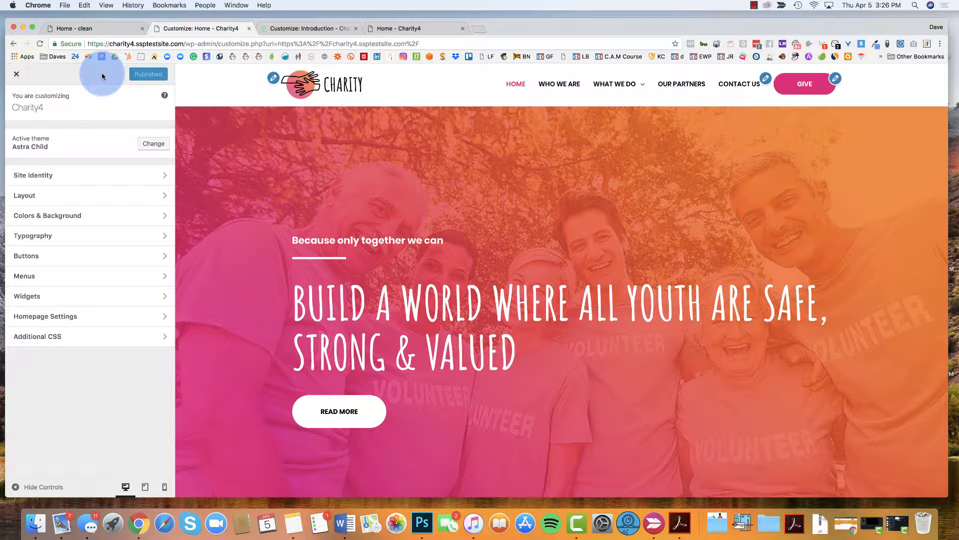
click(85, 196)
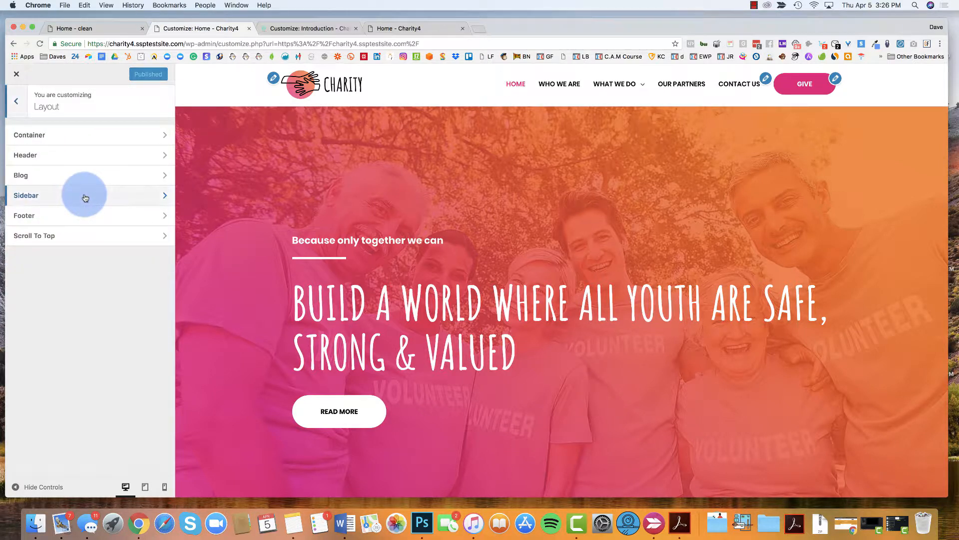
click(73, 224)
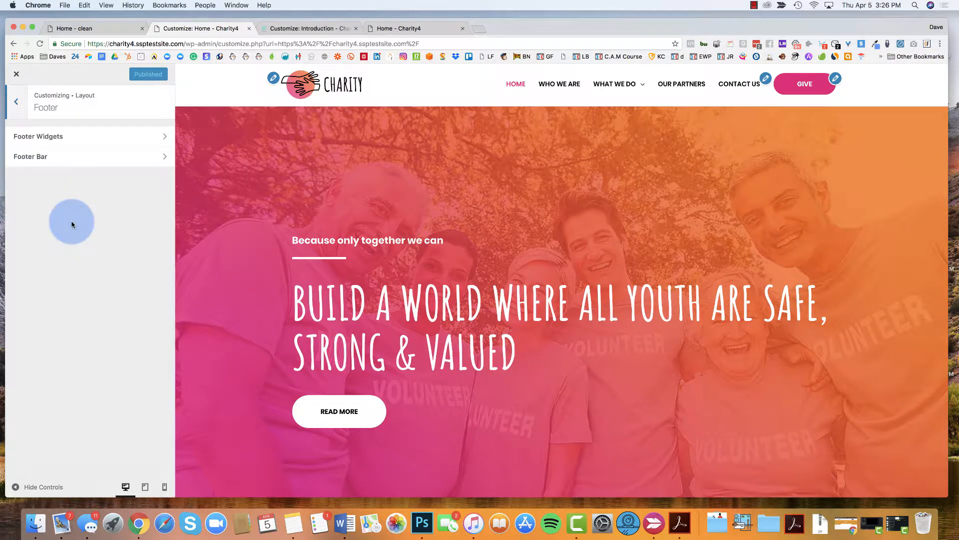
click(71, 134)
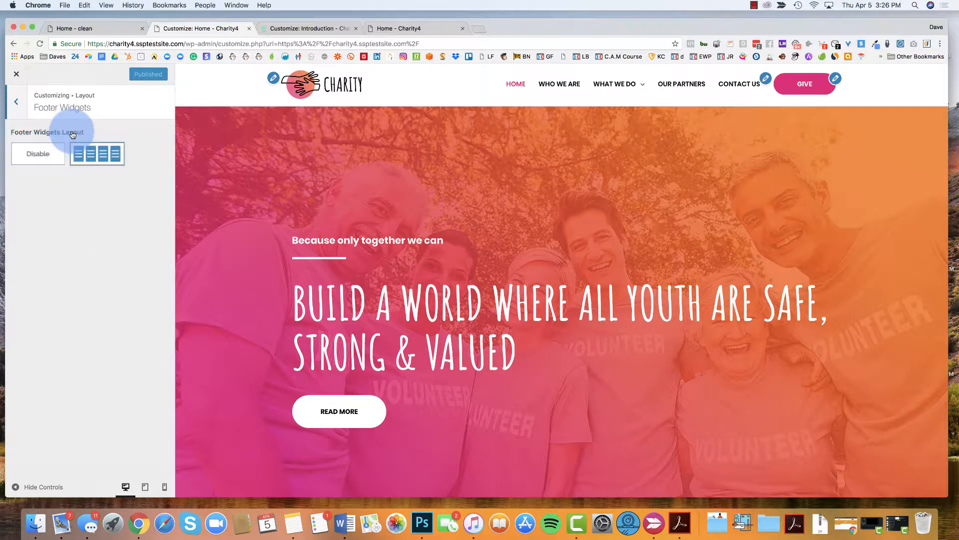
click(39, 159)
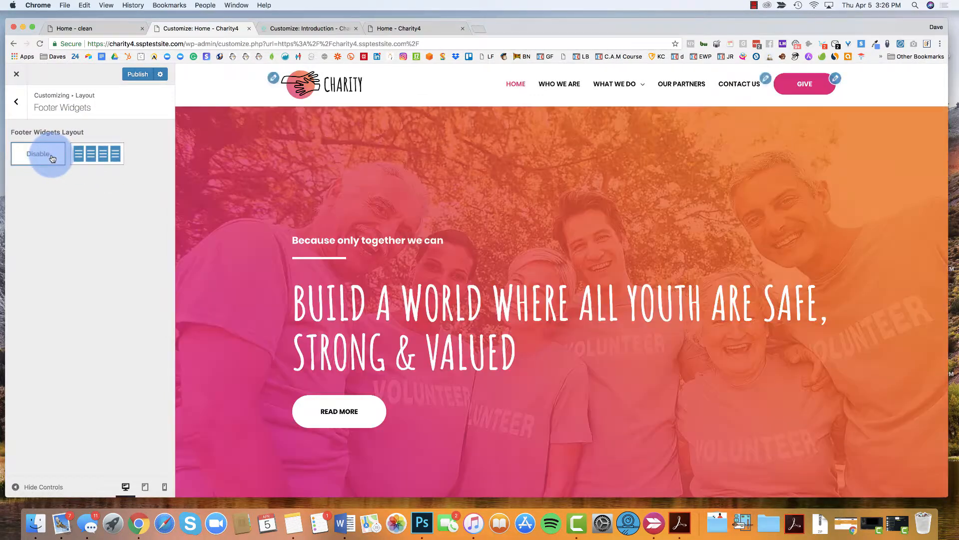
scroll(391, 202, down, 20)
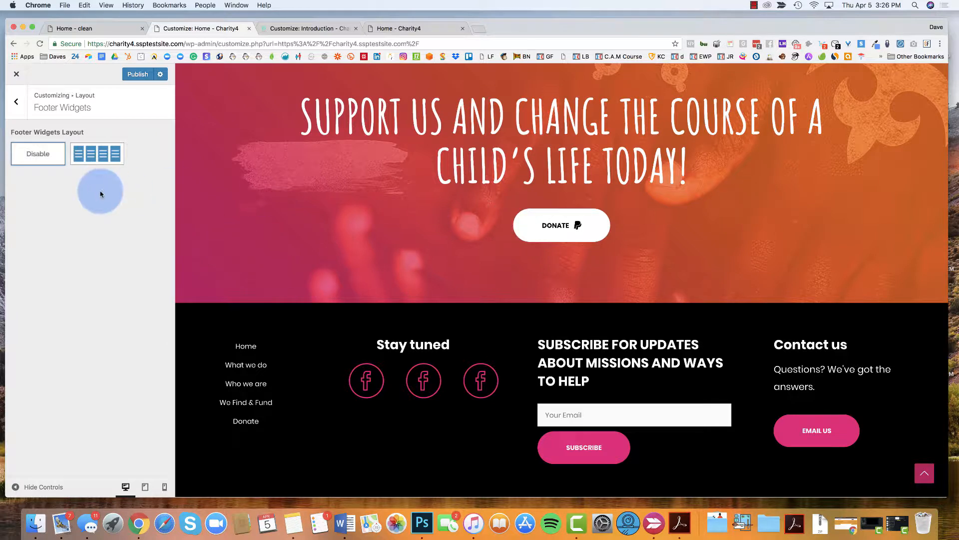
Step: Try the footer bar's Disable and centred layouts, restore the two-section layout, and return to the main customizer options
click(17, 106)
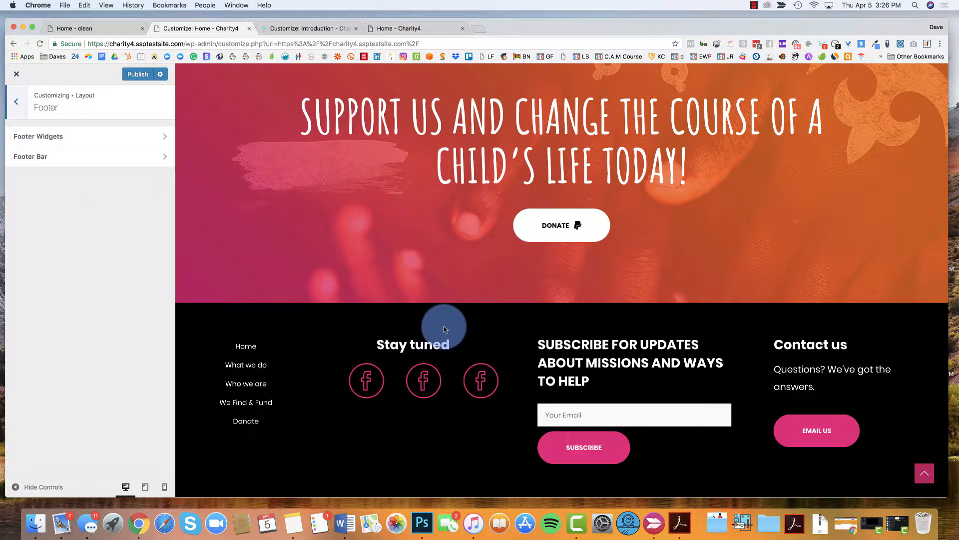
click(90, 166)
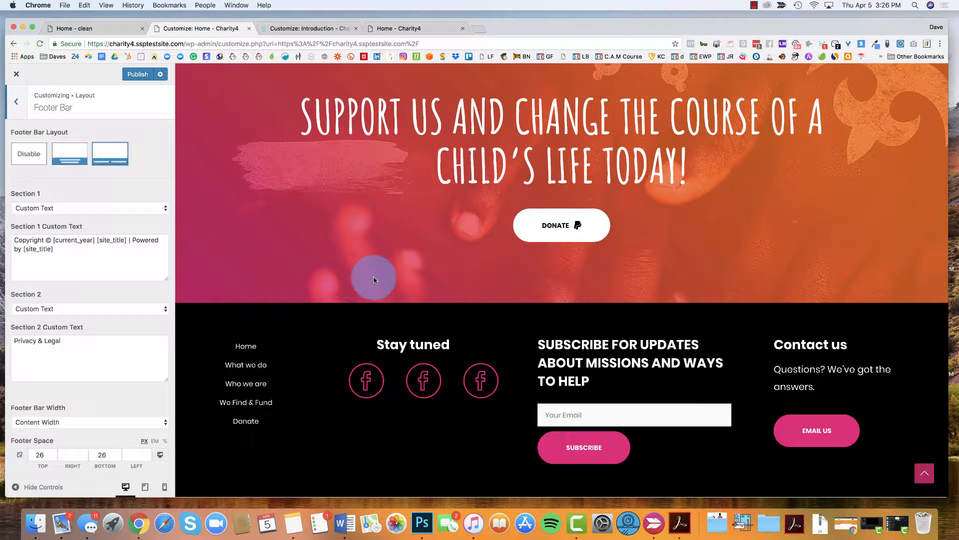
click(19, 162)
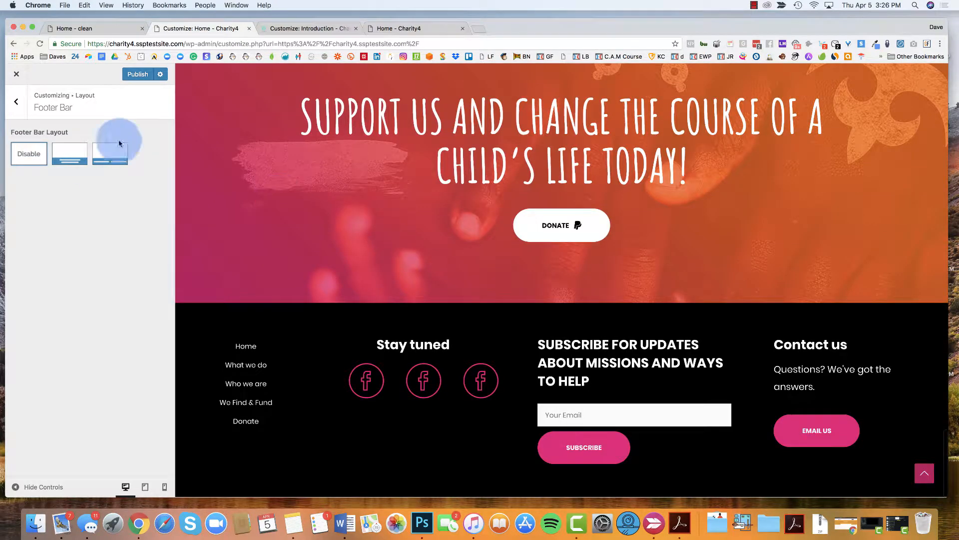
click(76, 153)
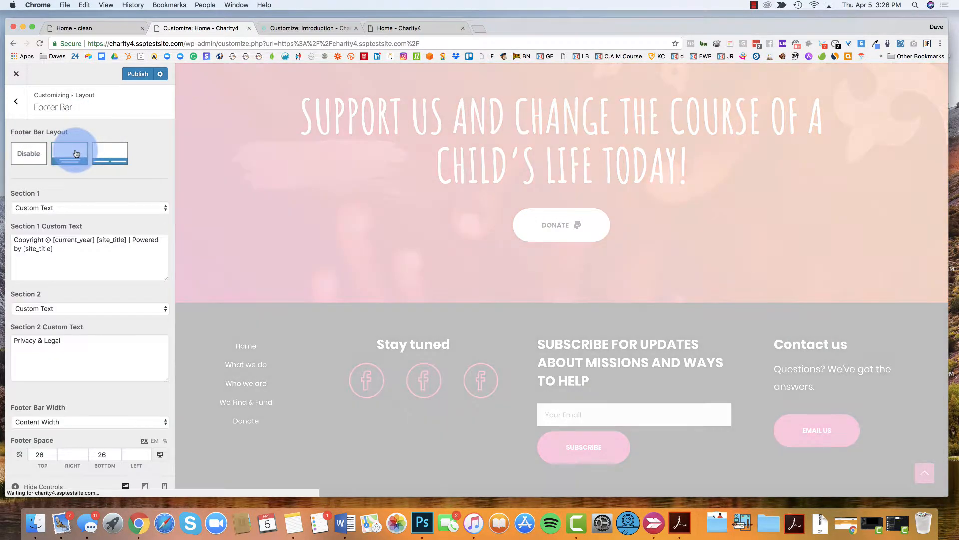
click(352, 244)
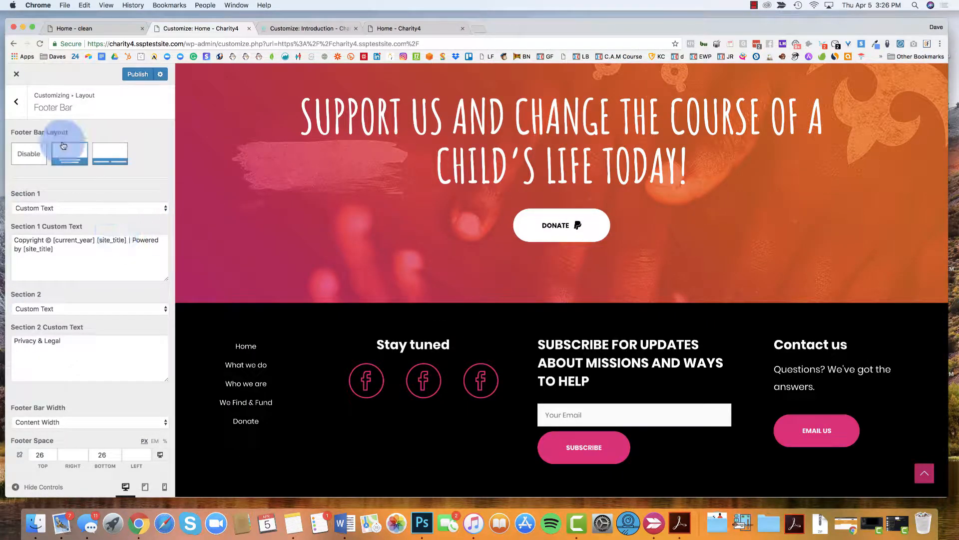
click(113, 159)
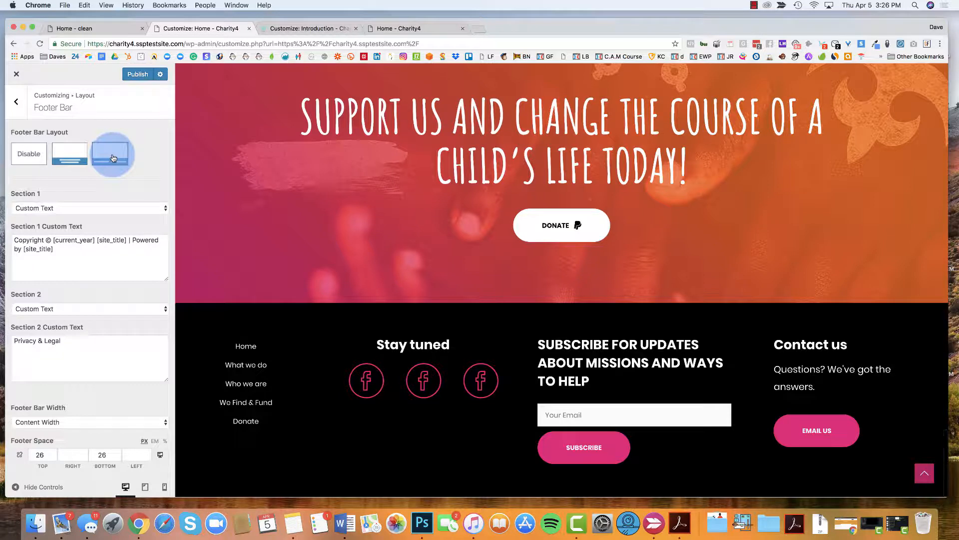
click(17, 111)
click(17, 106)
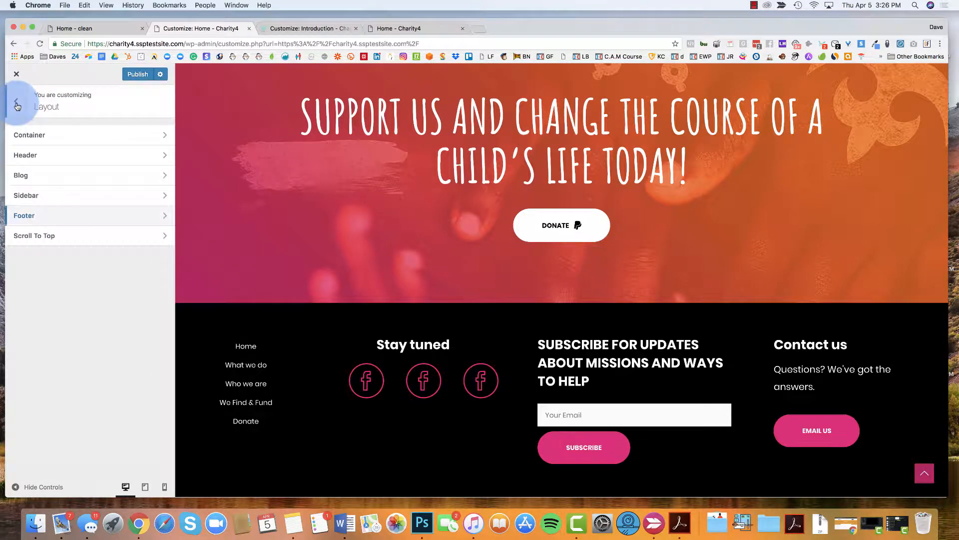
click(17, 106)
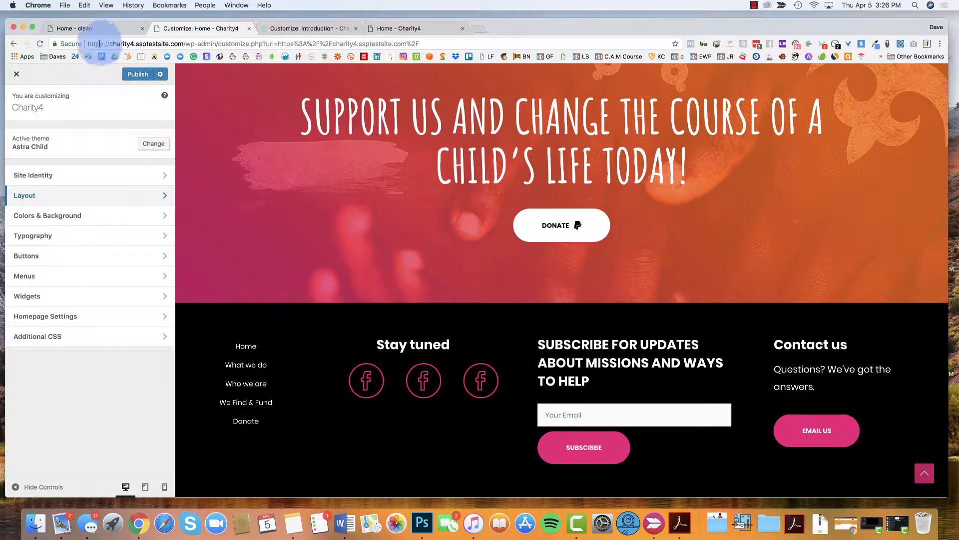
Step: Switch to the clean site's home page, open it in the customizer and show its footer in the preview
click(82, 29)
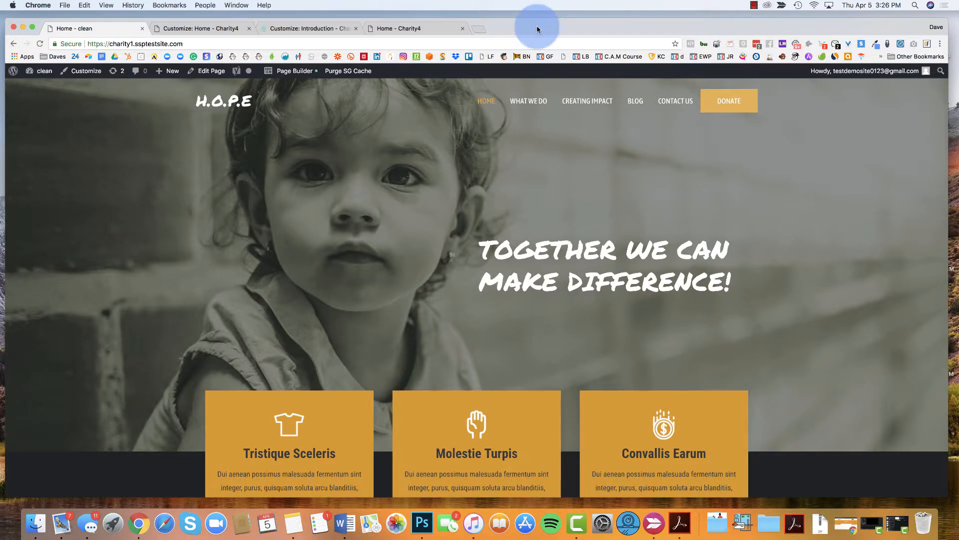
drag(538, 27, 539, 28)
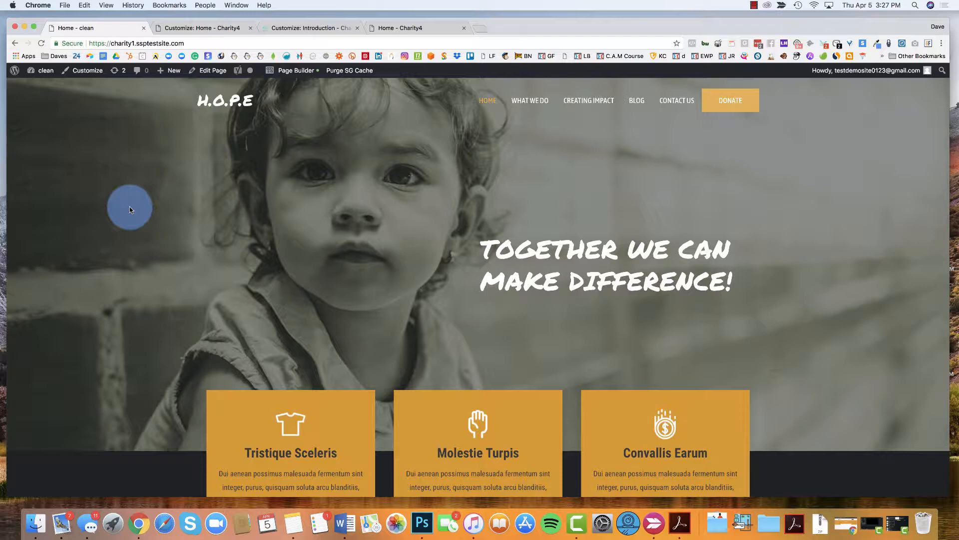
click(80, 75)
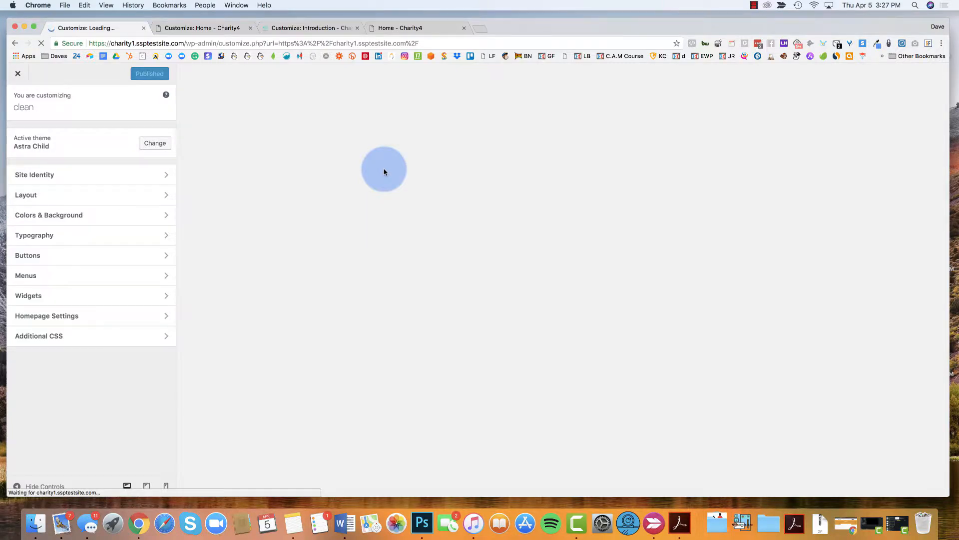
scroll(383, 171, down, 20)
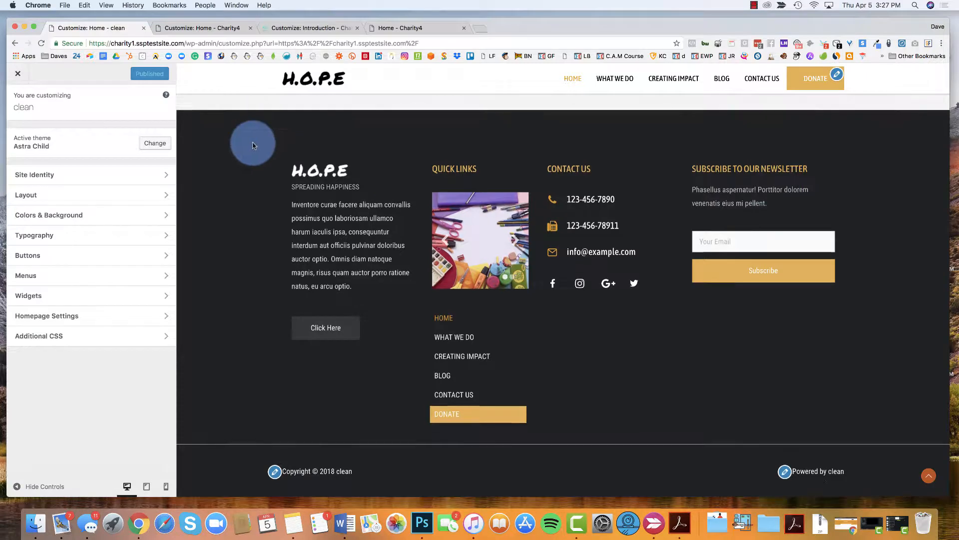
drag(219, 143, 421, 409)
click(652, 415)
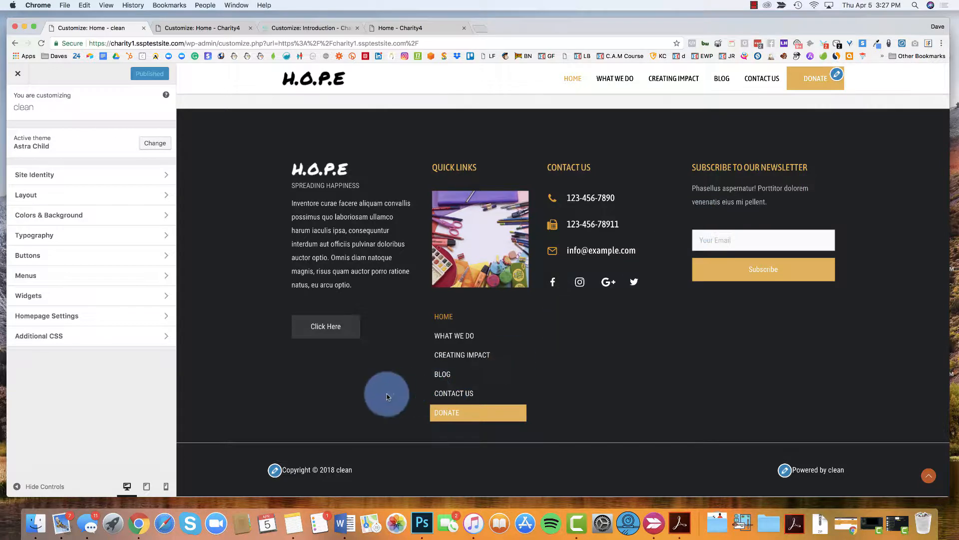
Step: Open the Footer Bar layout settings of the clean site and examine its two text sections
click(70, 196)
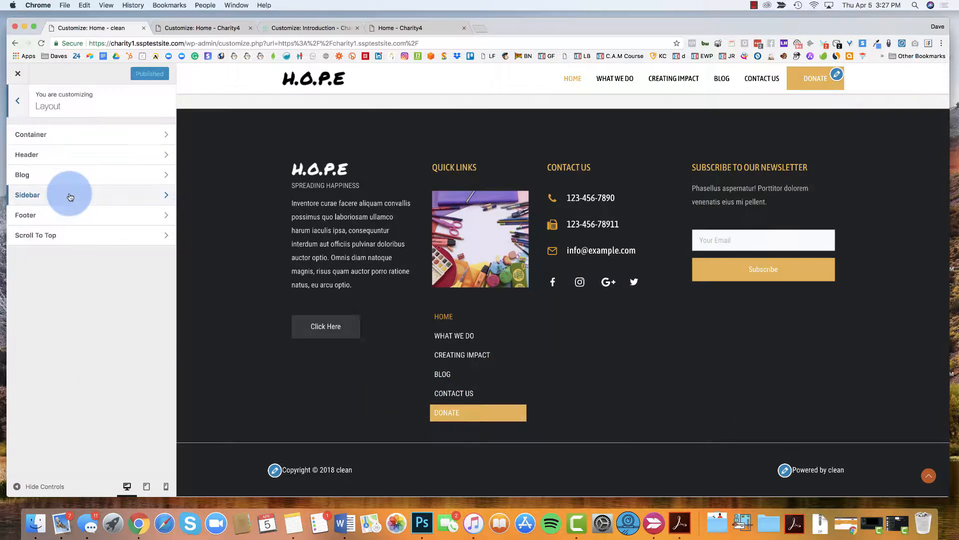
click(69, 222)
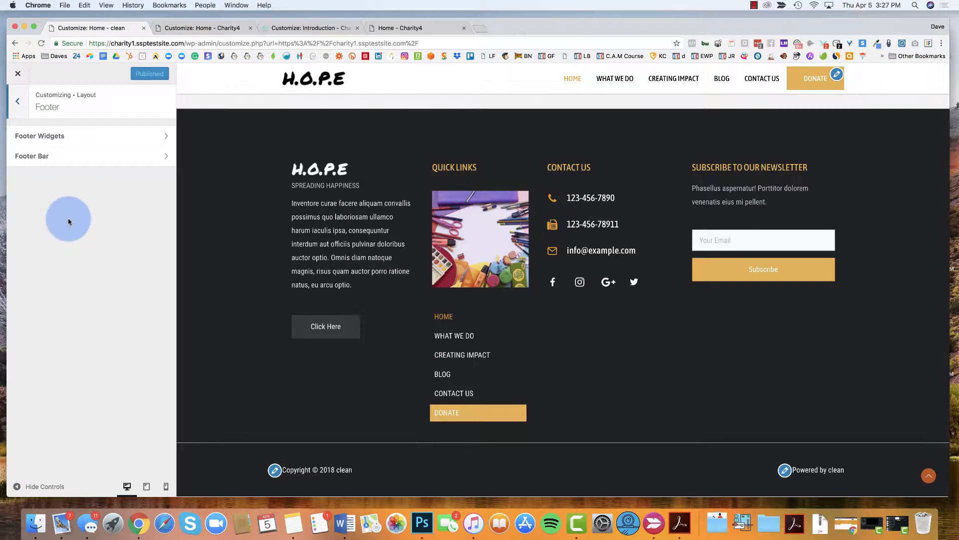
click(73, 157)
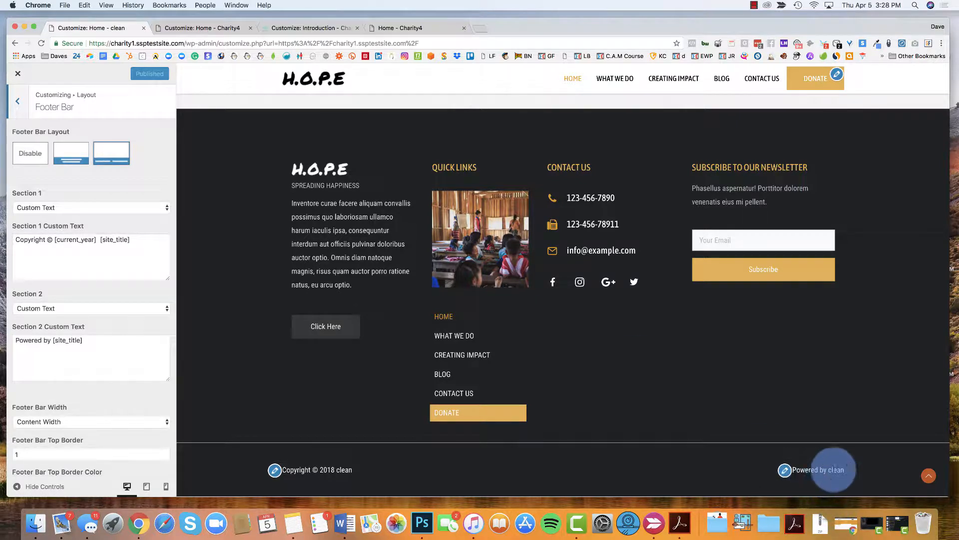
drag(805, 471, 844, 470)
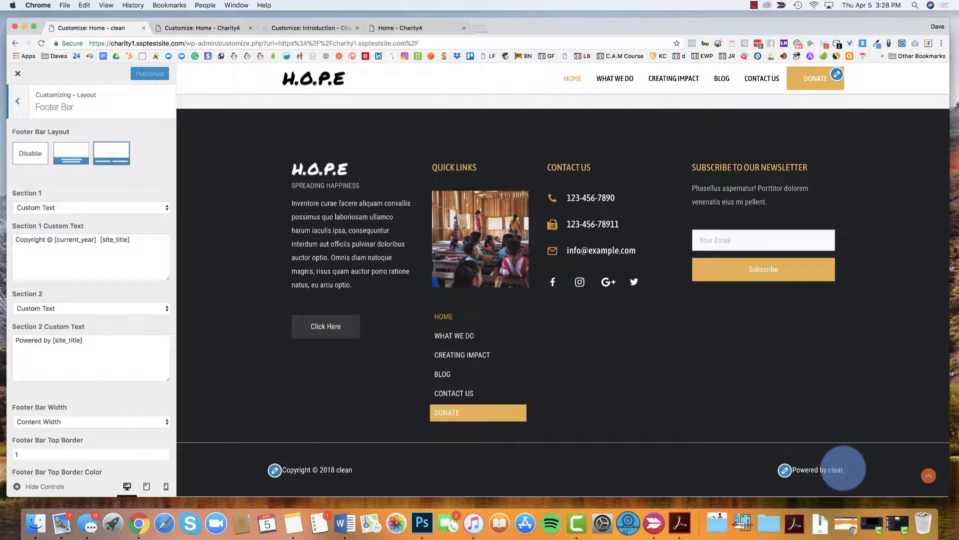
click(847, 397)
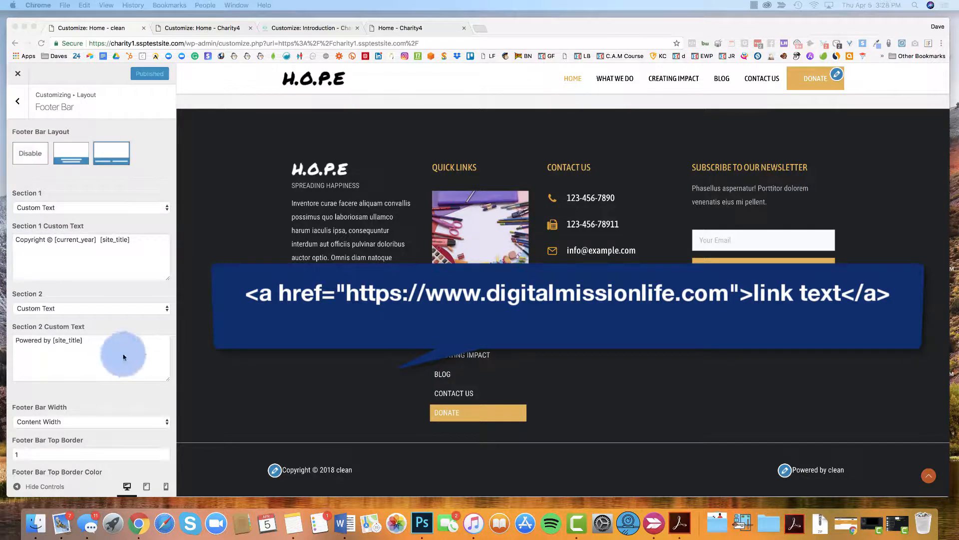
click(80, 355)
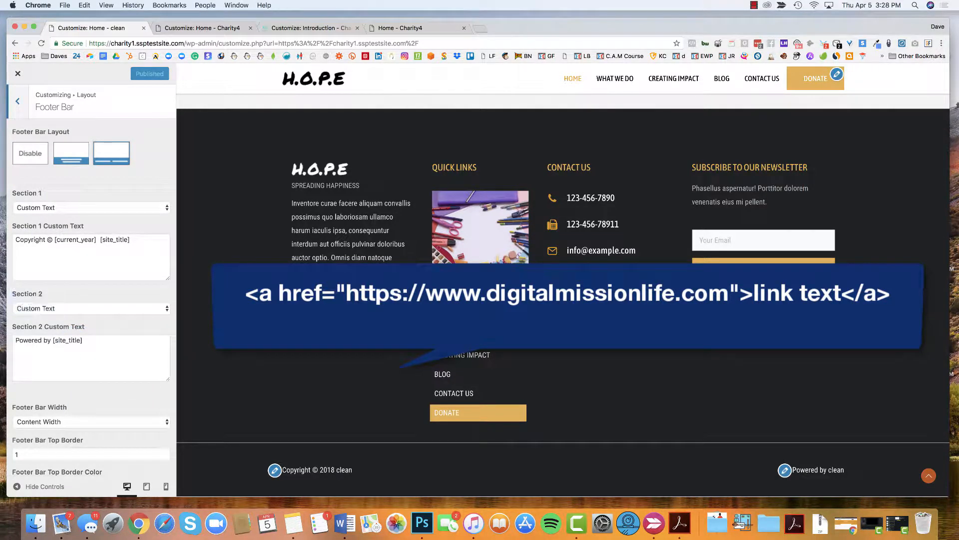
click(71, 359)
key(Return)
key(Return)
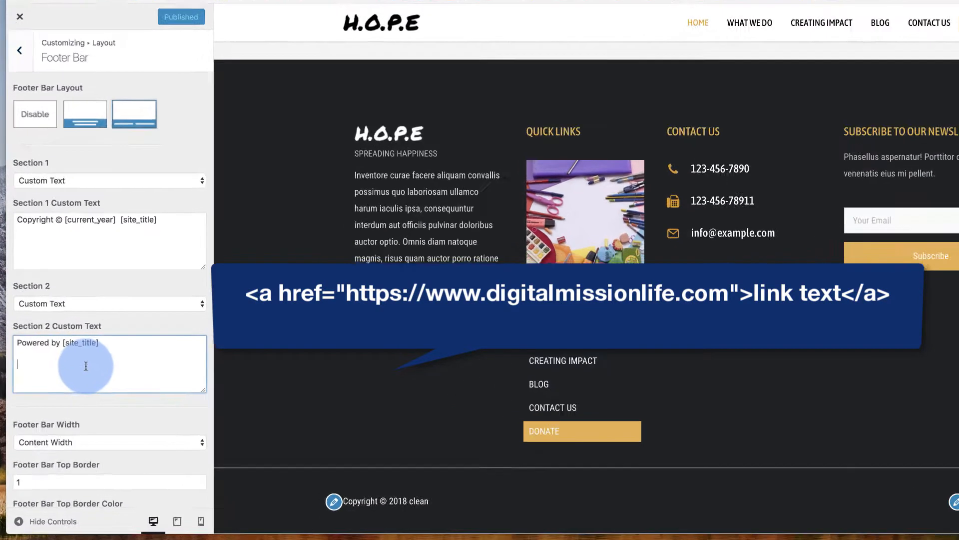
key(super+v)
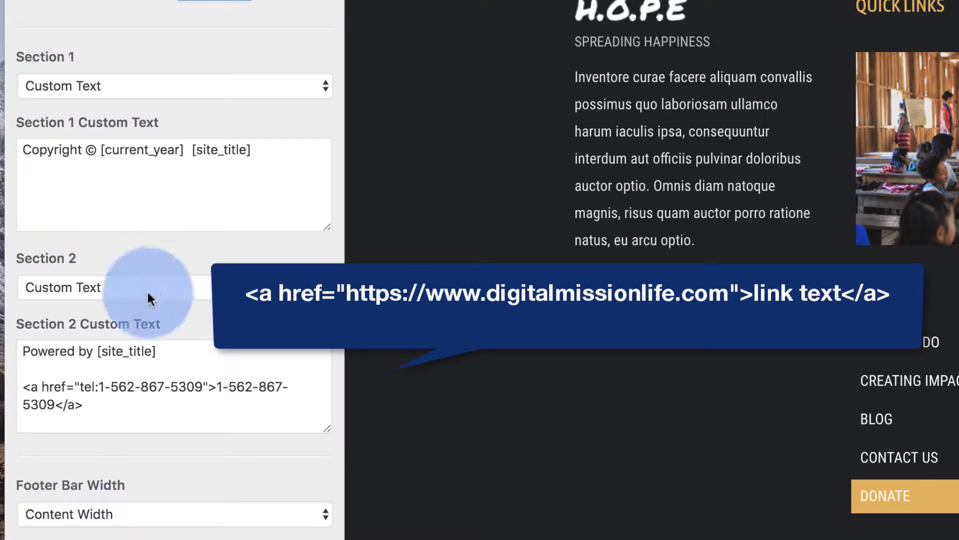
click(30, 384)
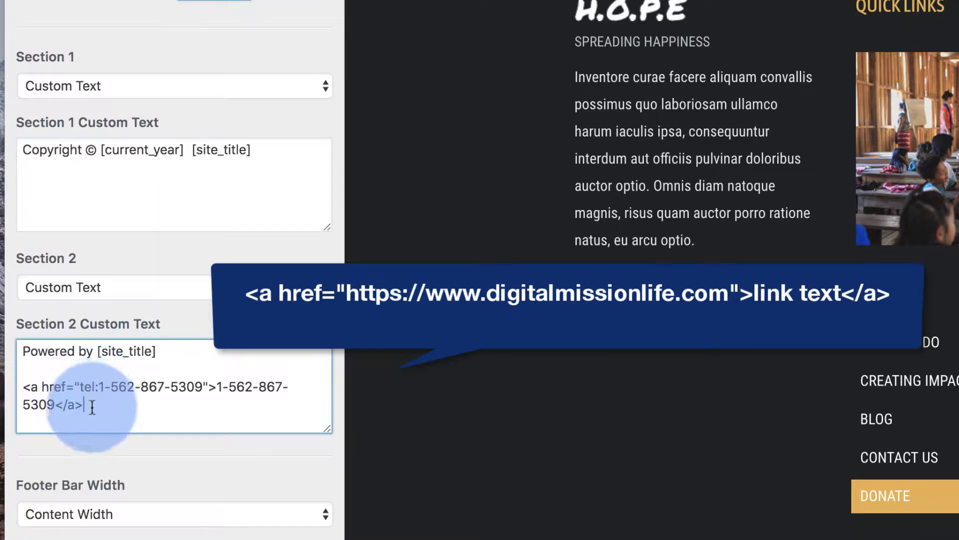
drag(86, 404, 22, 386)
key(BackSpace)
text(<a href="https://www.w3schools.com">link text</a>)
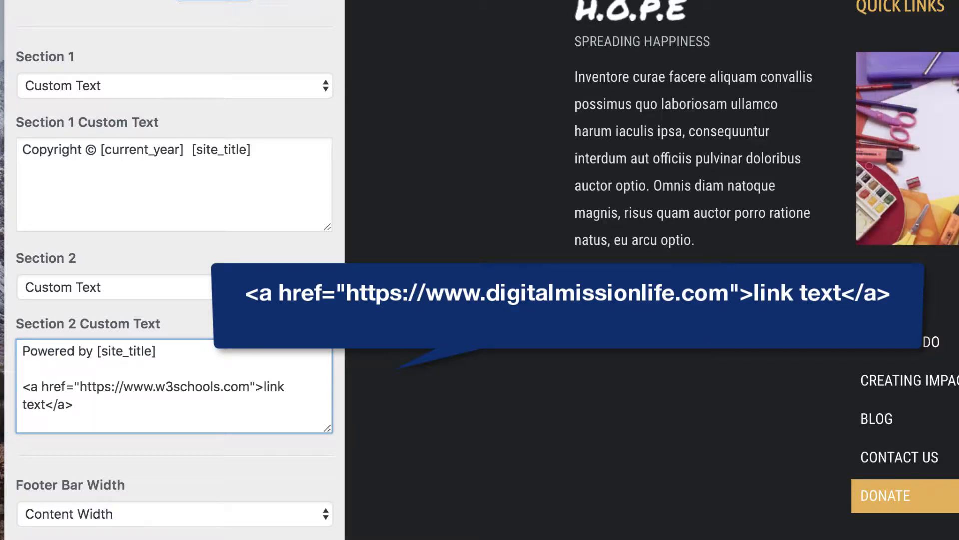
Step: Examine the address and link text parts of the anchor code in the Section 2 custom text
click(57, 386)
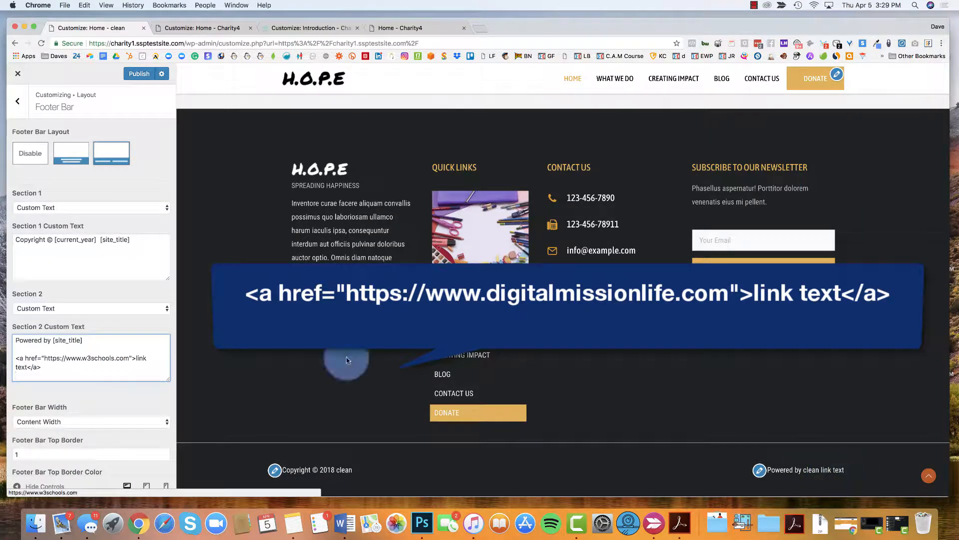
drag(136, 356, 144, 365)
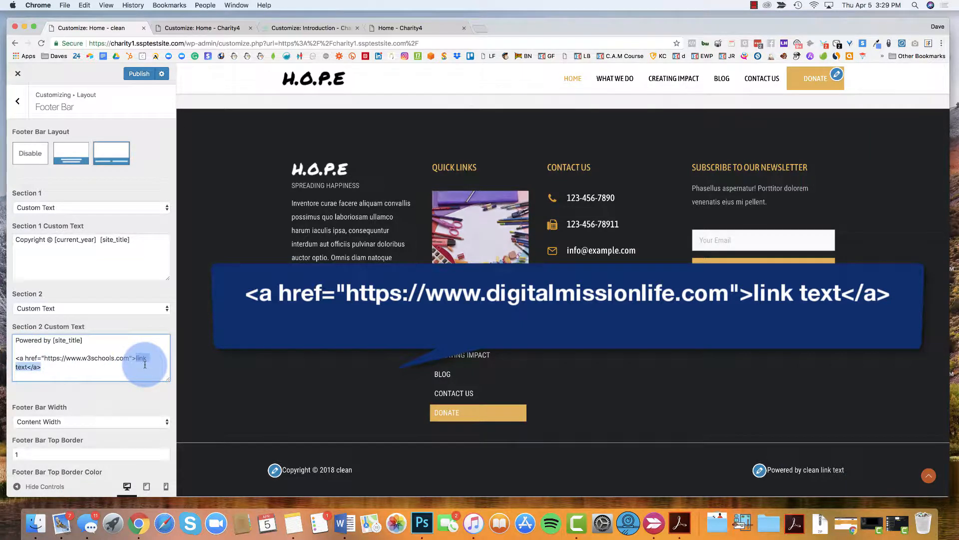
click(131, 368)
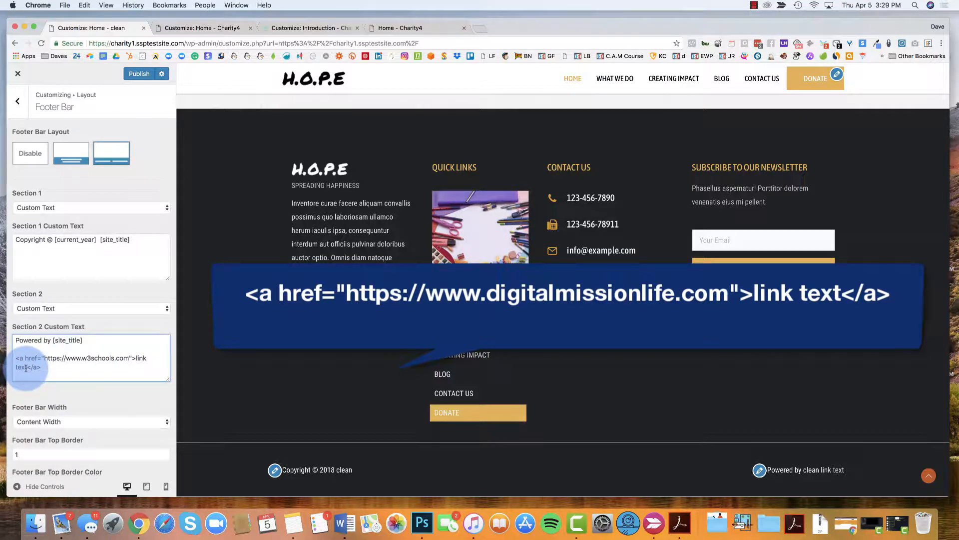
Step: Remove the anchor link code from the Section 2 custom text, keeping "Powered by [site_title]"
drag(44, 358, 128, 356)
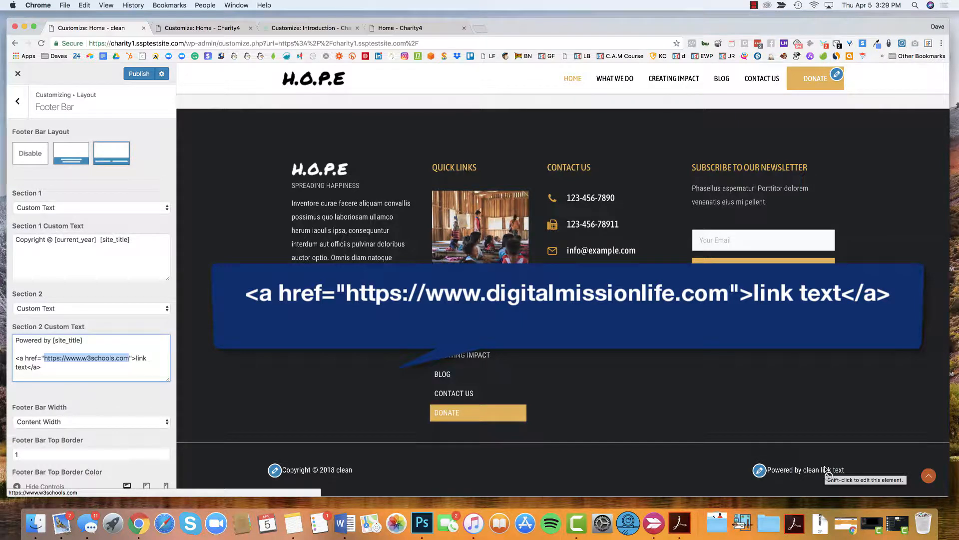
click(43, 371)
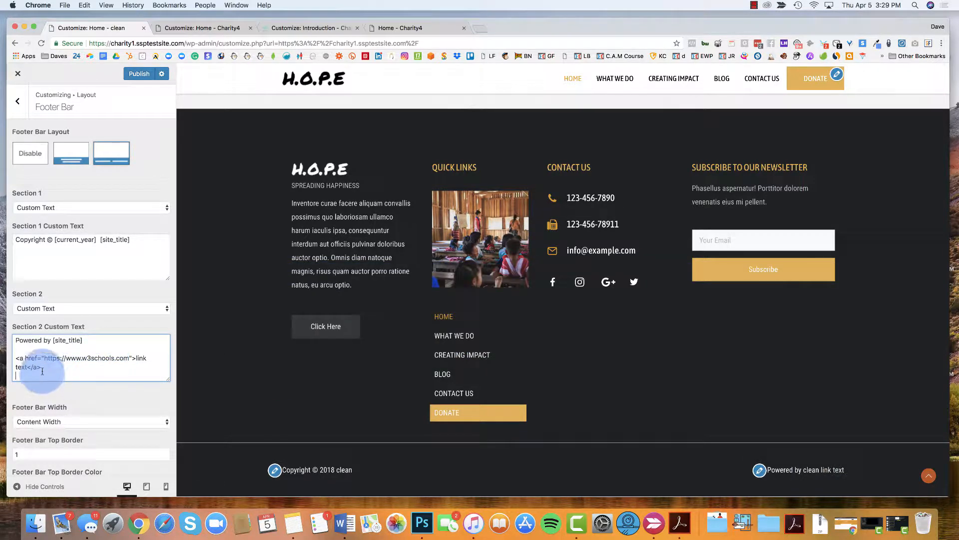
drag(43, 372, 16, 358)
key(BackSpace)
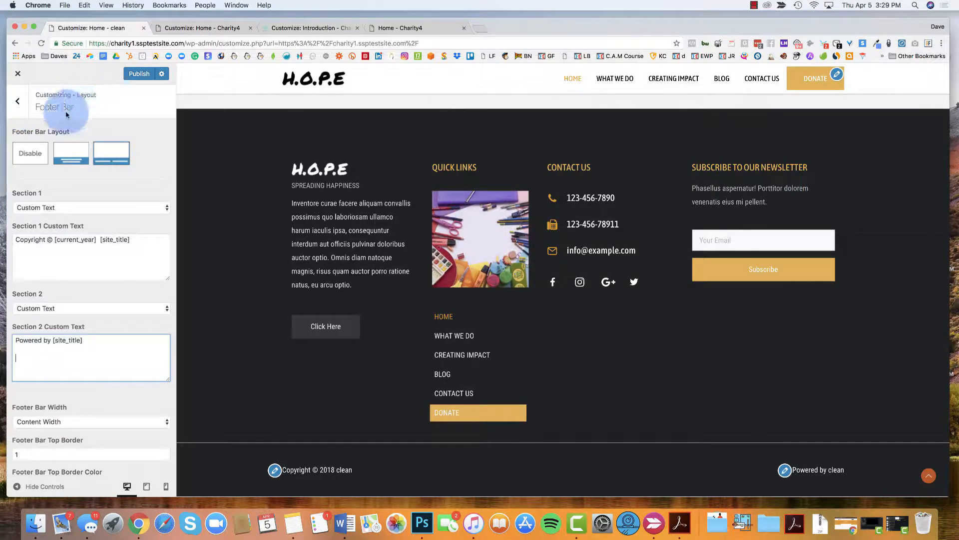
Step: Disable the footer bar briefly, restore its two-section layout, and publish the customizer changes
click(40, 162)
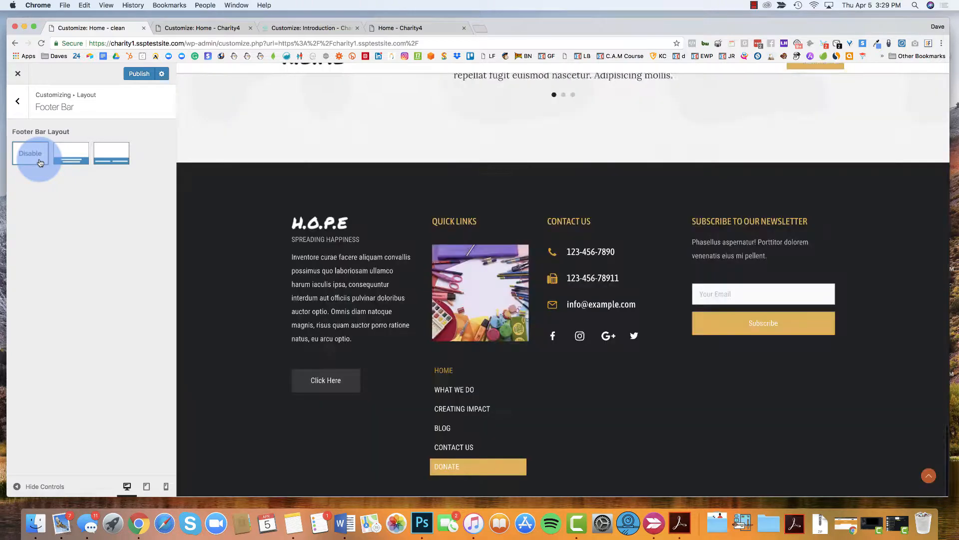
click(108, 156)
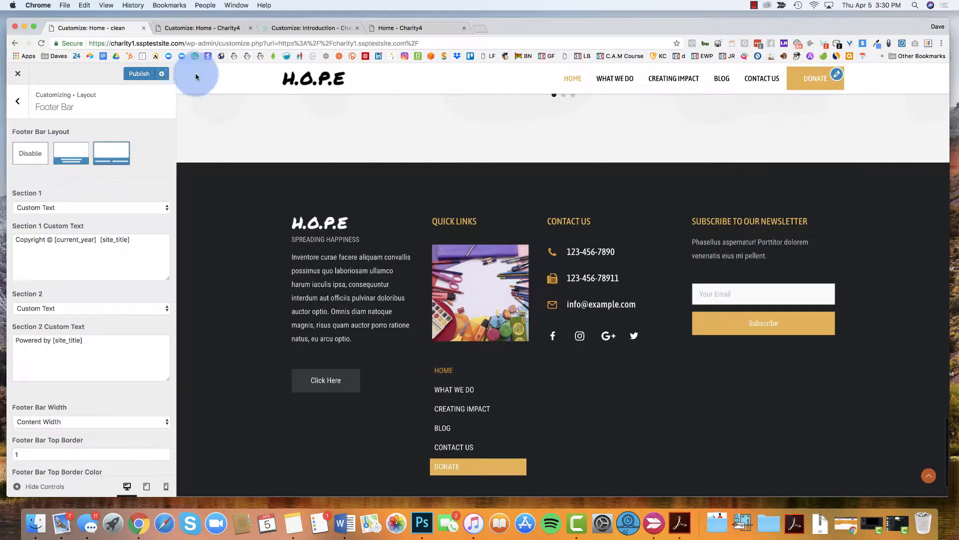
click(132, 74)
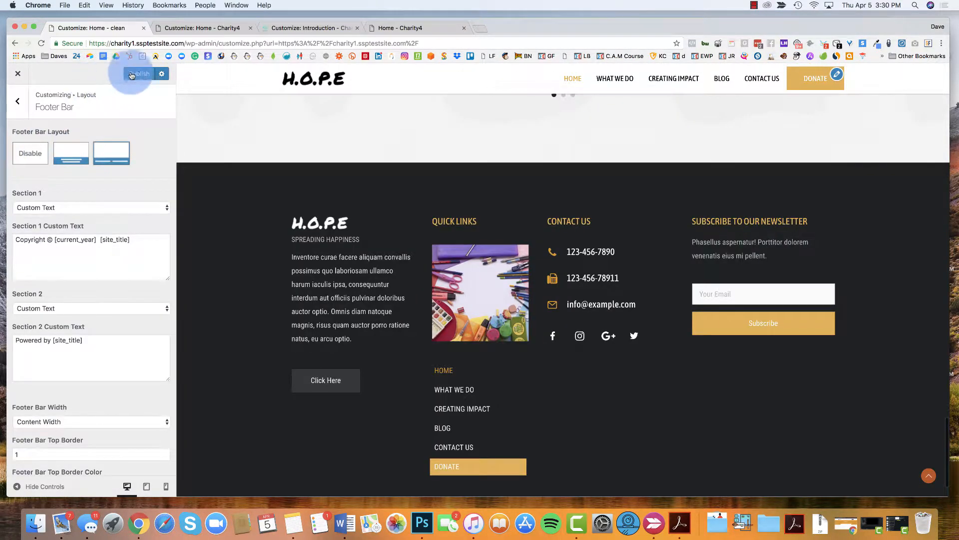
click(141, 73)
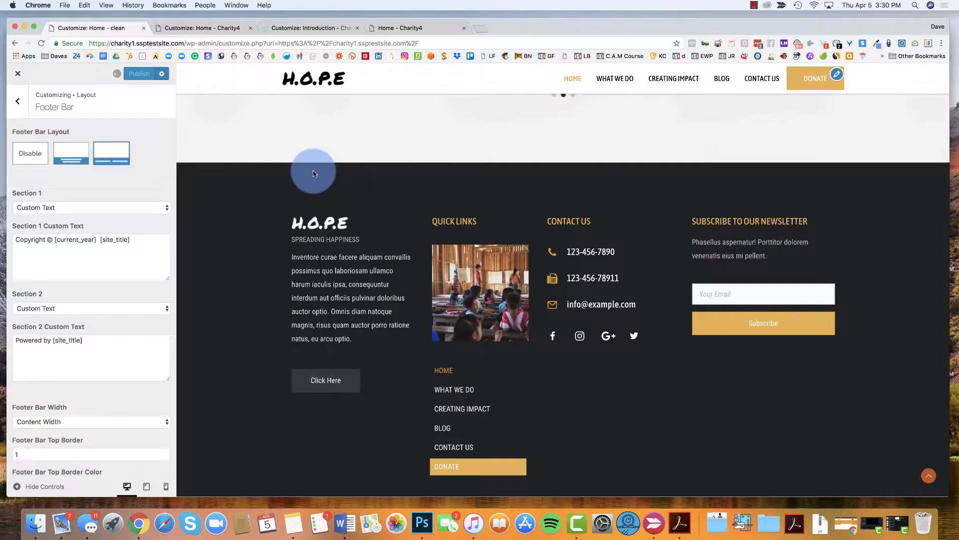
scroll(312, 172, up, 20)
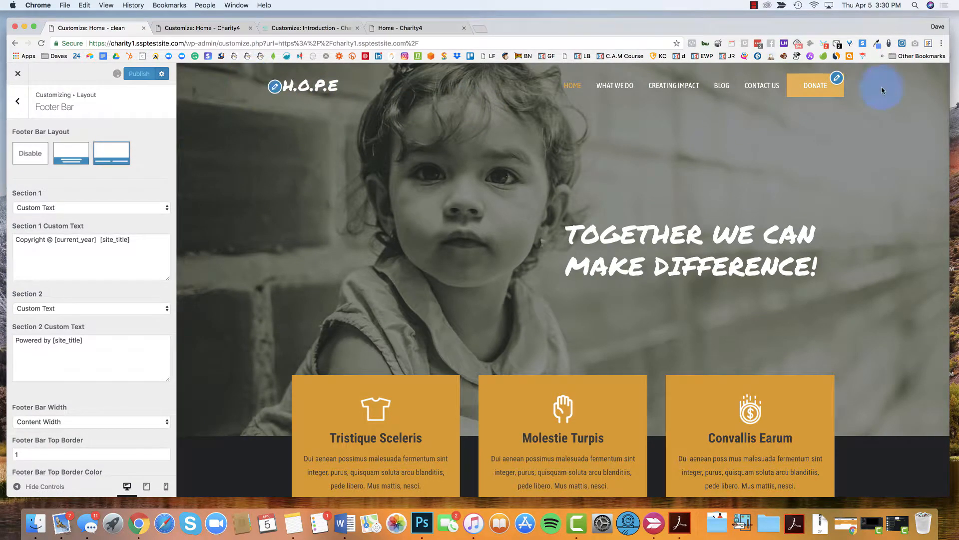
scroll(452, 239, down, 20)
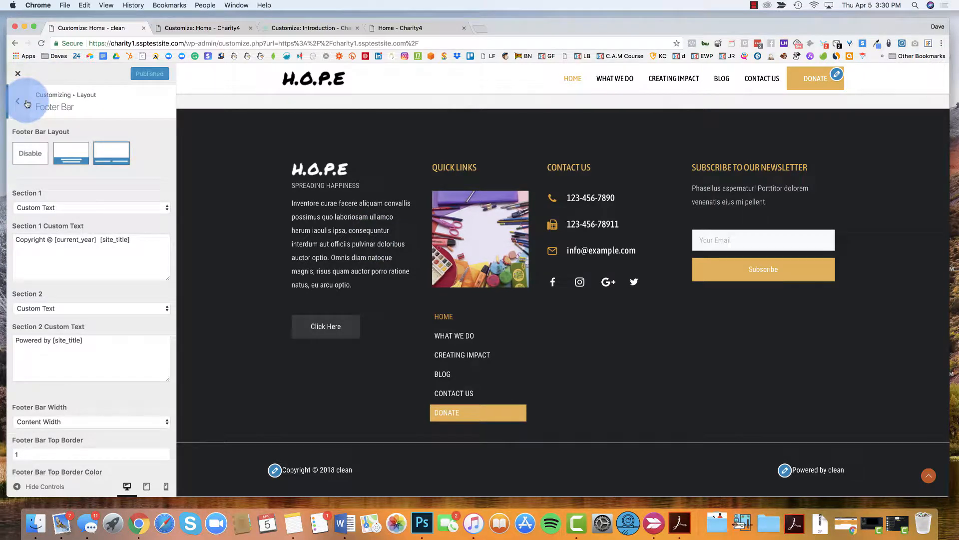
Step: Leave the customizer and open the Footer entry of the site's Custom Layouts in the page builder
click(23, 76)
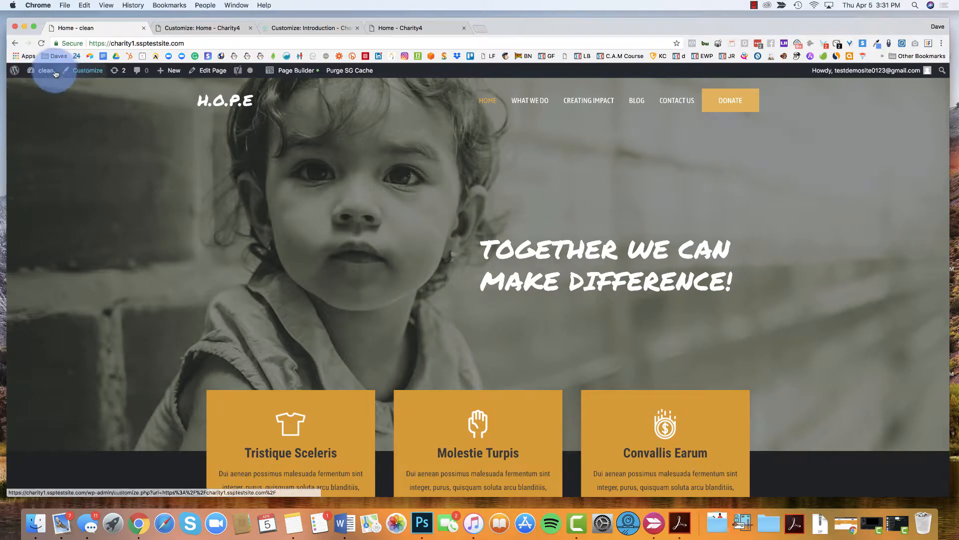
click(44, 88)
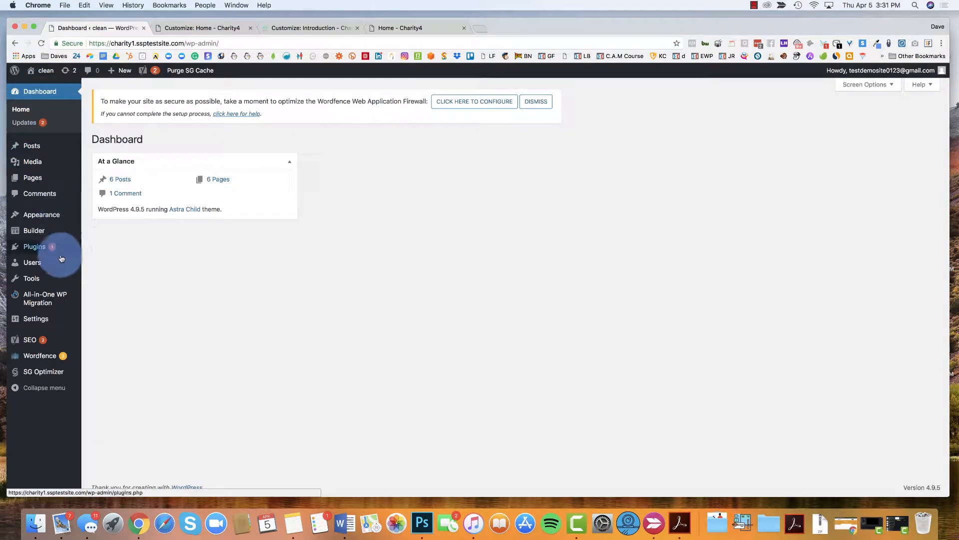
mouse_move(58, 247)
mouse_move(53, 220)
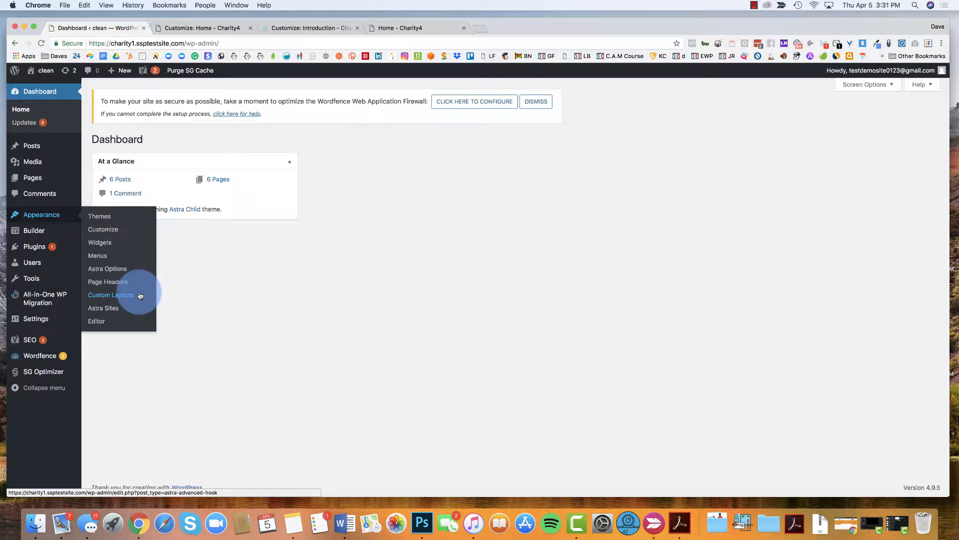
click(141, 295)
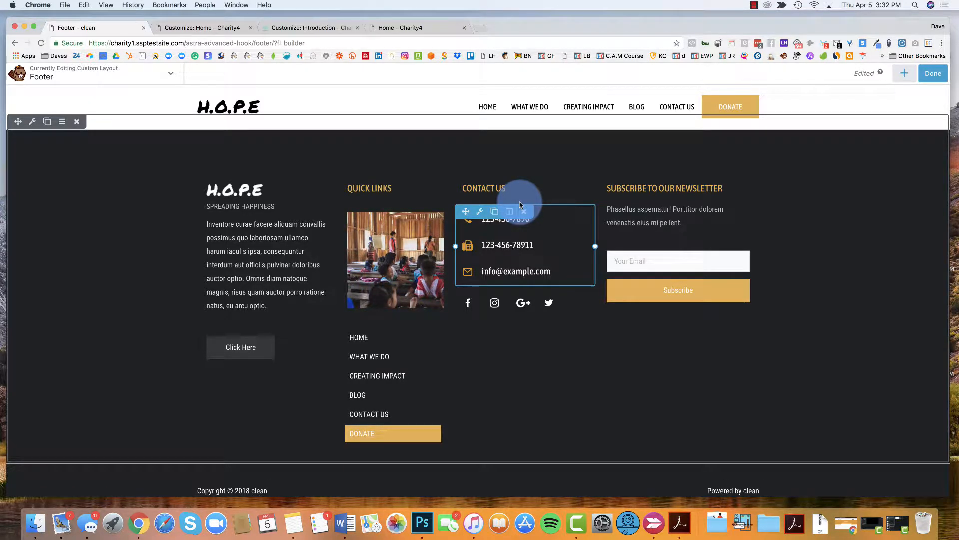
Step: Open the info box in the footer's first column and examine its image type, photo and size settings and its title and description
click(251, 209)
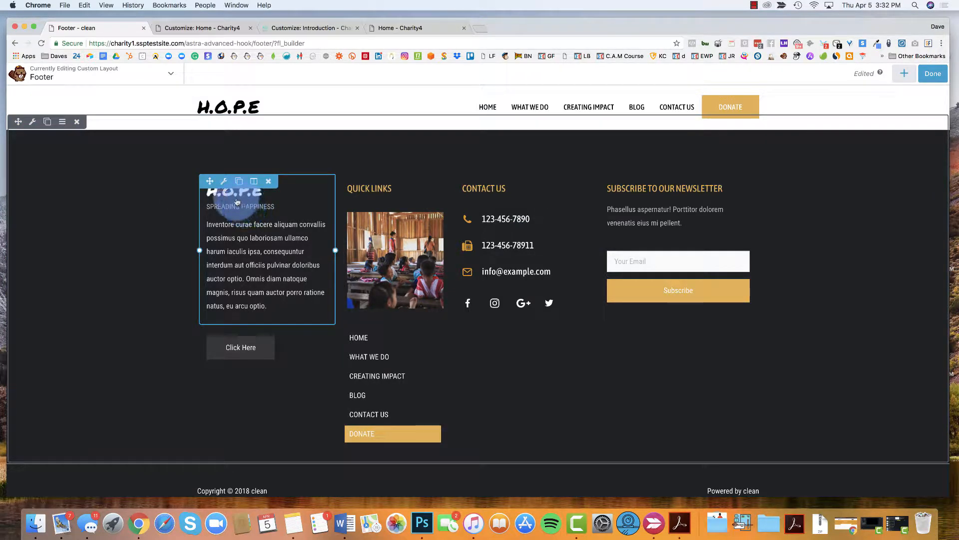
drag(151, 115, 554, 122)
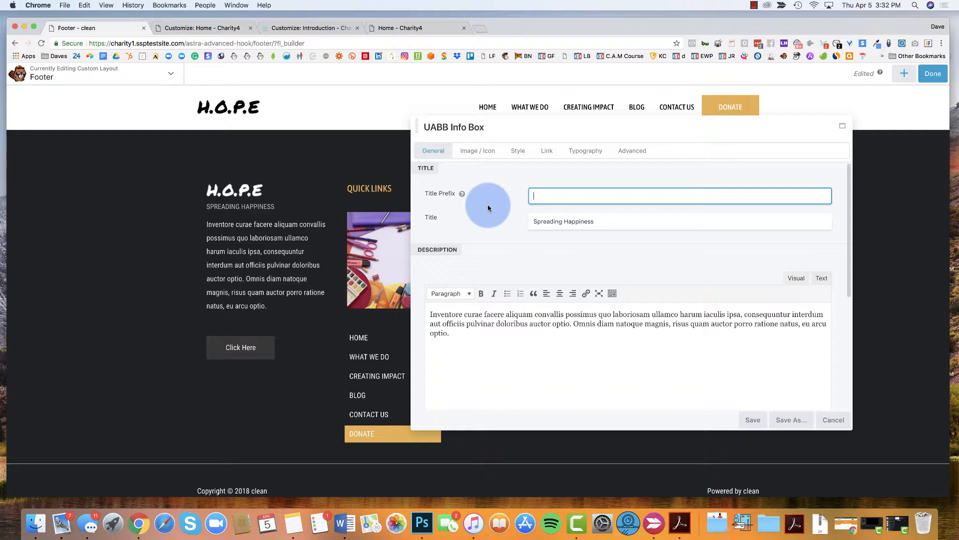
click(478, 159)
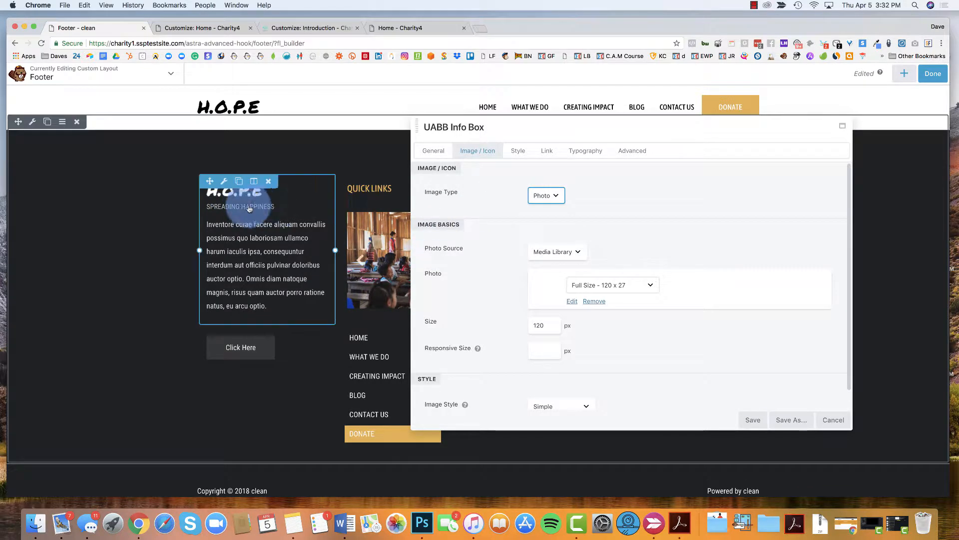
click(552, 195)
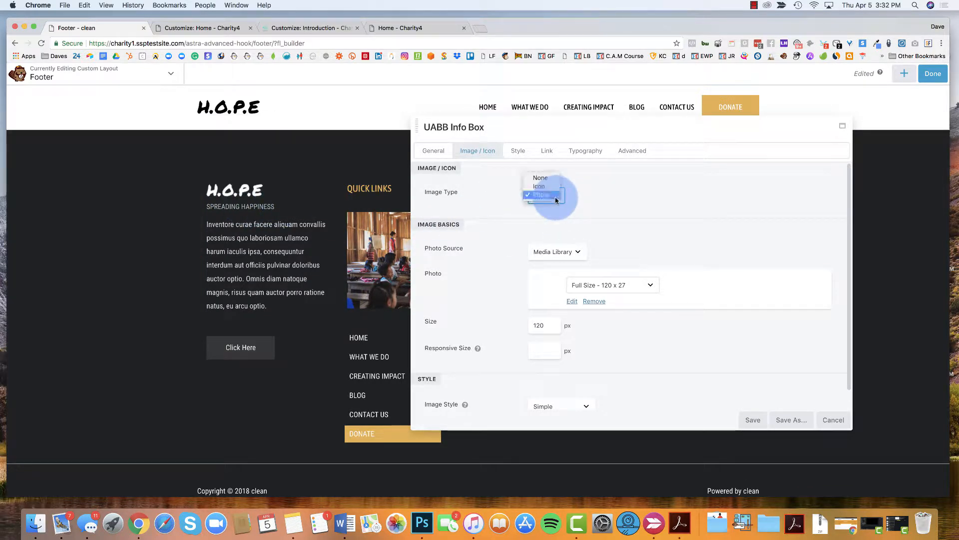
click(608, 320)
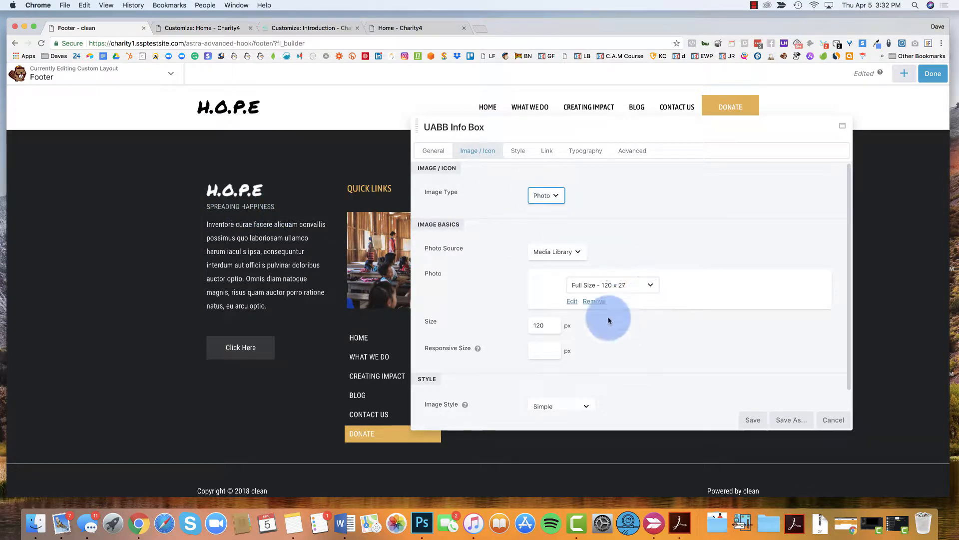
click(614, 287)
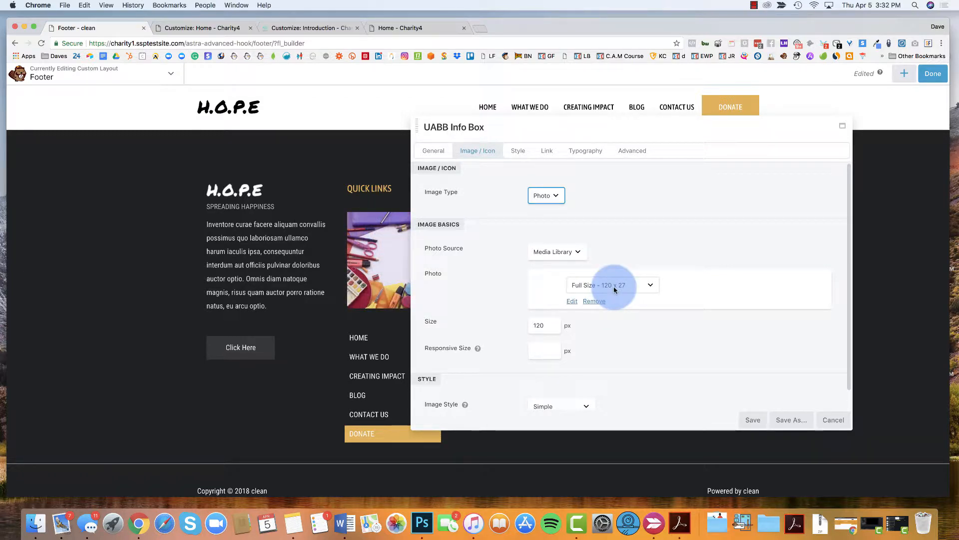
click(544, 326)
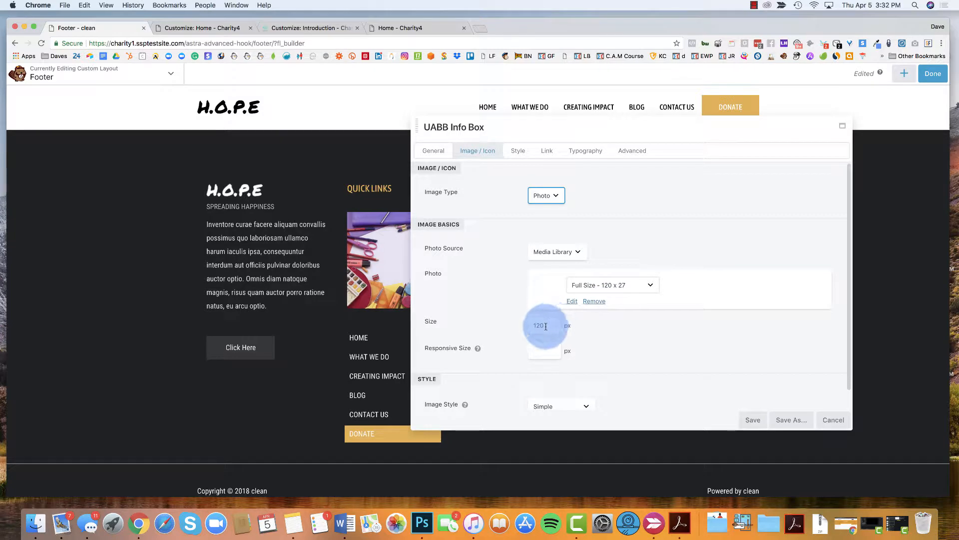
double_click(549, 326)
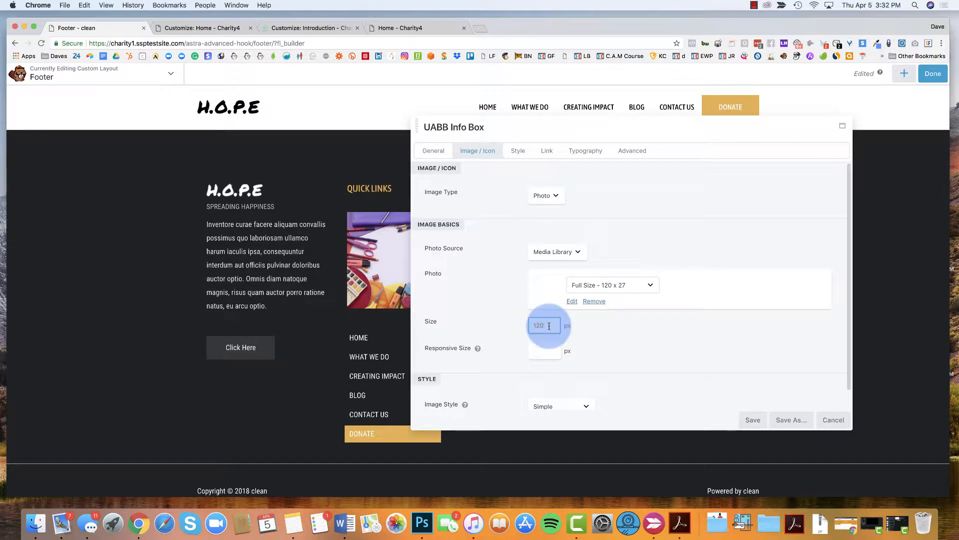
click(440, 328)
click(500, 322)
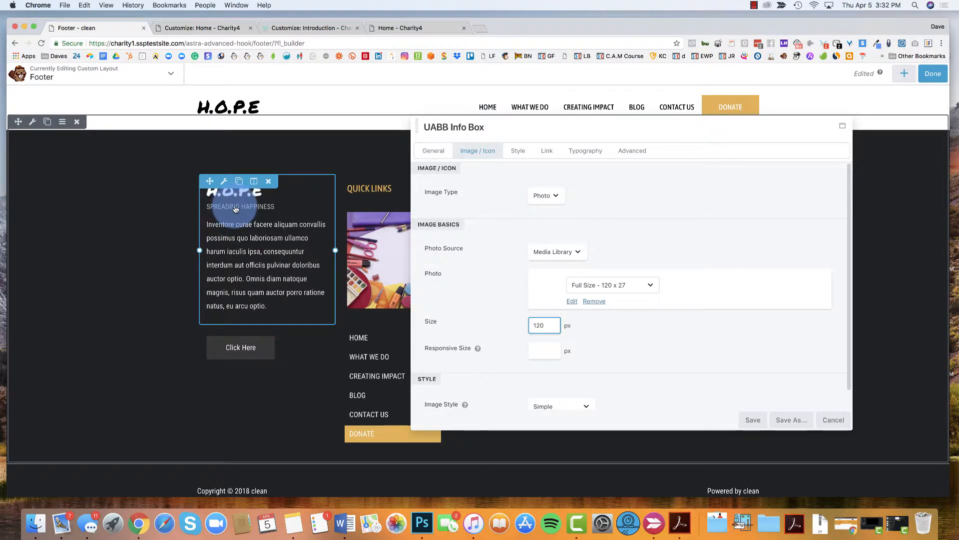
click(542, 194)
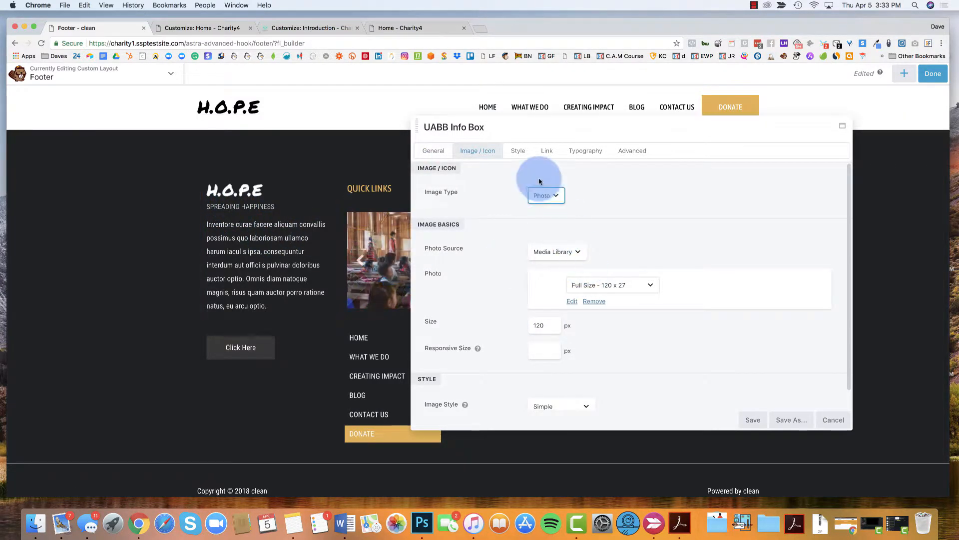
click(431, 150)
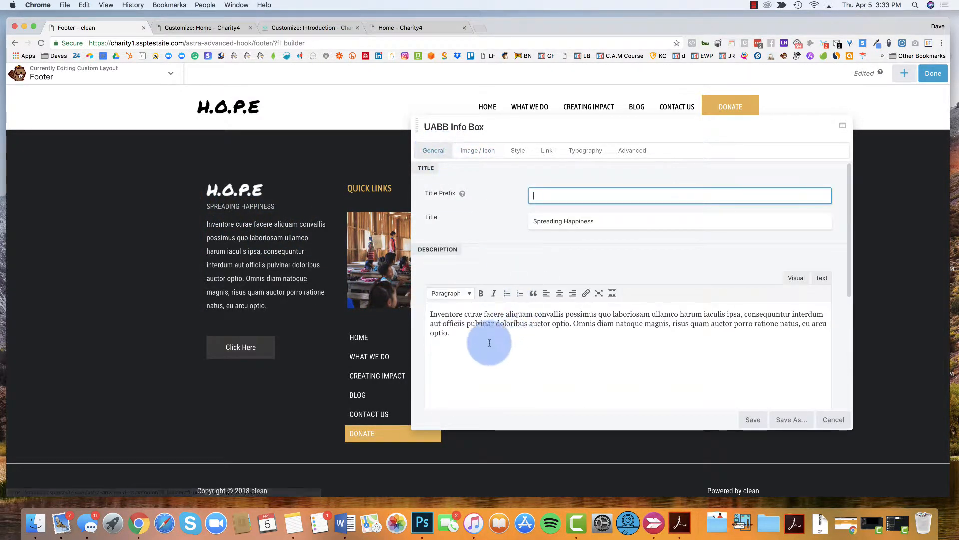
Step: Set the info box's title color to the preset #f68c1f in its typography settings
click(588, 152)
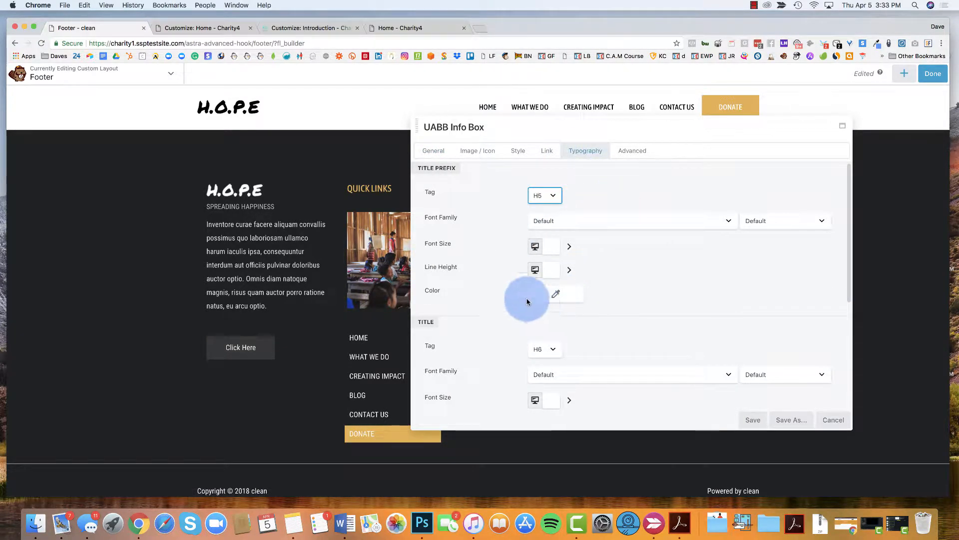
scroll(500, 295, down, 5)
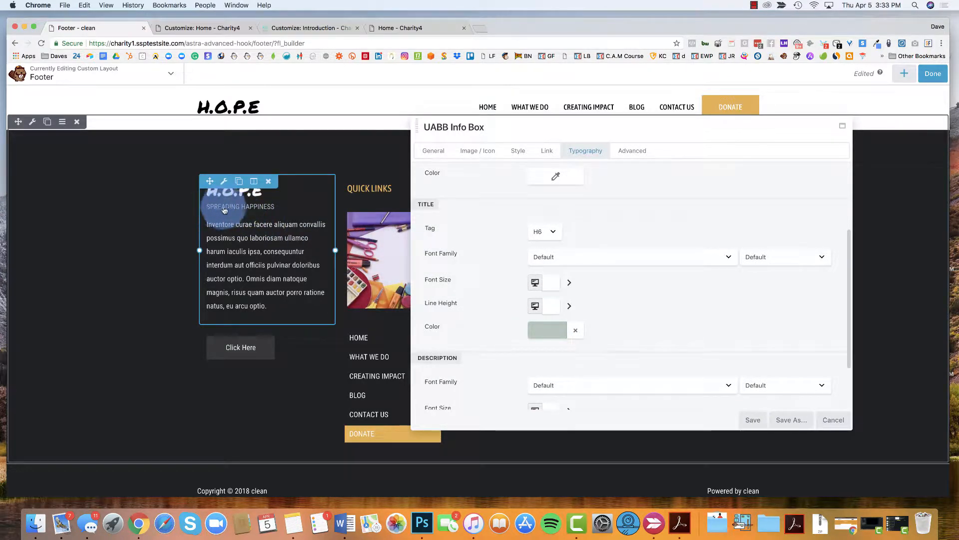
click(555, 332)
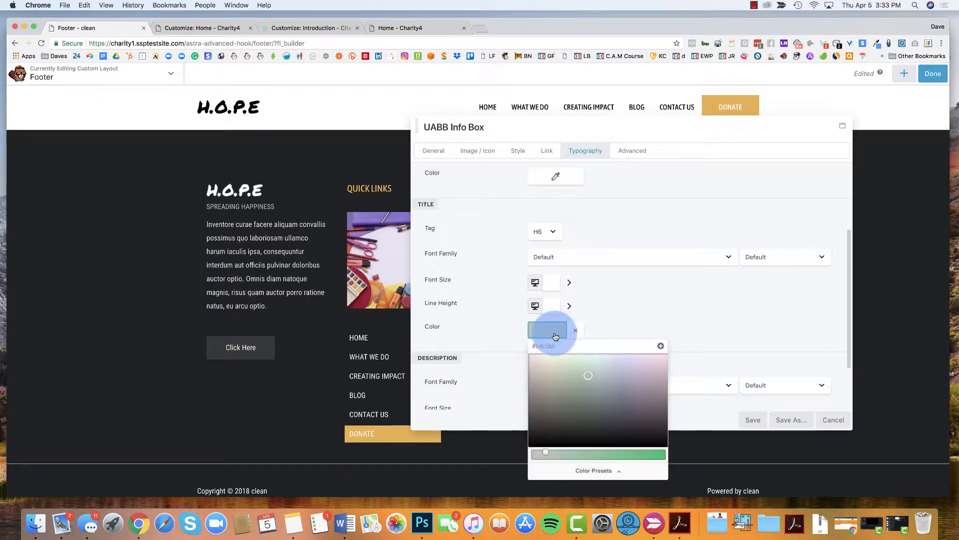
click(593, 471)
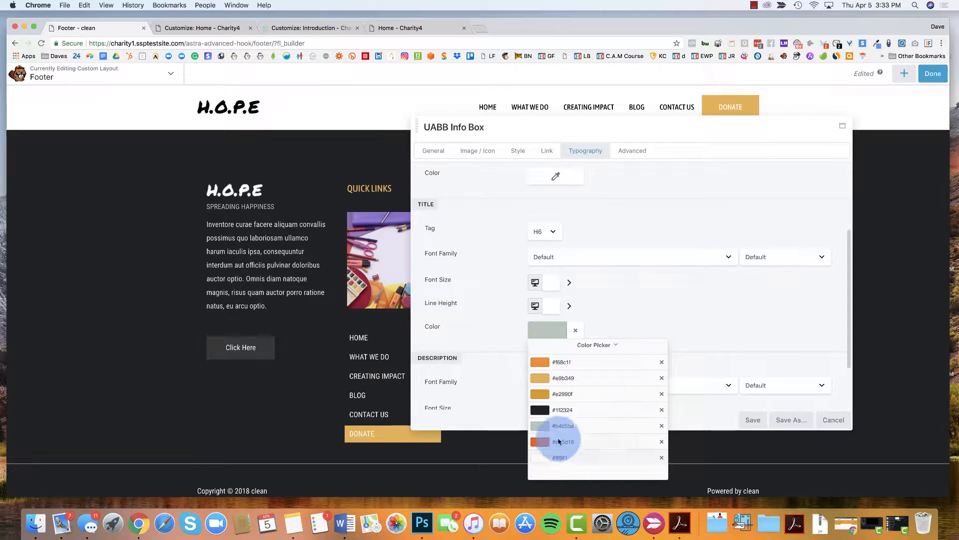
click(540, 362)
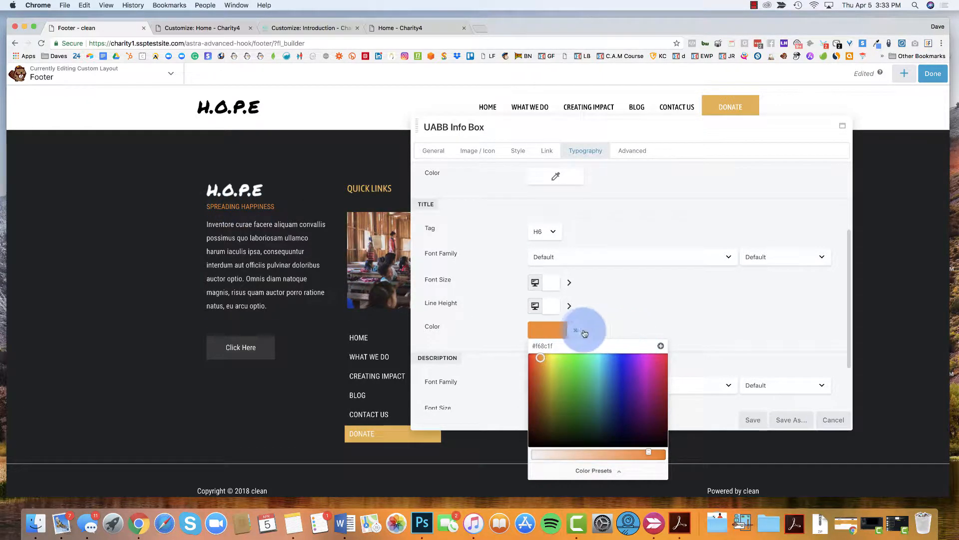
click(656, 318)
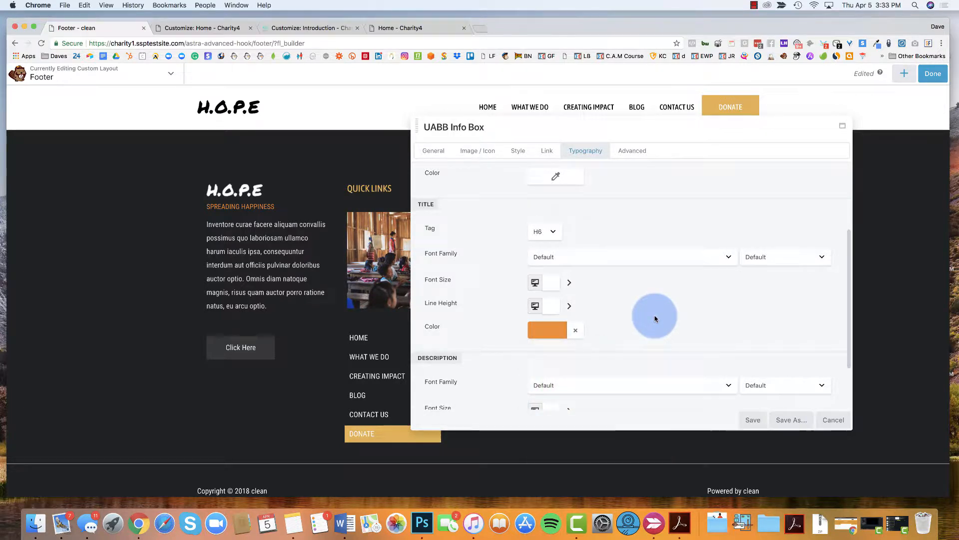
Step: Set the info box's title color to the preset #b4c5bd and close its settings without saving
click(558, 335)
click(594, 471)
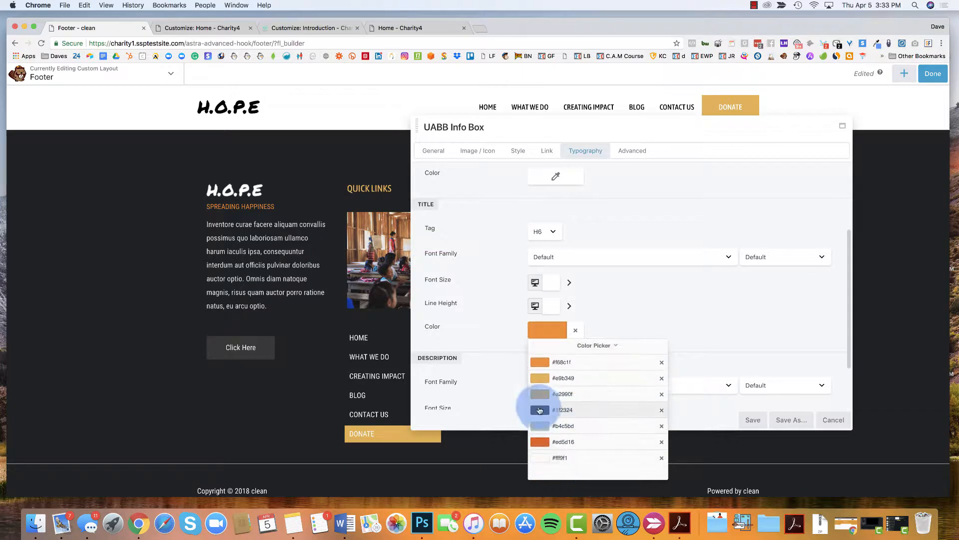
click(542, 426)
click(494, 290)
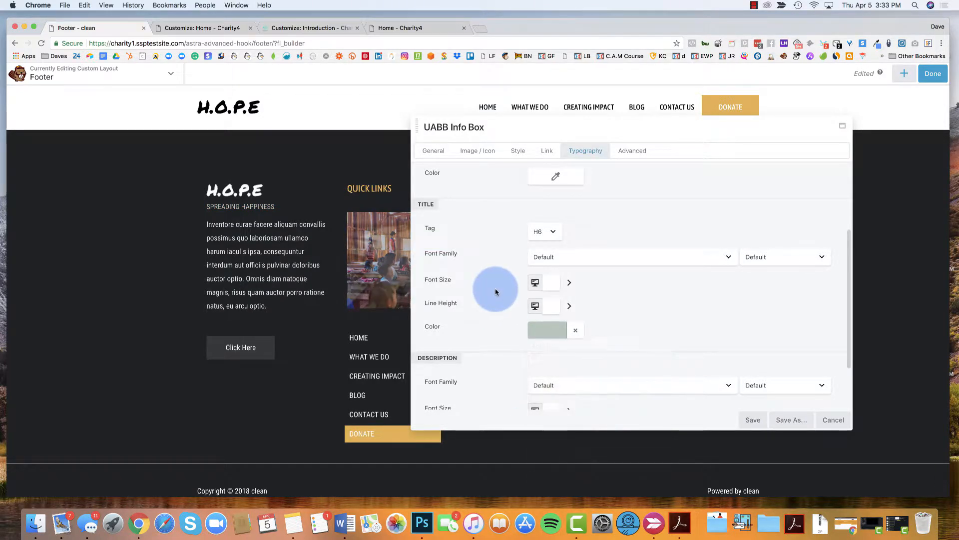
click(605, 369)
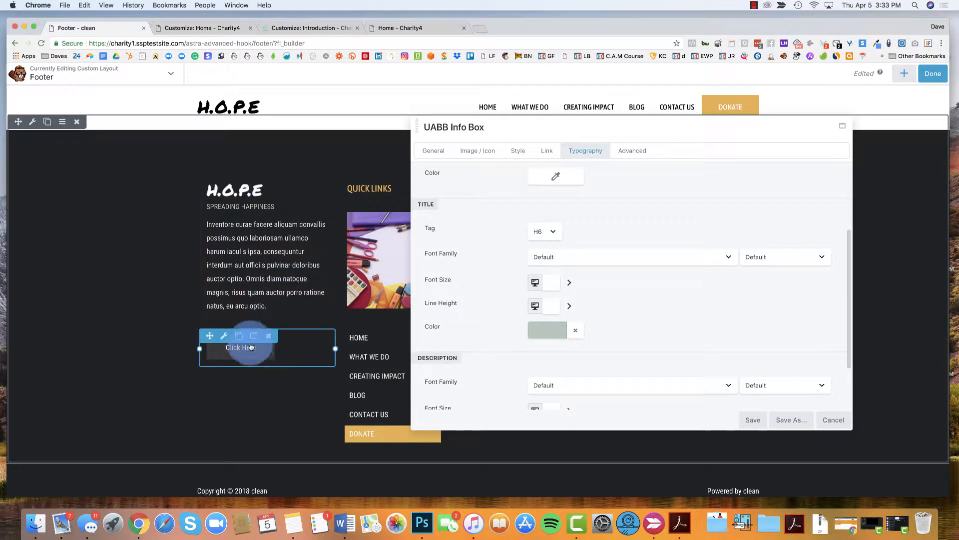
click(830, 419)
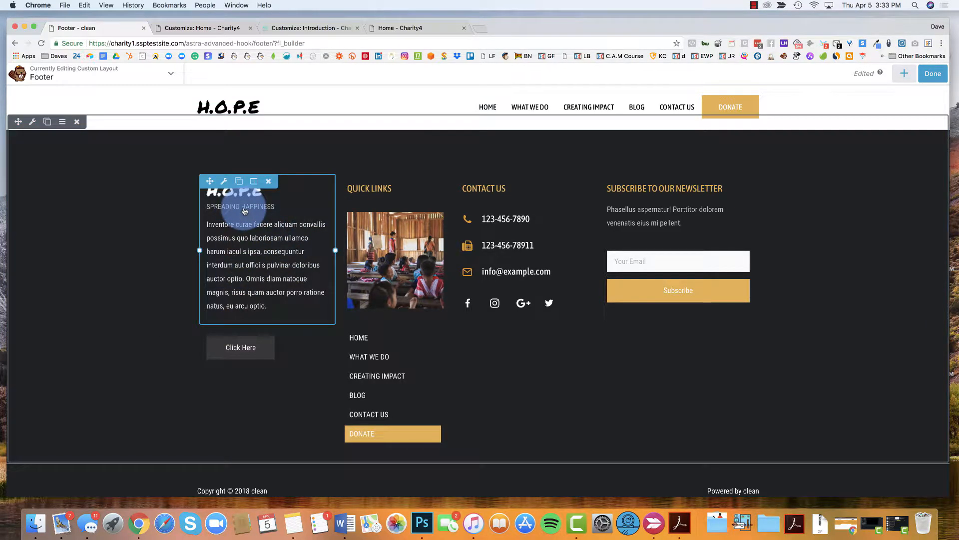
Step: Examine the style and typography settings of the Click Here button in the footer's first column and close them without saving
click(272, 351)
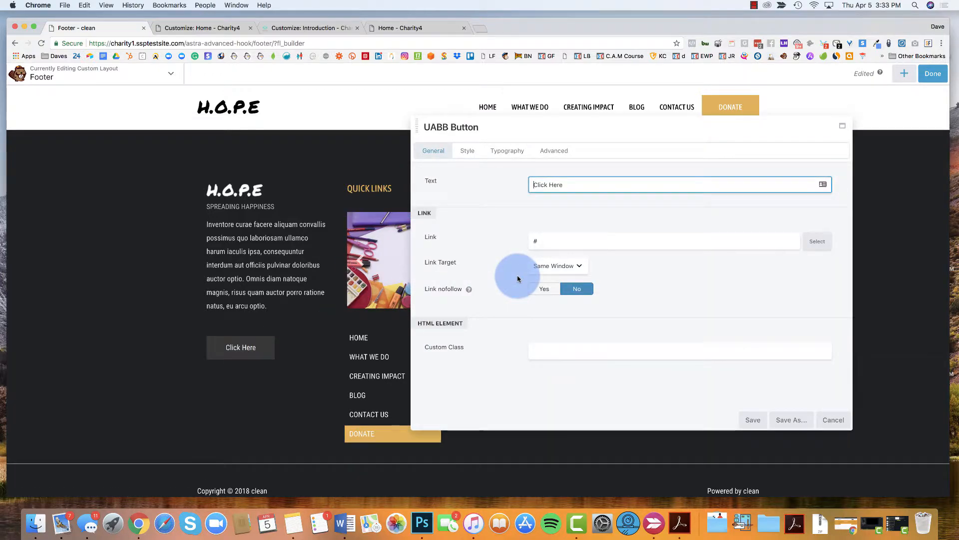
click(505, 153)
click(466, 149)
click(521, 151)
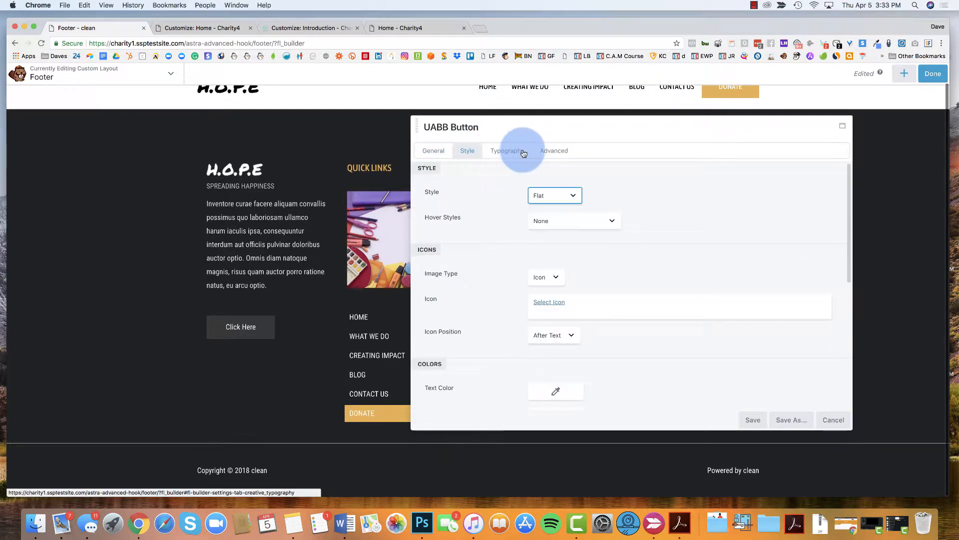
click(833, 419)
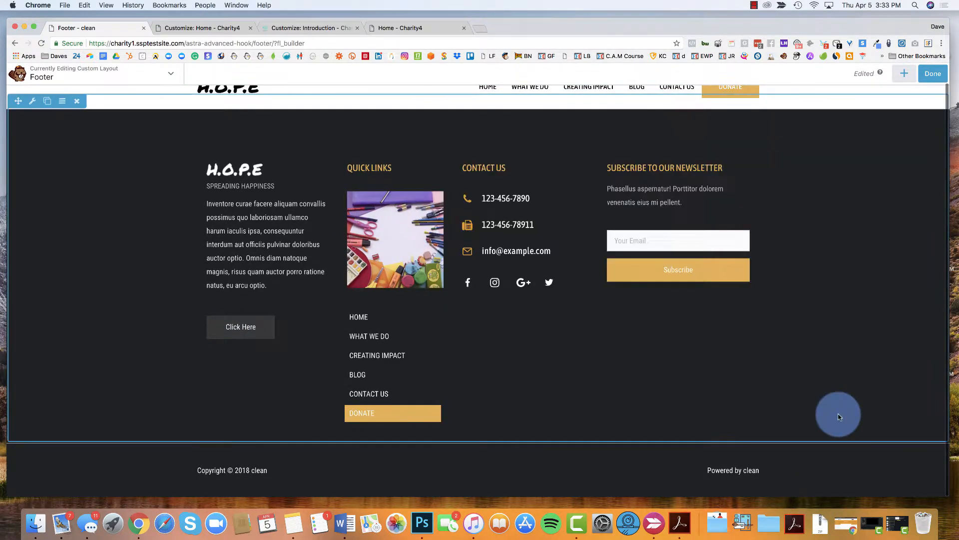
Step: Delete the Click Here button module from the footer's first column
click(221, 347)
click(269, 315)
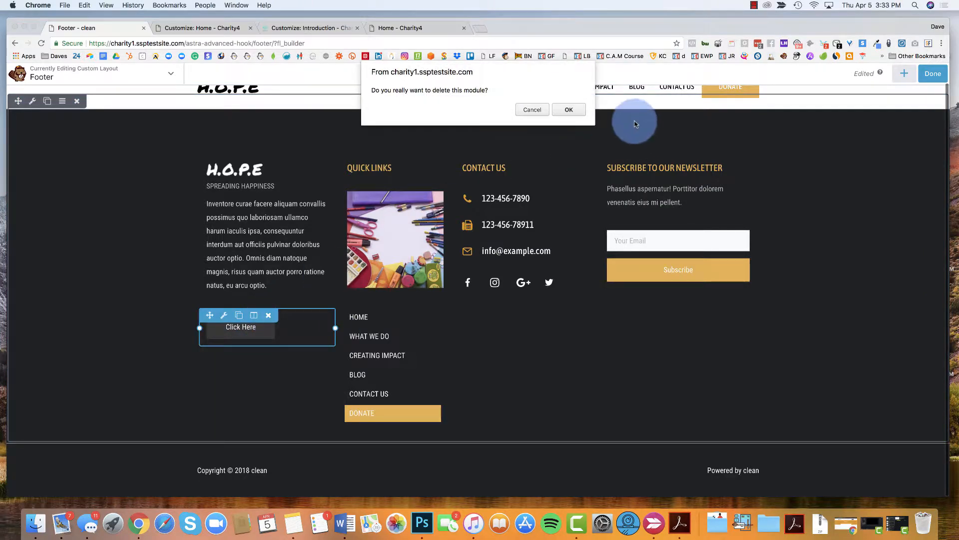
click(569, 110)
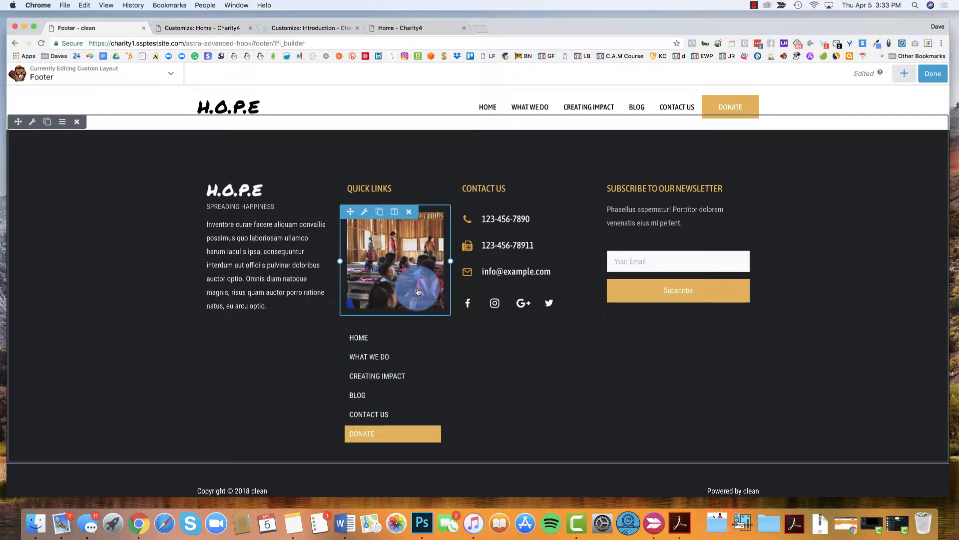
Step: Open the SiteOrigin Slider widget under Quick Links and examine the settings of its first frame
click(376, 246)
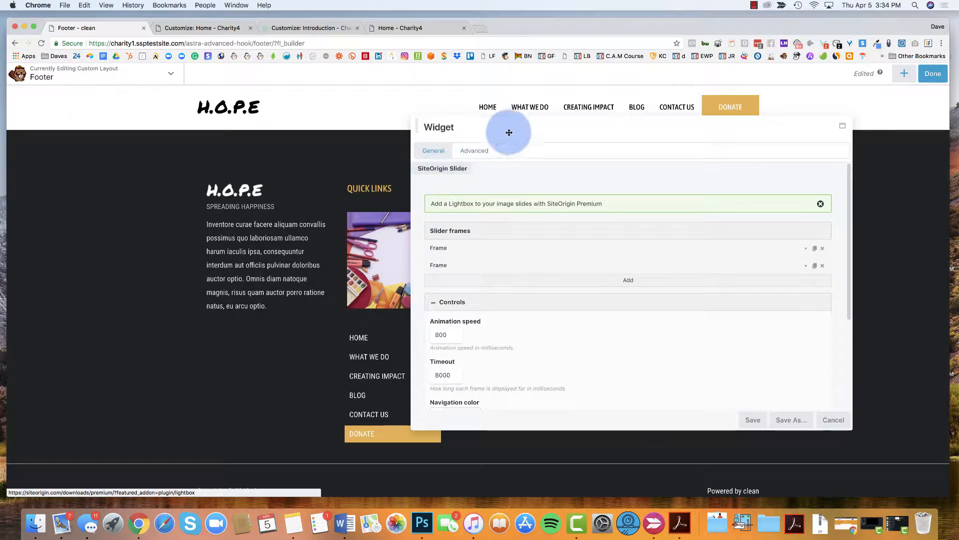
drag(514, 128, 579, 124)
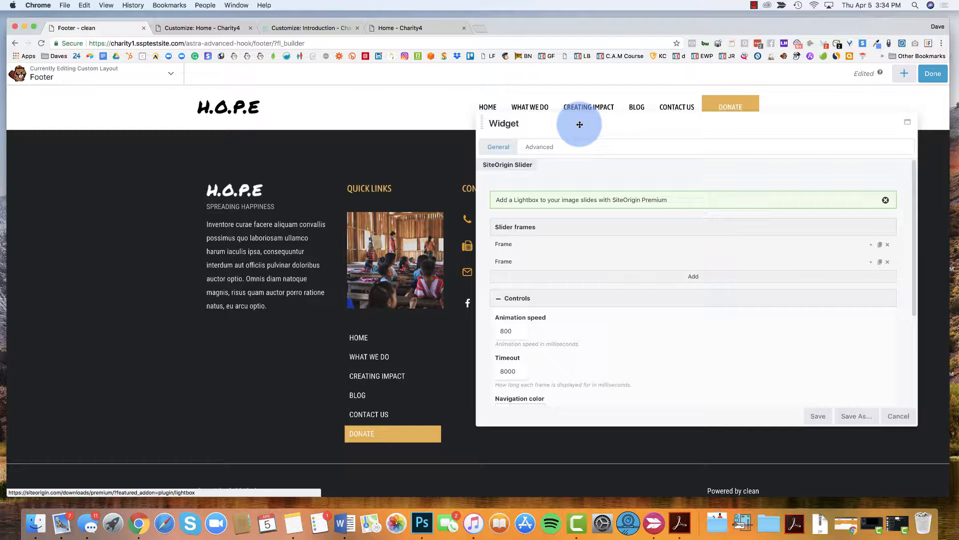
click(673, 245)
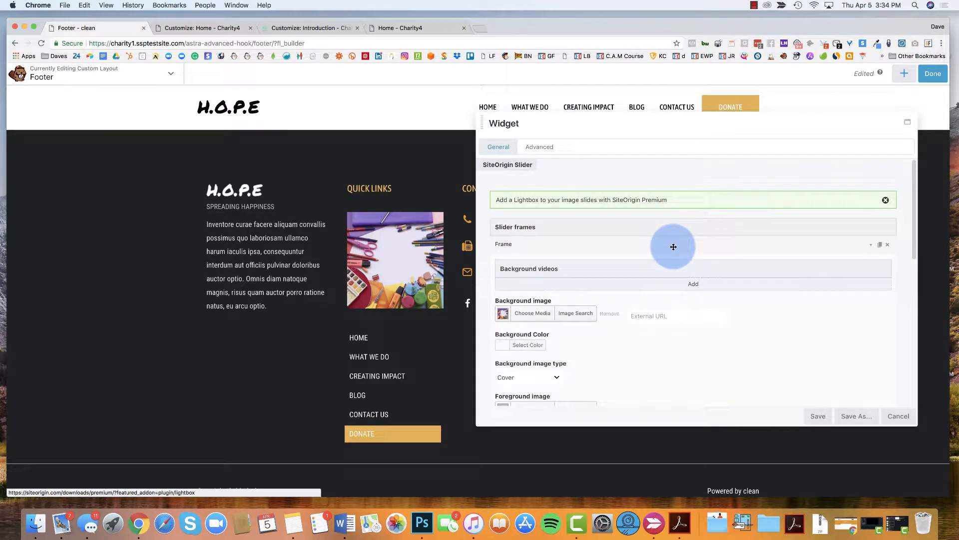
scroll(673, 246, down, 5)
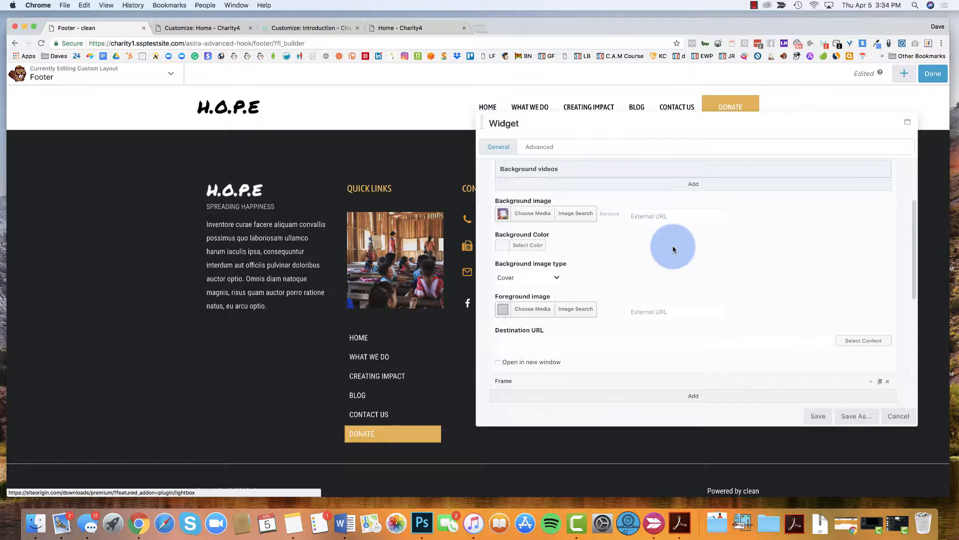
scroll(672, 249, up, 2)
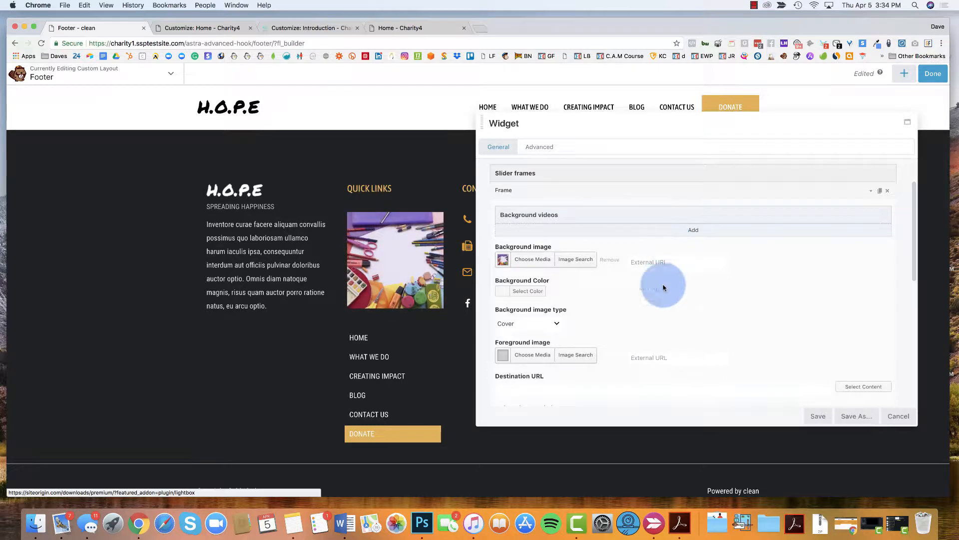
Step: Browse the media library for the first slider frame's background image and close it without setting an image
click(521, 267)
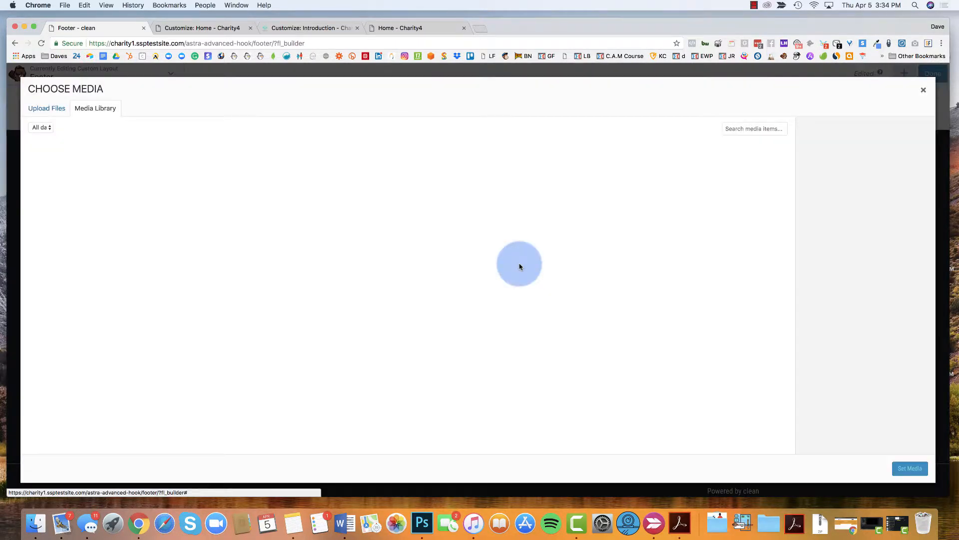
click(339, 240)
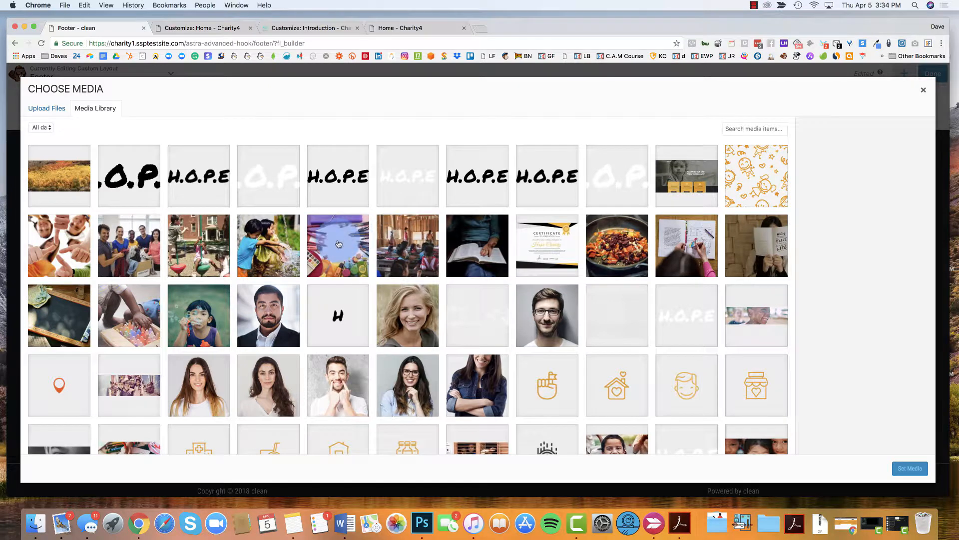
click(923, 90)
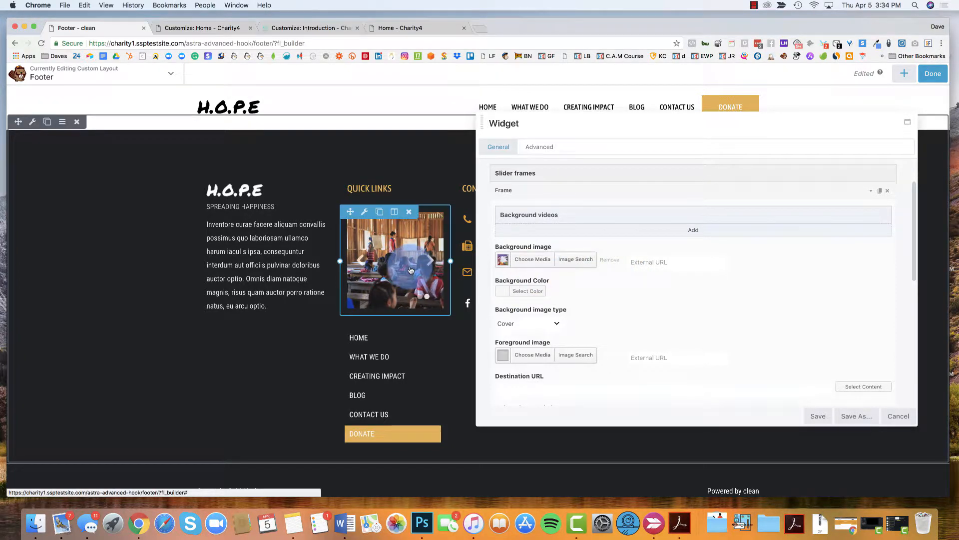
Step: Examine the first frame's external URL, background image type and destination URL settings, and close the slider widget without saving
click(651, 265)
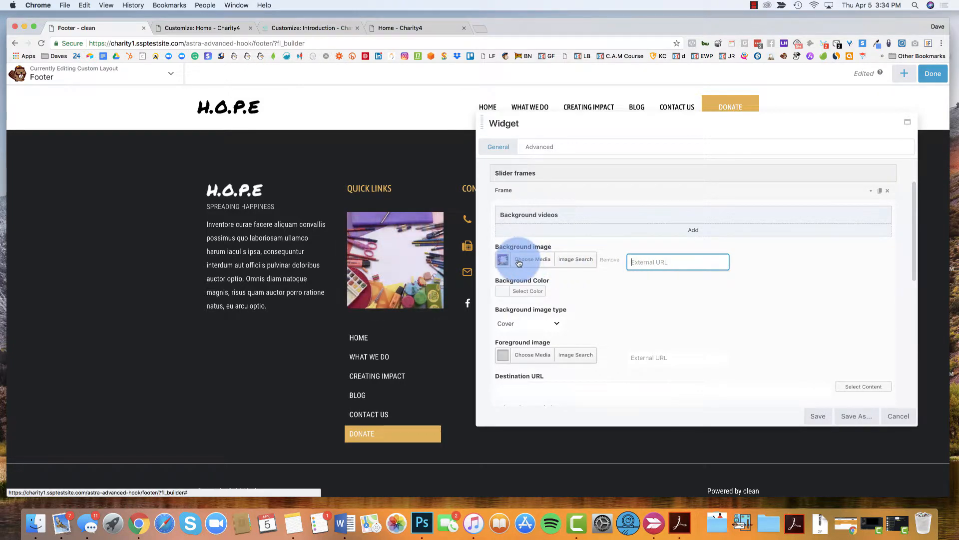
scroll(634, 308, down, 3)
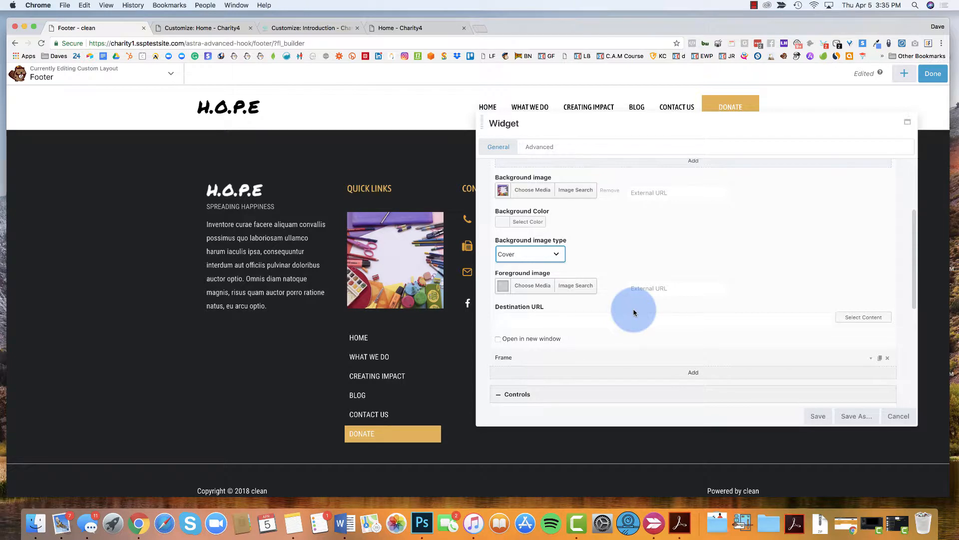
scroll(634, 313, down, 2)
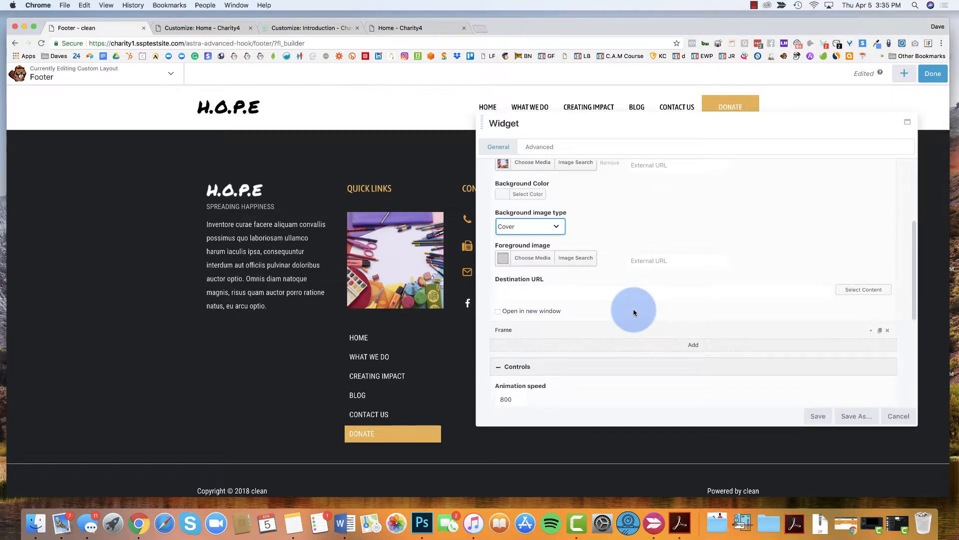
scroll(634, 312, up, 1)
click(517, 323)
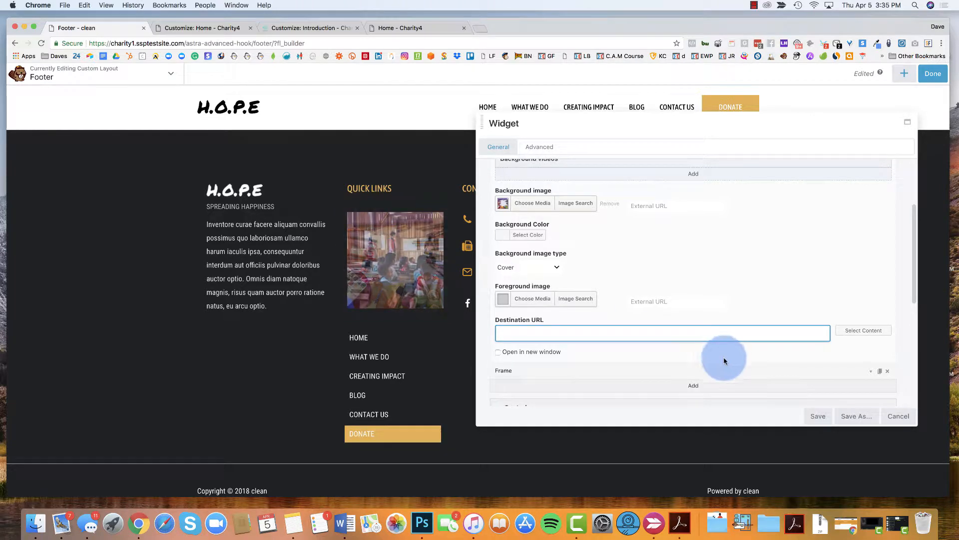
click(899, 420)
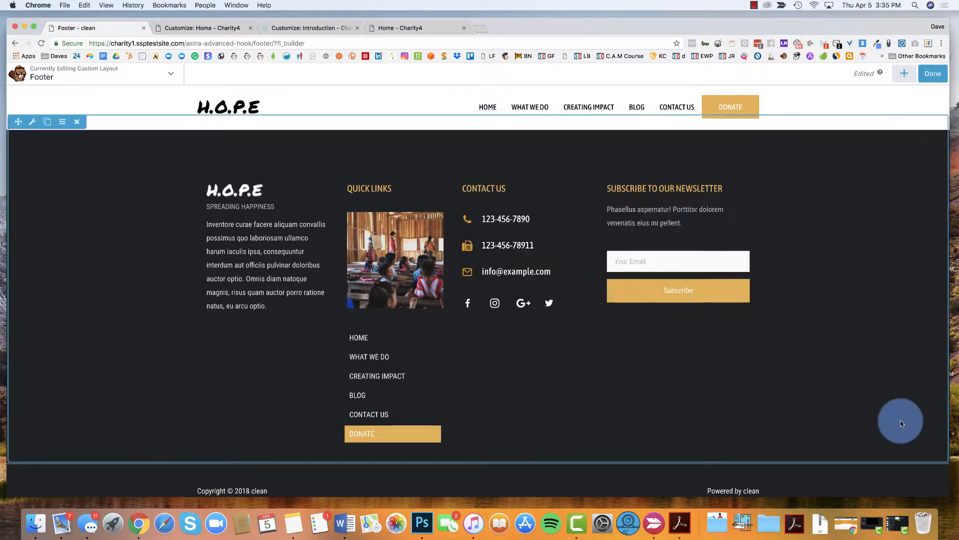
Step: Open the site's home page in a new tab, look through its sections, and return to the footer layout
right_click(228, 107)
click(253, 111)
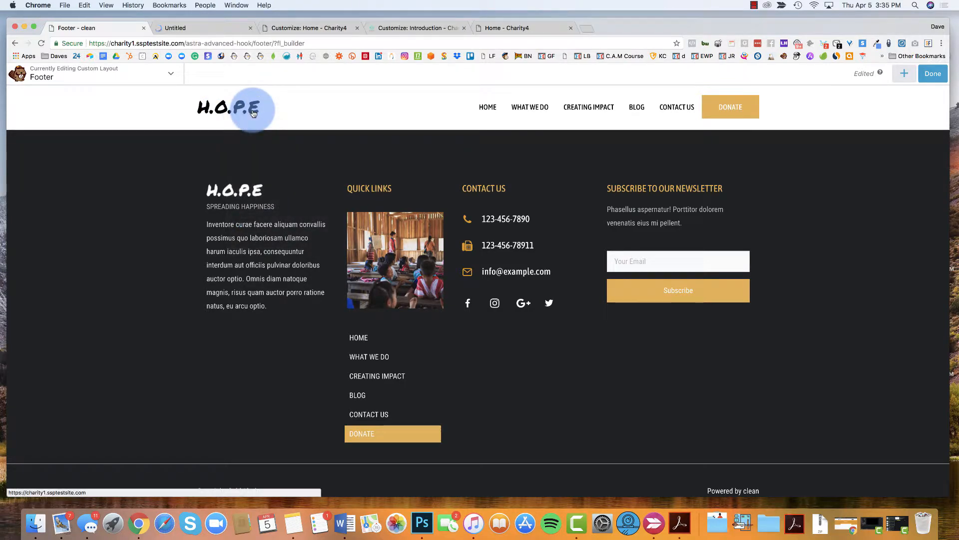
click(220, 29)
scroll(429, 240, down, 5)
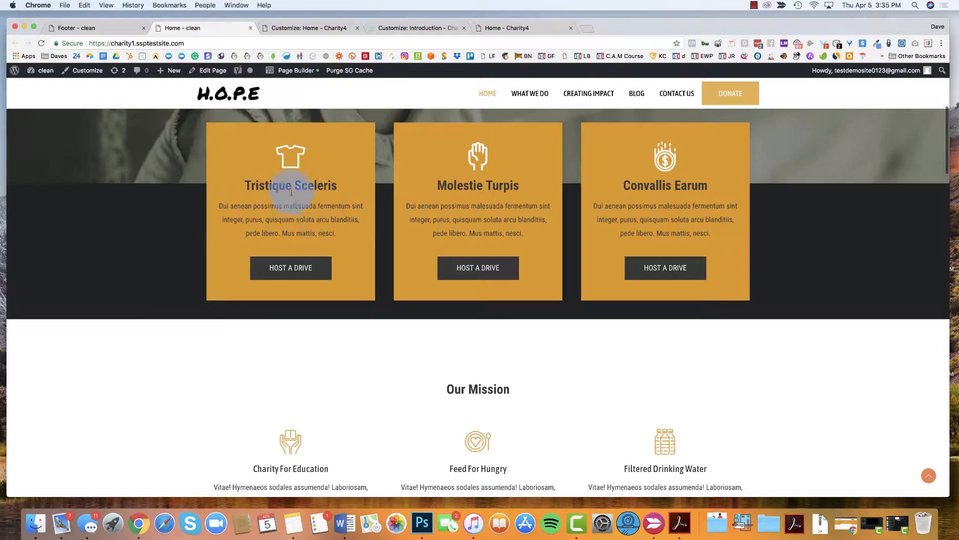
scroll(291, 192, down, 10)
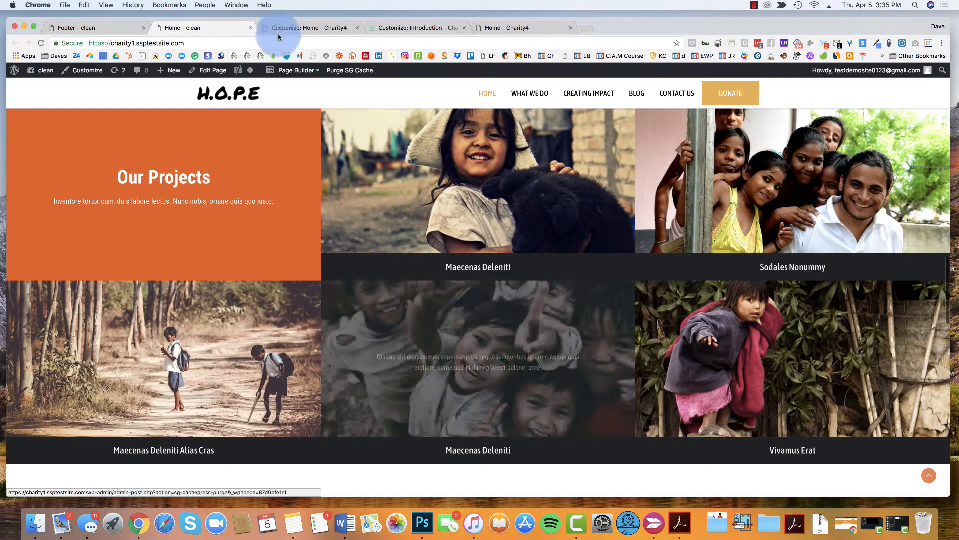
click(106, 28)
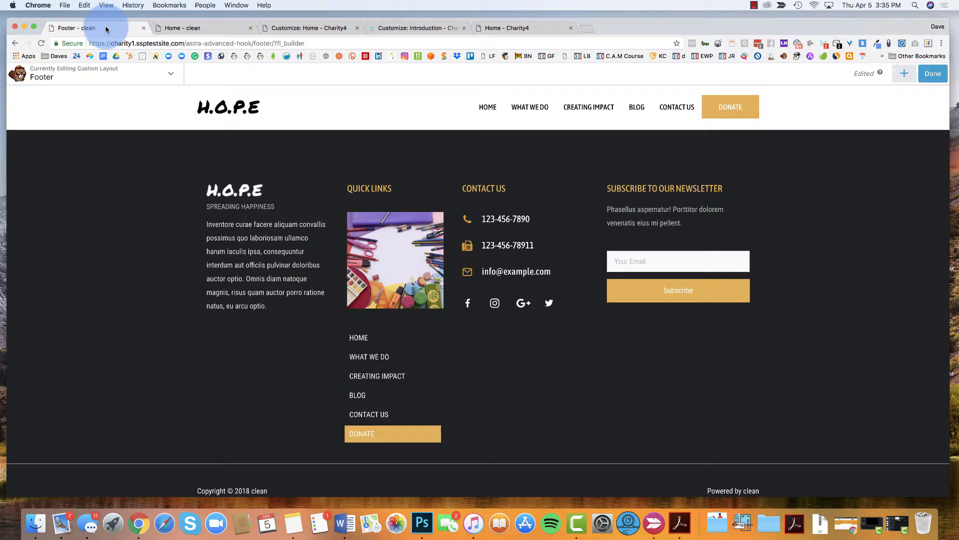
Step: Reopen the slider widget under Quick Links and examine its controls and the first frame's image and destination URL settings
click(399, 249)
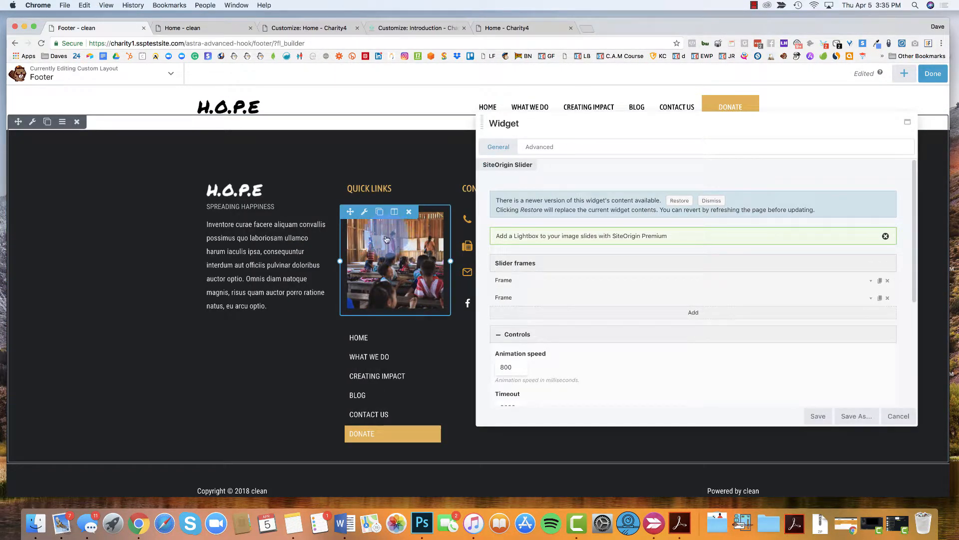
scroll(605, 294, down, 6)
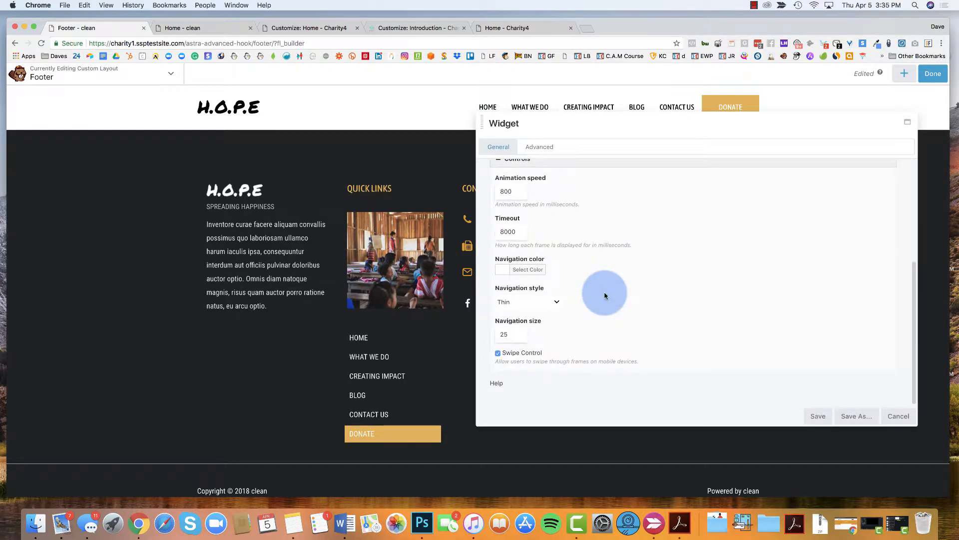
scroll(604, 294, up, 6)
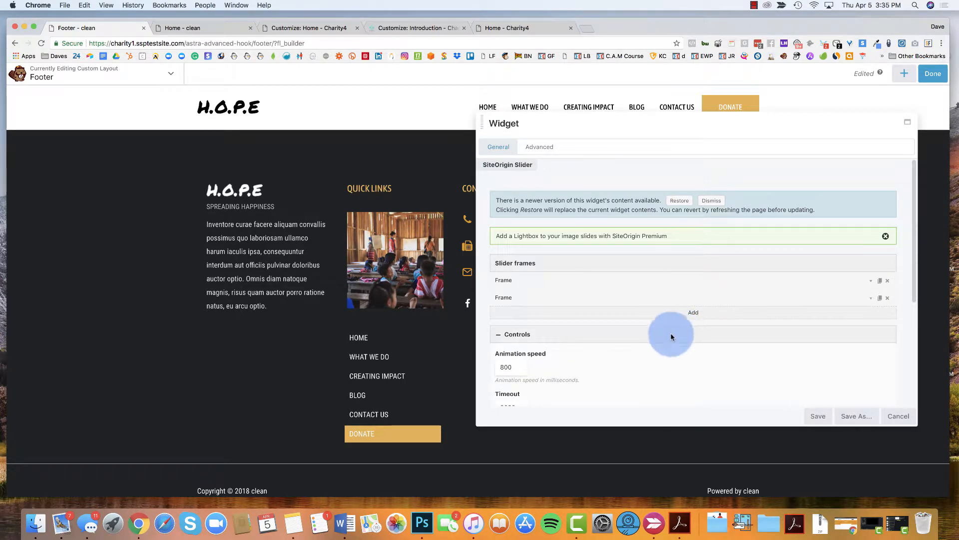
click(551, 280)
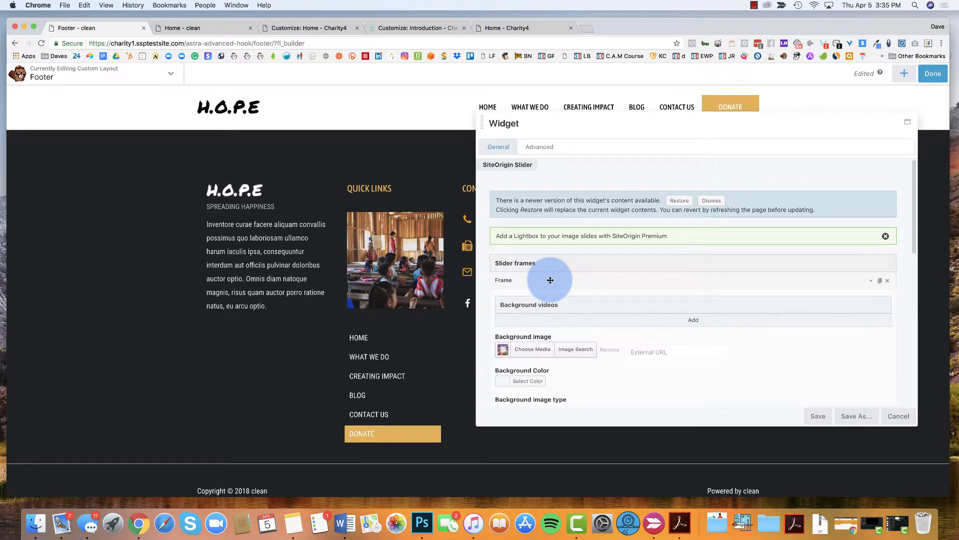
scroll(550, 279, down, 3)
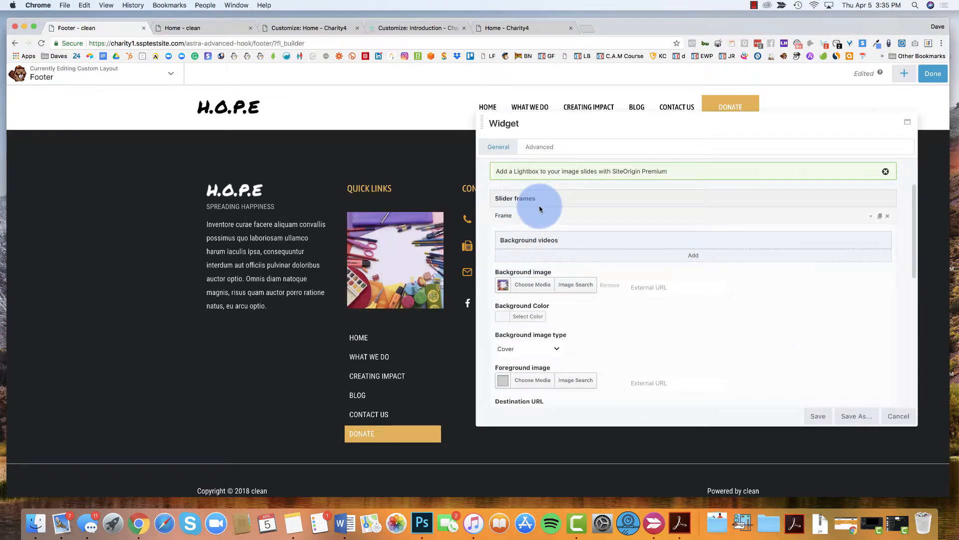
scroll(539, 208, down, 2)
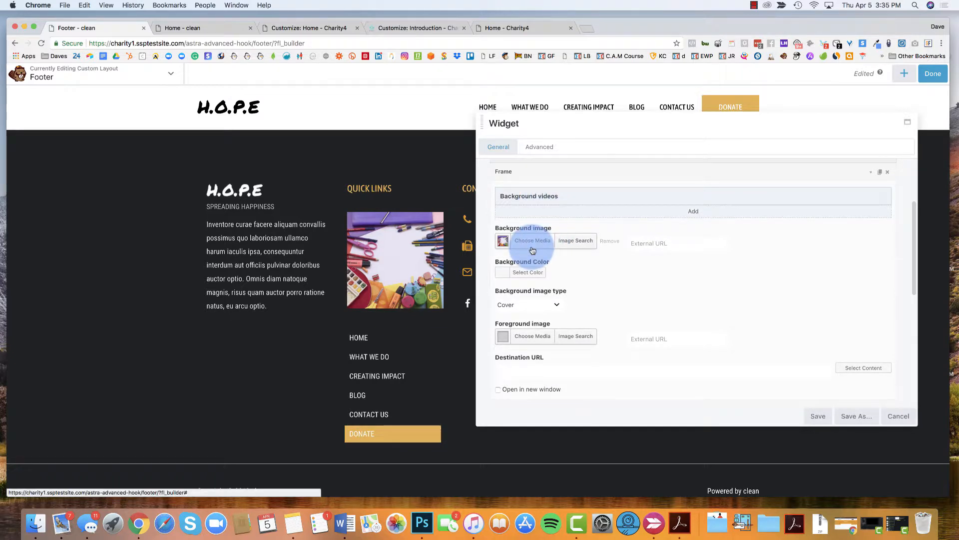
scroll(505, 280, down, 1)
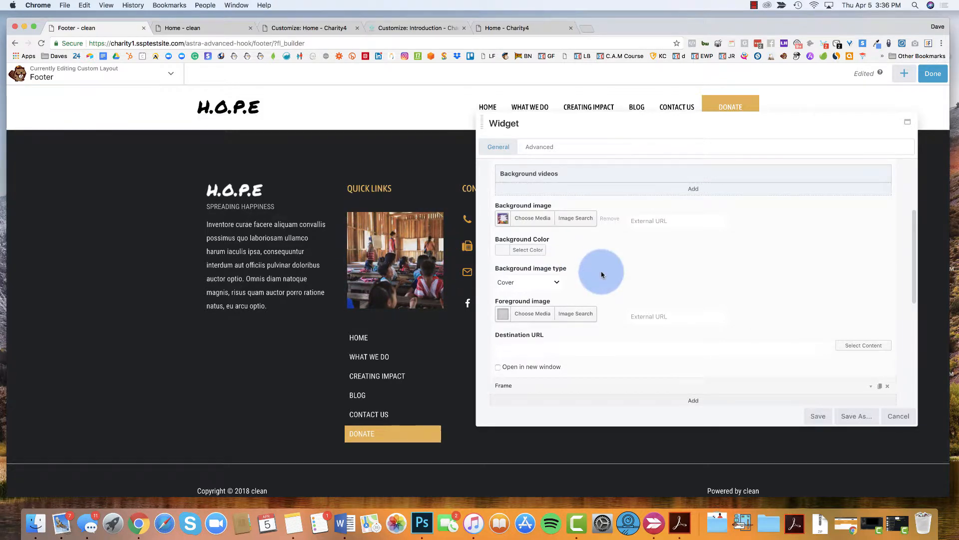
scroll(602, 272, down, 3)
scroll(595, 265, down, 1)
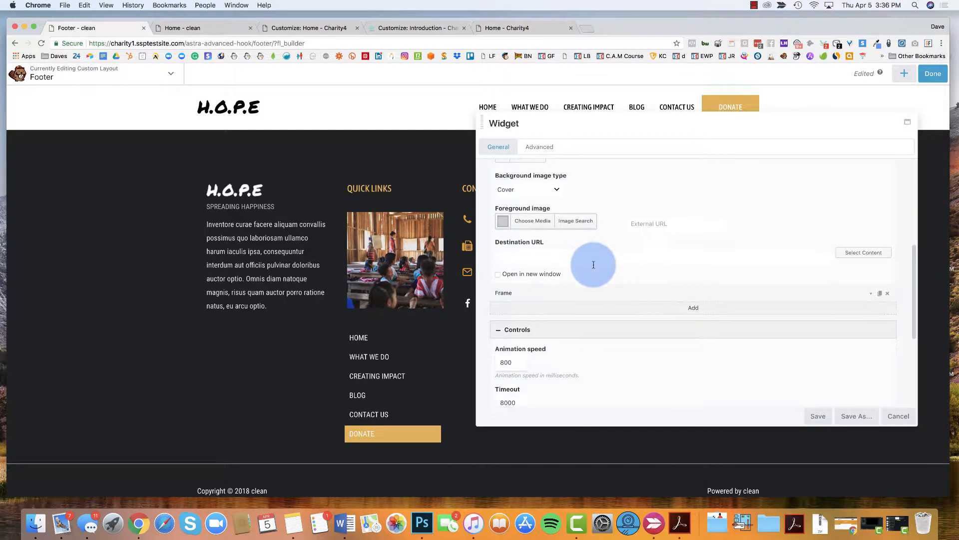
click(517, 257)
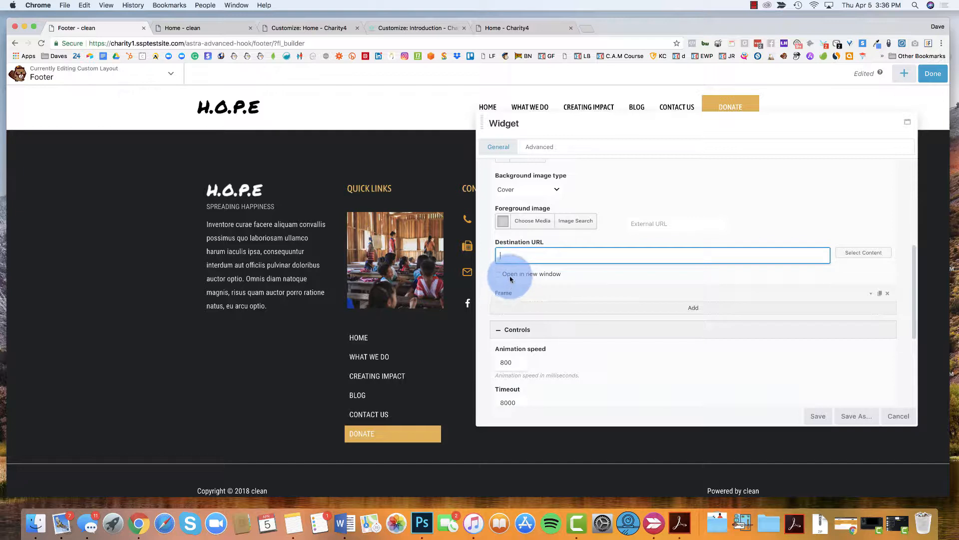
Step: Set the slider widget's navigation color to black (#000000)
scroll(510, 276, down, 6)
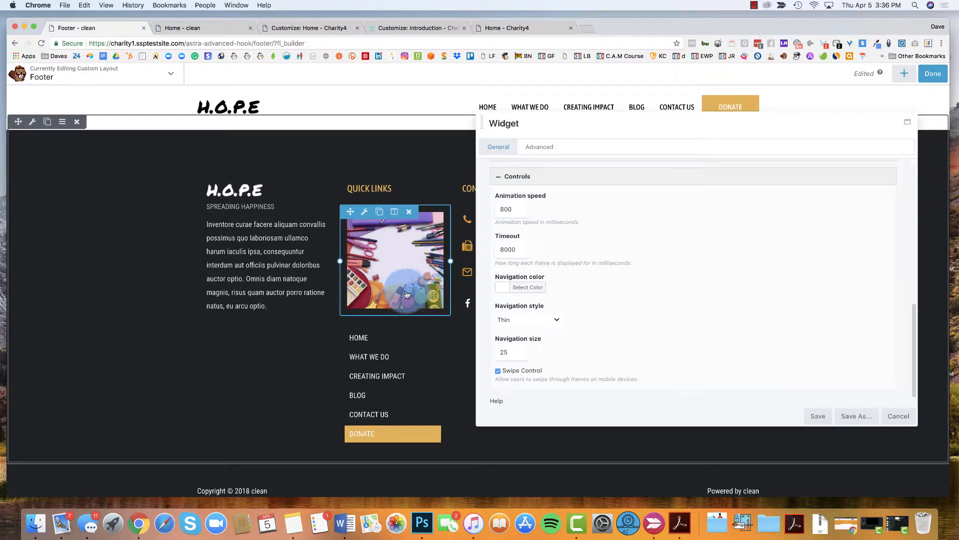
click(513, 287)
click(504, 403)
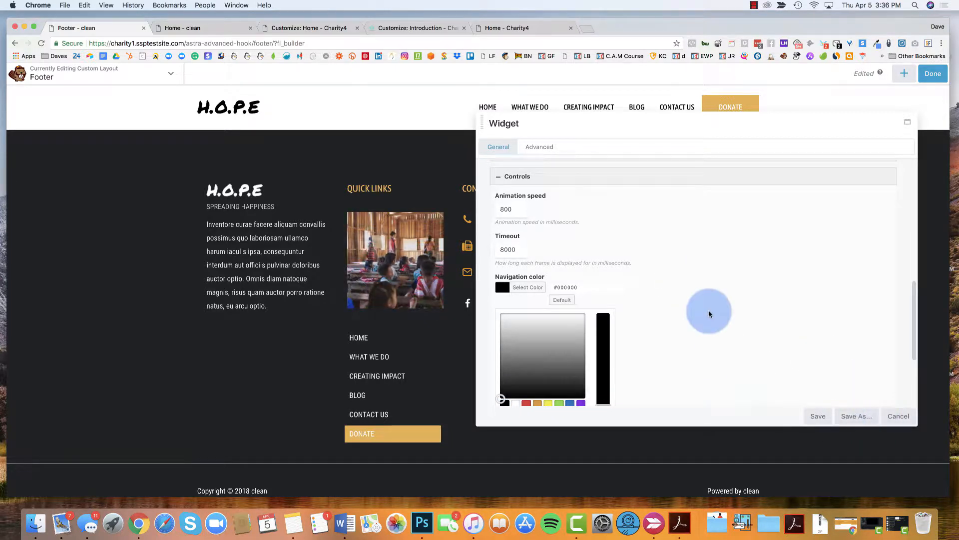
Step: Set the slider widget's navigation style to Thick and its navigation color to red, and save the widget
scroll(709, 313, down, 3)
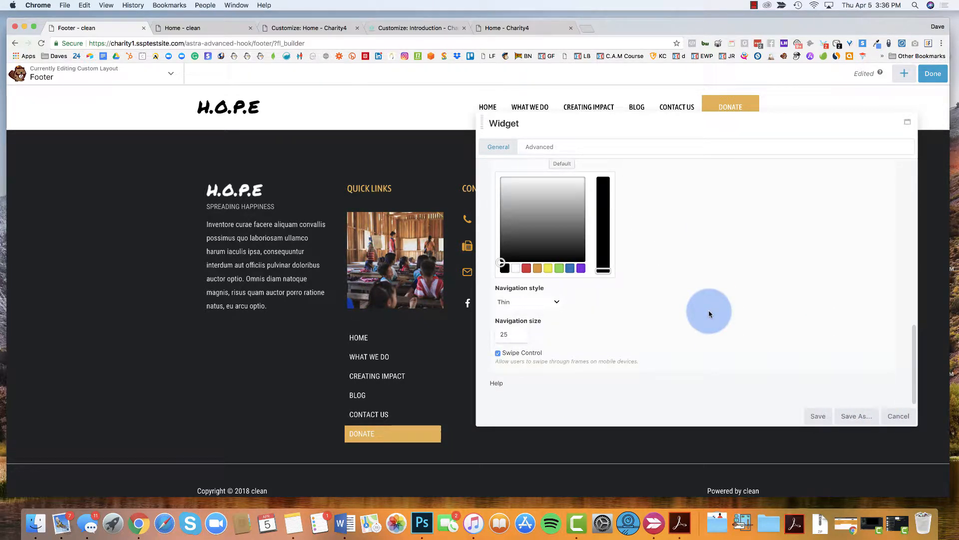
click(553, 303)
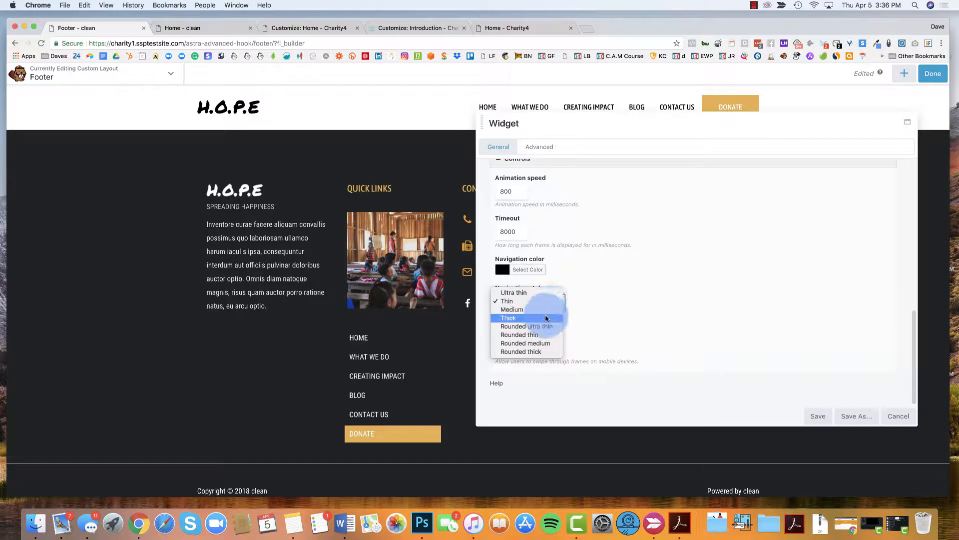
click(545, 317)
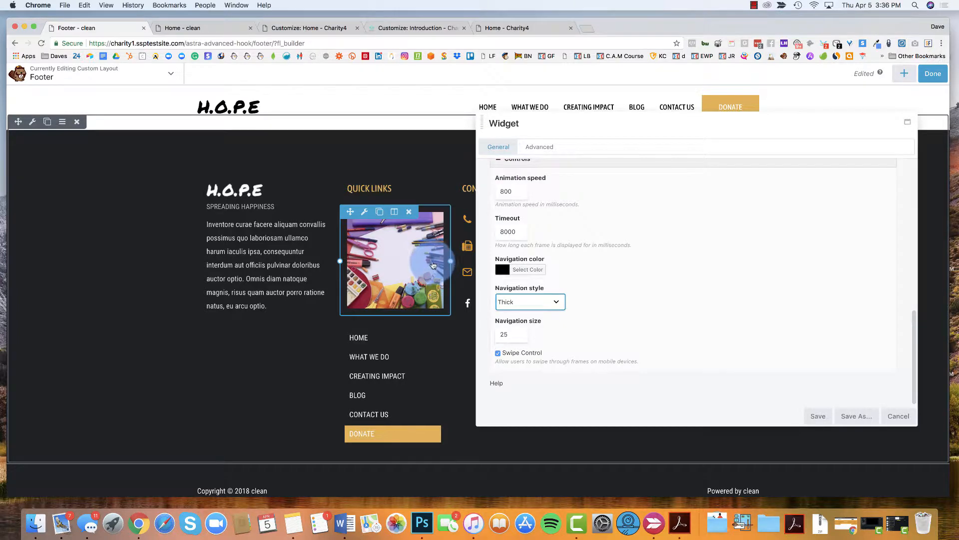
click(502, 269)
click(527, 270)
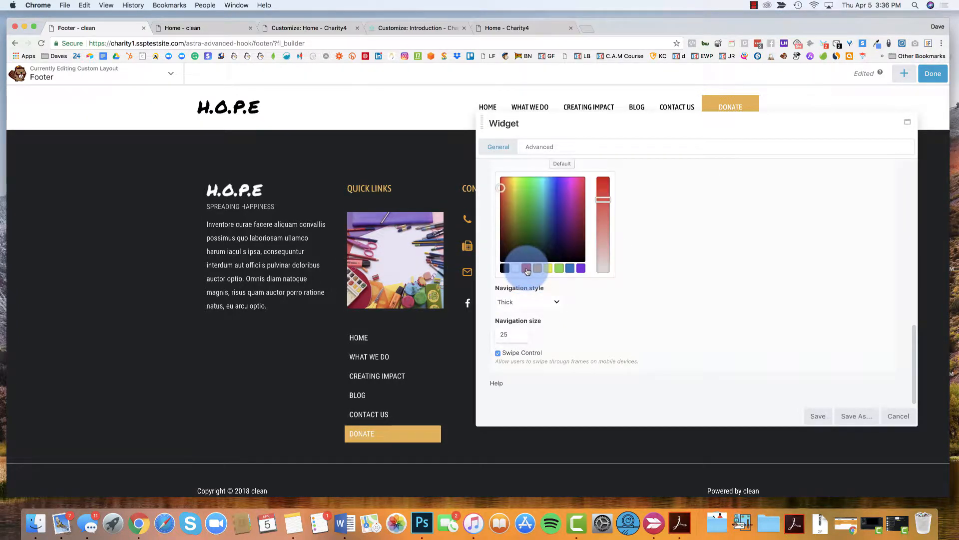
click(704, 297)
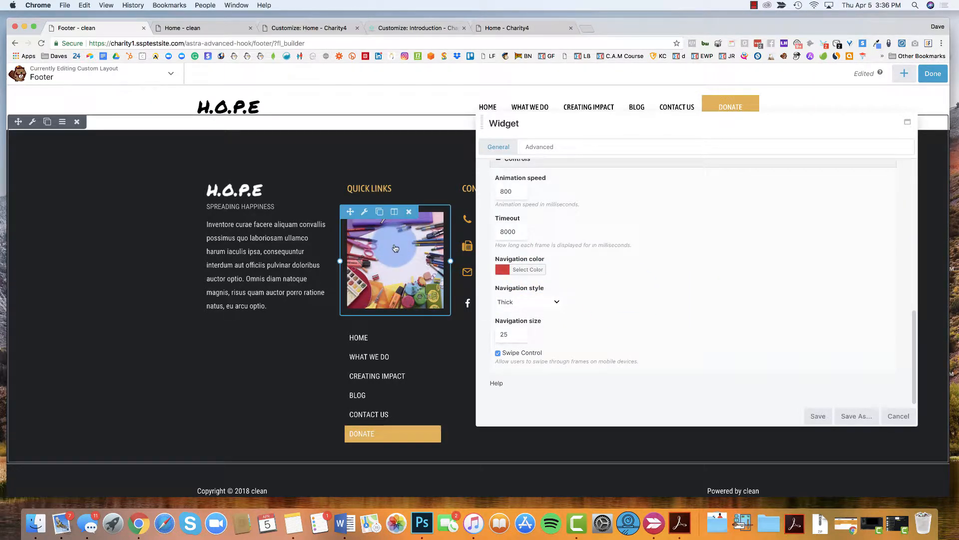
click(817, 418)
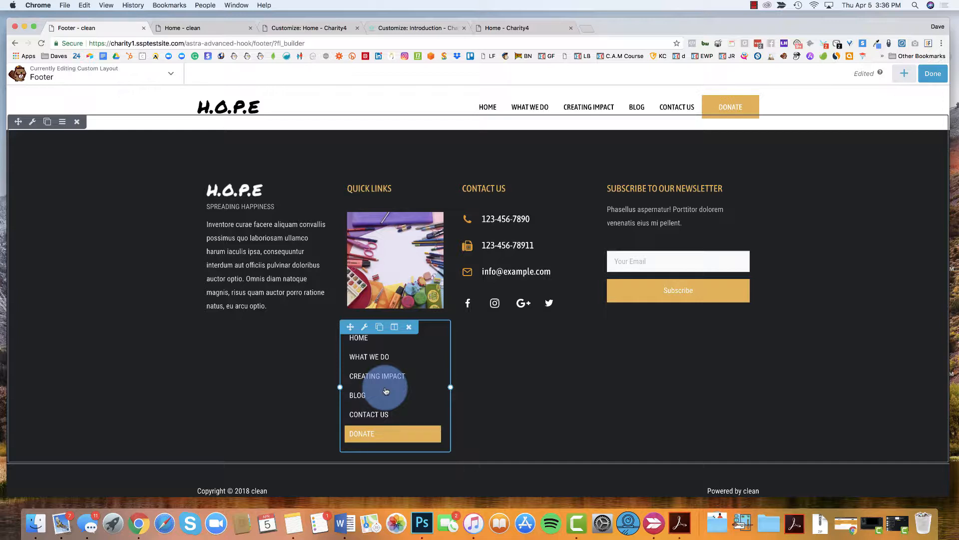
Step: Open the advanced menu module under Quick Links, examine its menu selection and layout settings, and close it without saving
click(385, 391)
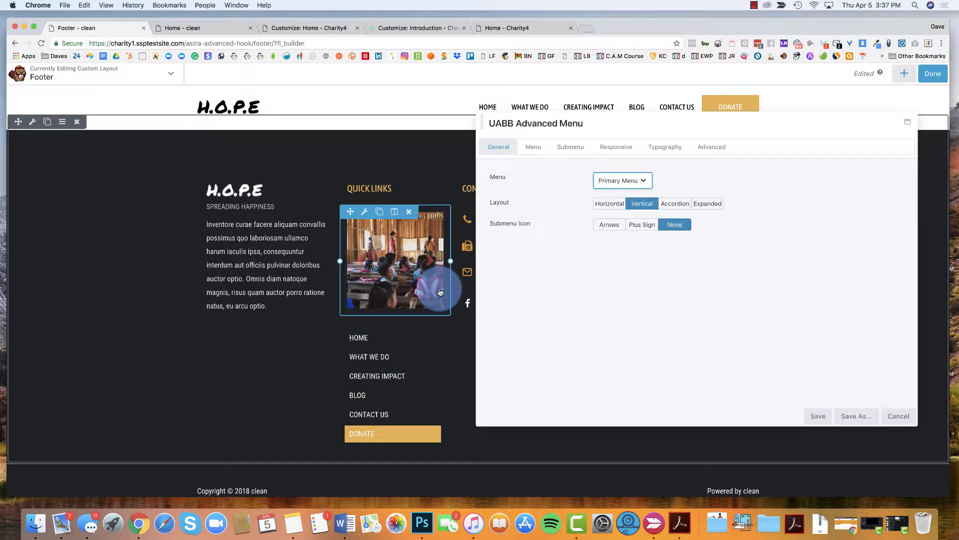
click(640, 181)
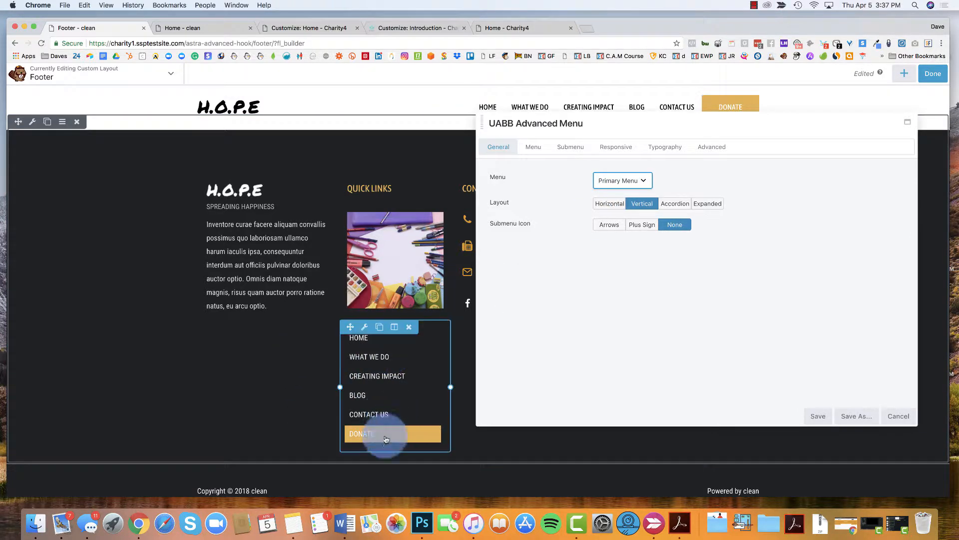
click(893, 419)
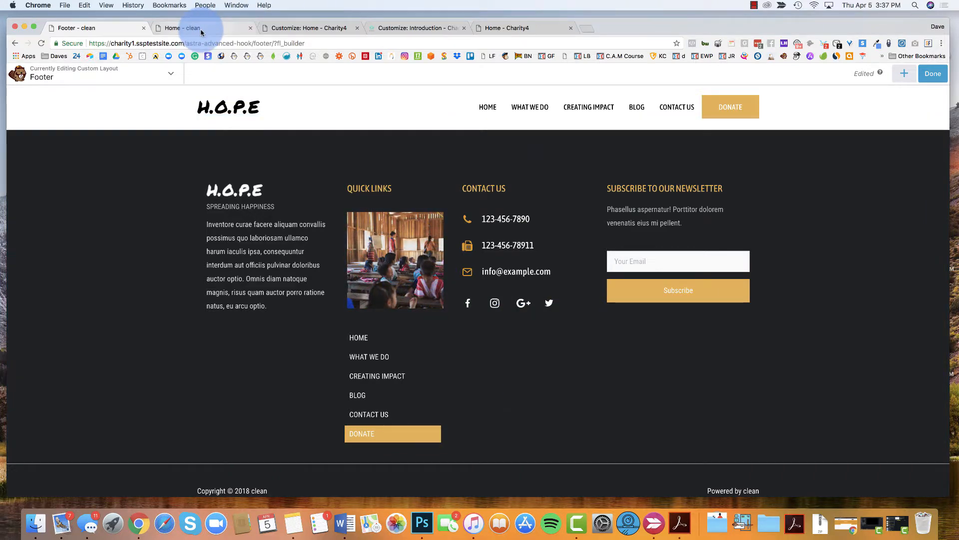
Step: Compare the live home page footer with the footers of the Charity4 and charity2 sites in their customizer previews
click(200, 28)
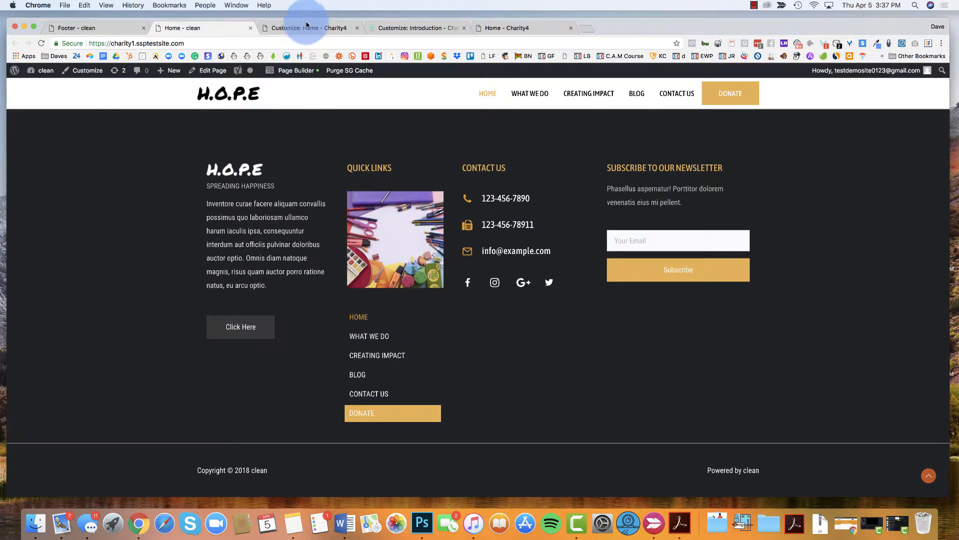
click(307, 25)
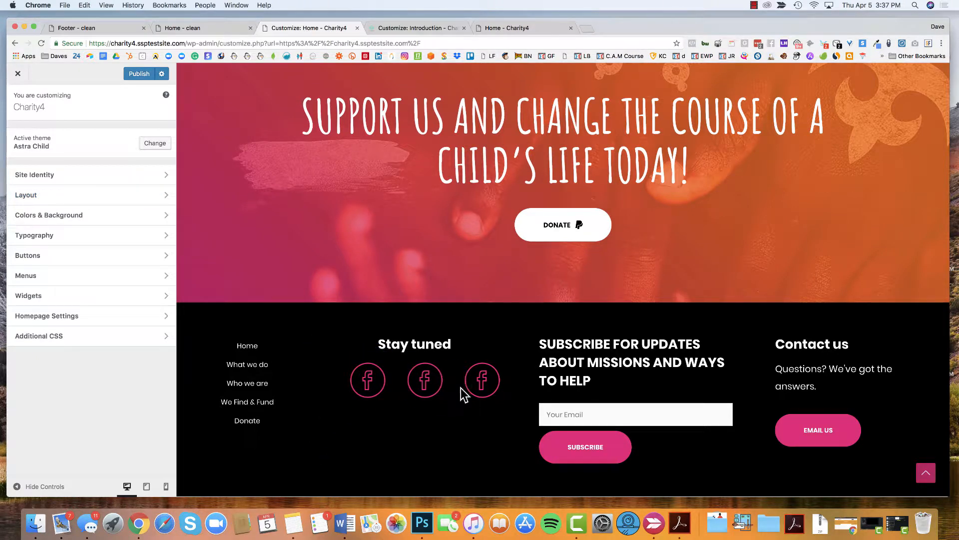
click(399, 26)
scroll(322, 240, down, 10)
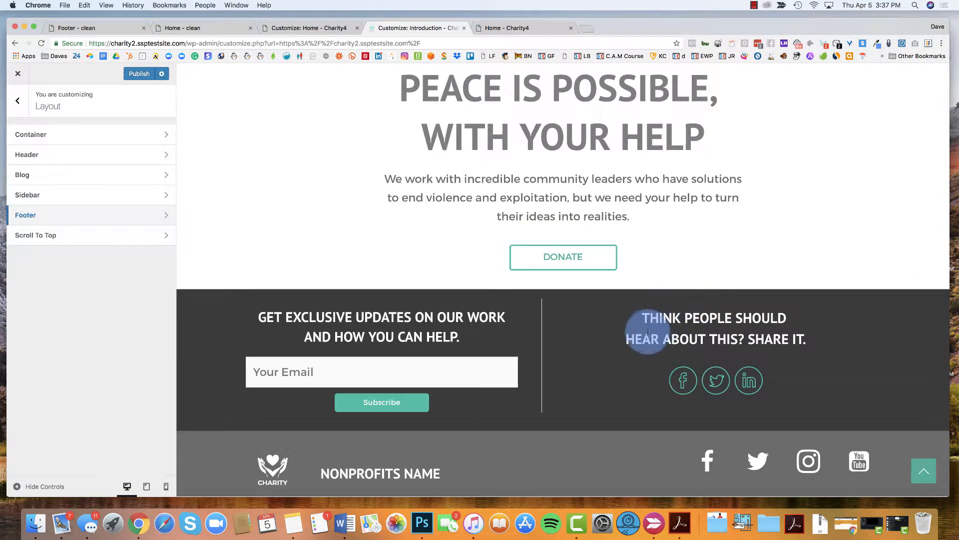
Step: Test the Facebook share icon in the charity2 footer's "Think people should hear about this? Share it." section, and close the share window
drag(643, 319, 808, 399)
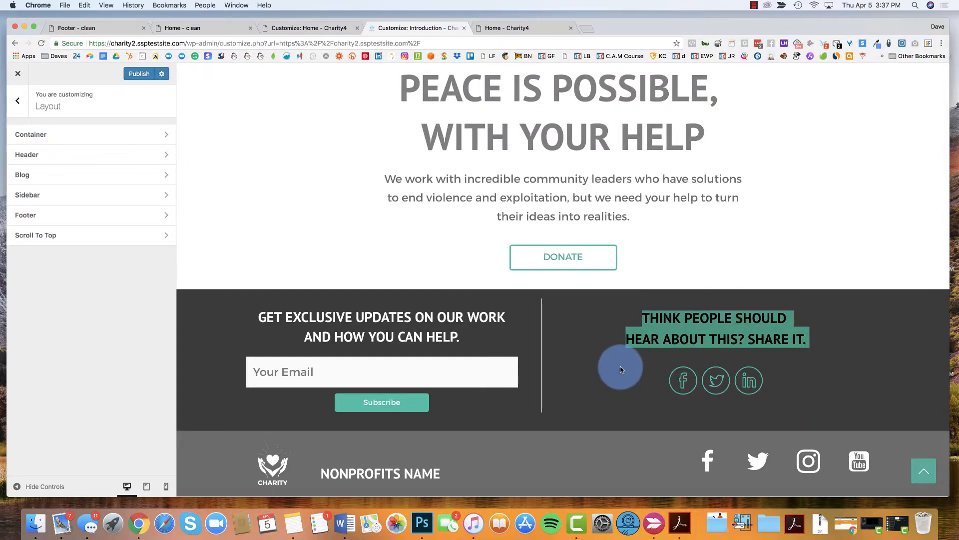
click(681, 379)
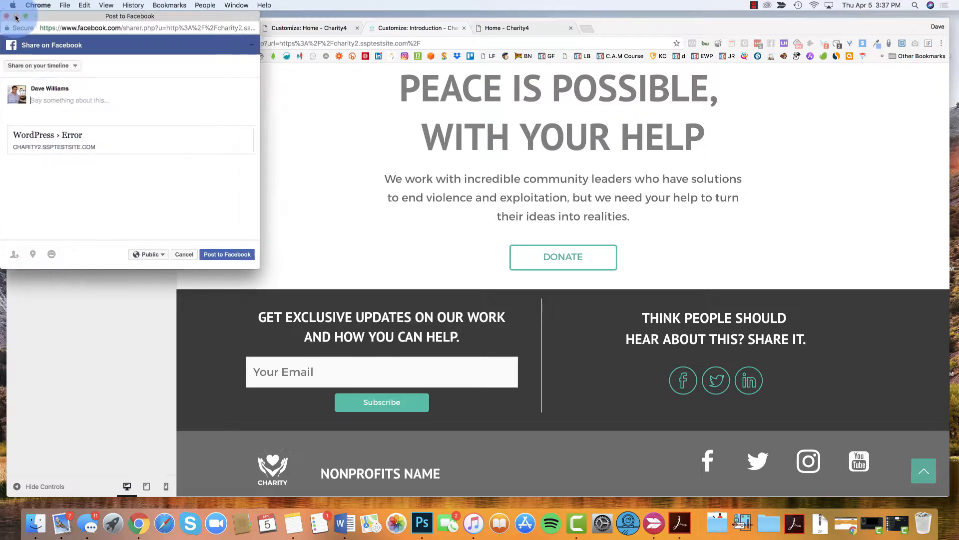
click(16, 17)
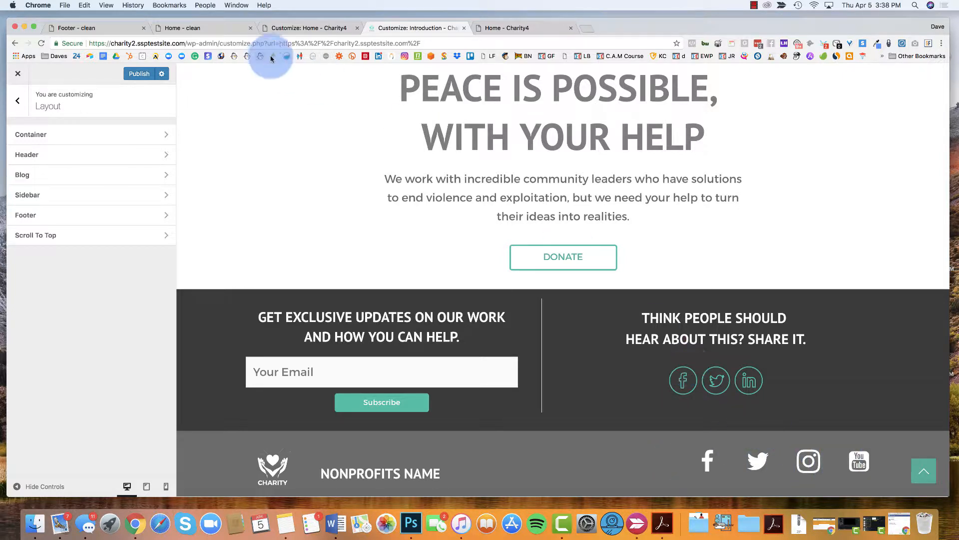
Step: Return to the footer layout and open the first item of the Contact Us info list to examine its general settings
click(217, 28)
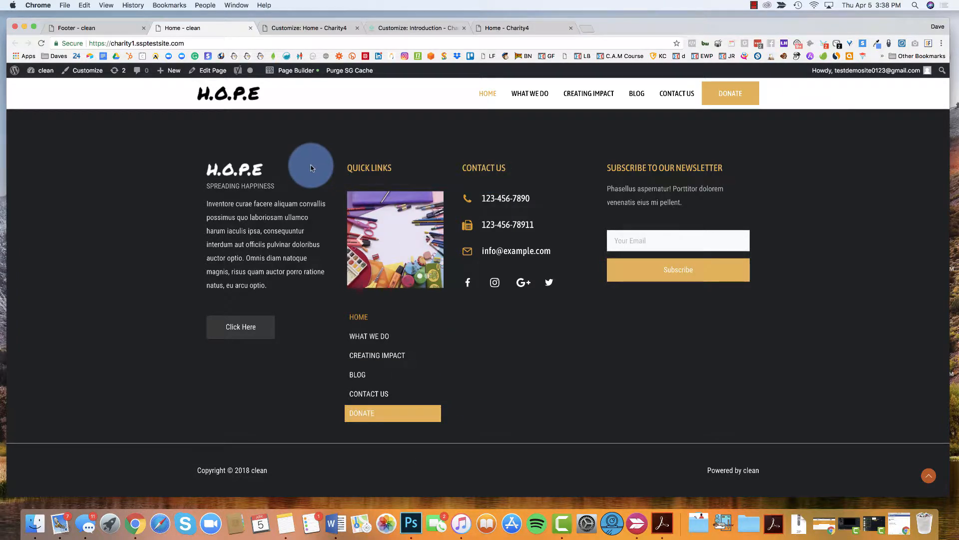
click(119, 27)
click(497, 236)
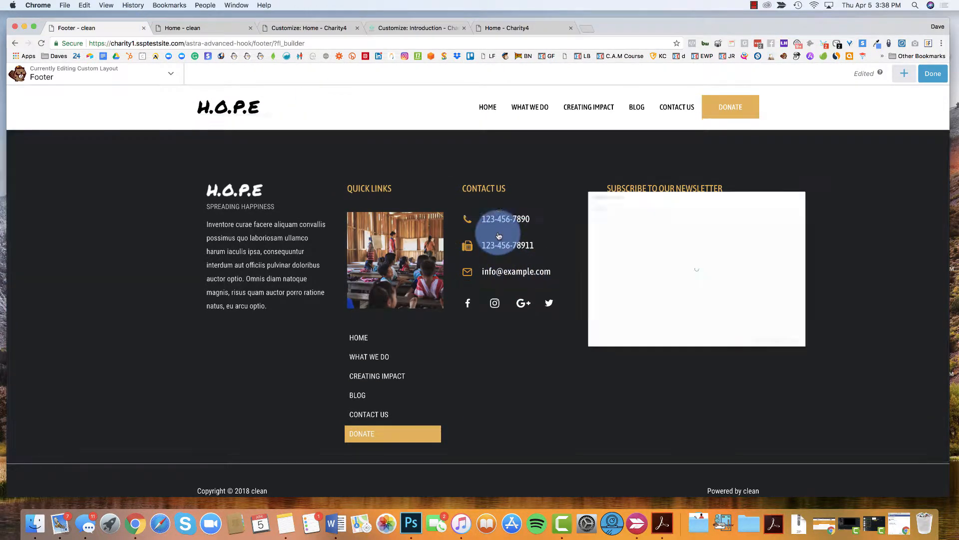
drag(591, 125, 659, 129)
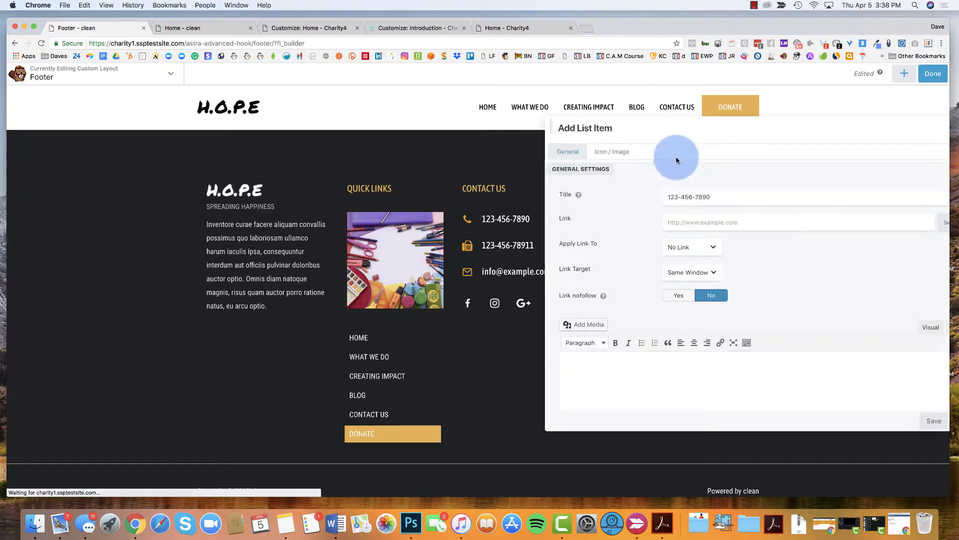
drag(676, 137, 647, 101)
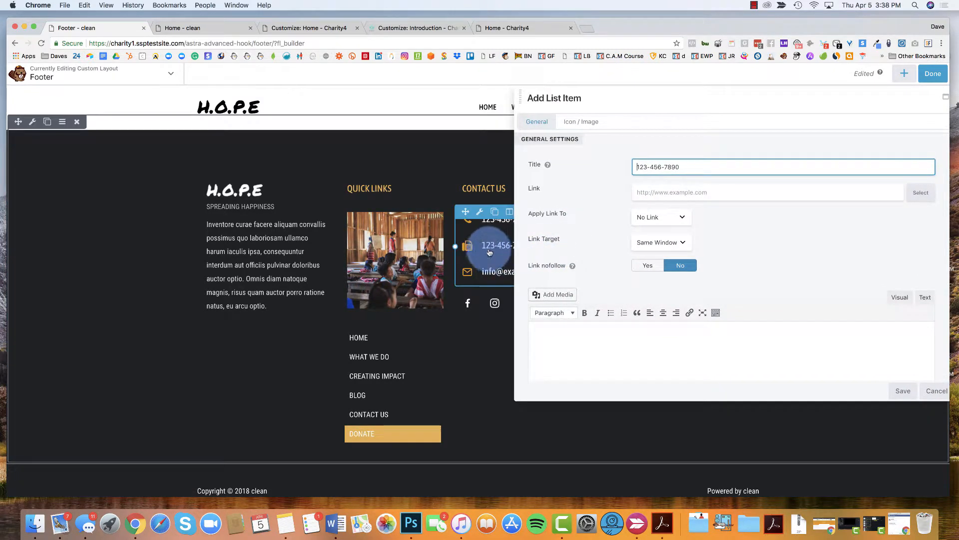
Step: Examine the first contact item's icon settings and the icon library, and close the item without replacing its icon
click(581, 123)
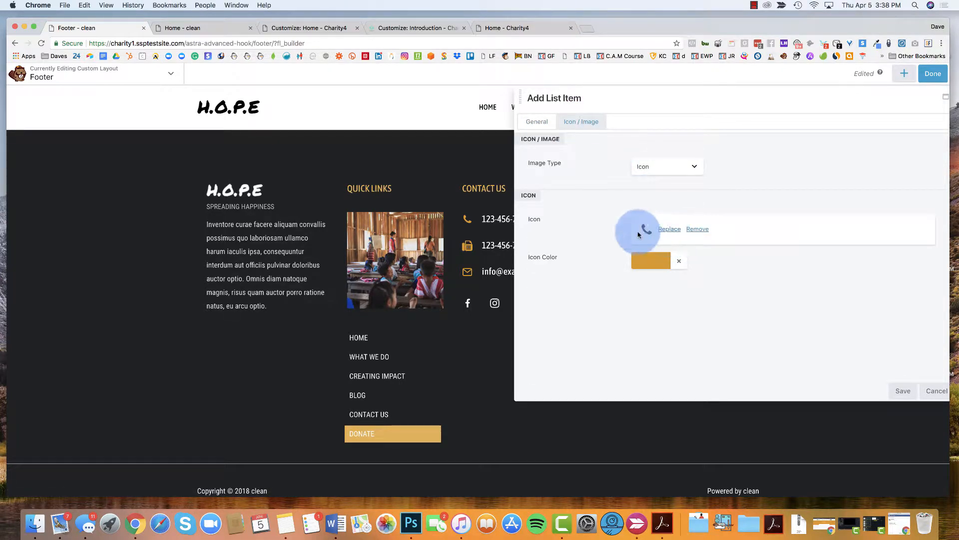
click(670, 230)
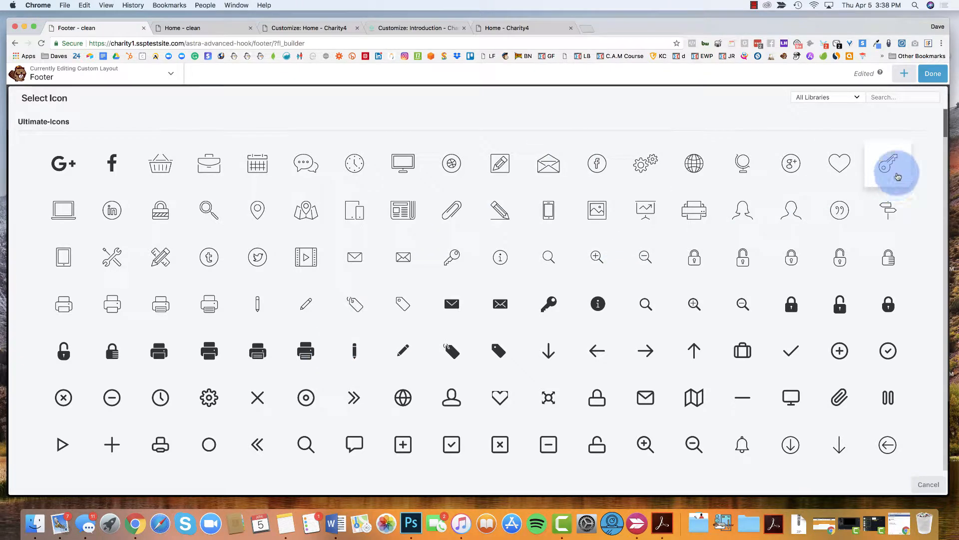
click(926, 483)
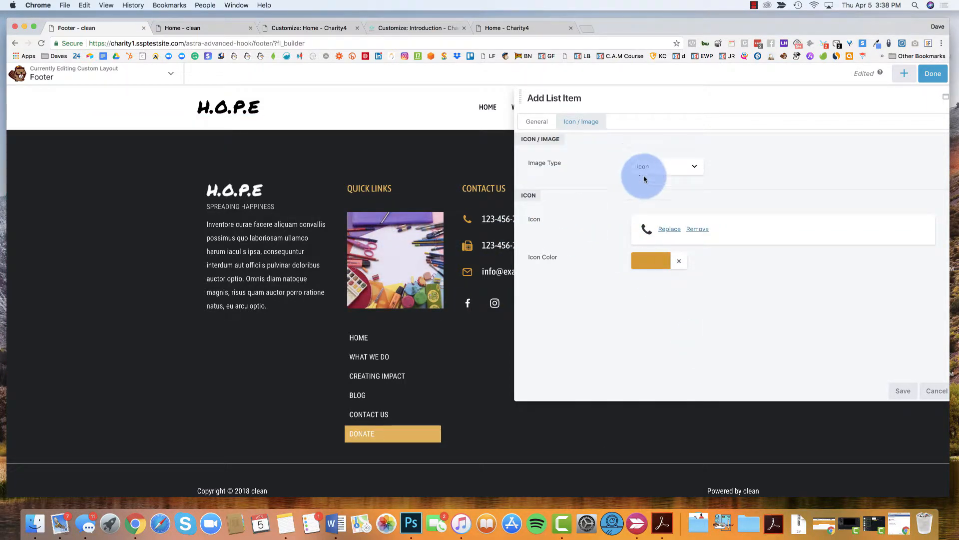
drag(839, 92, 795, 103)
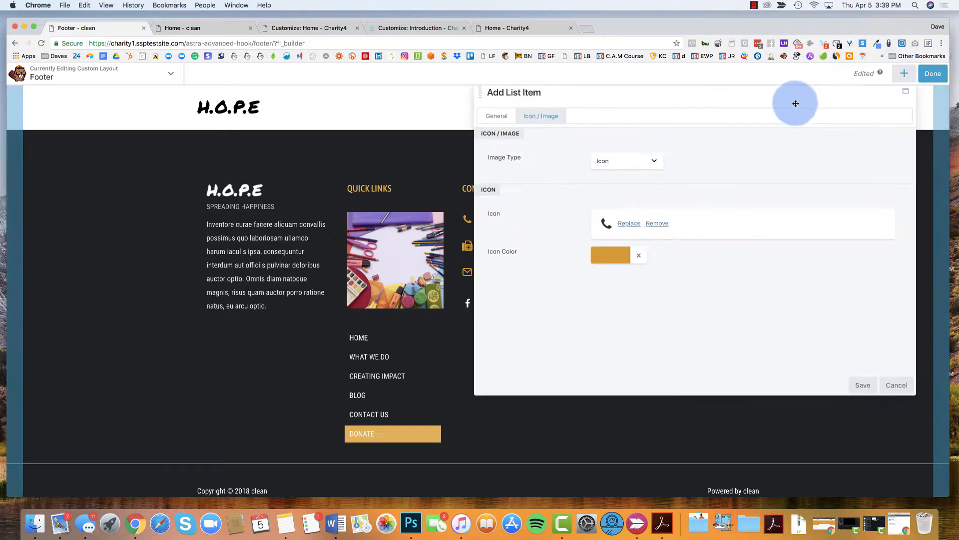
click(894, 386)
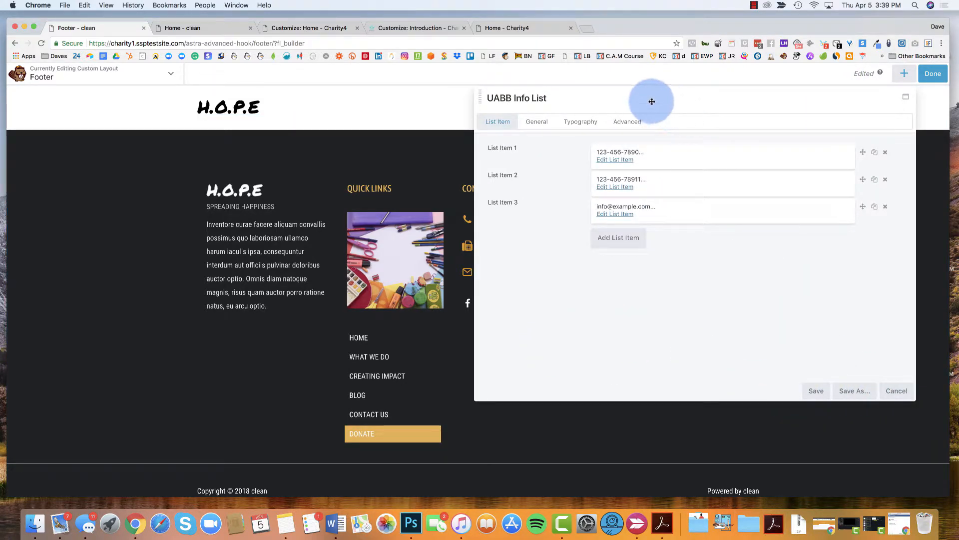
Step: Replace the first Contact Us list item's title with an HTML tel: link containing the phone number, and save the info list
drag(652, 102, 724, 97)
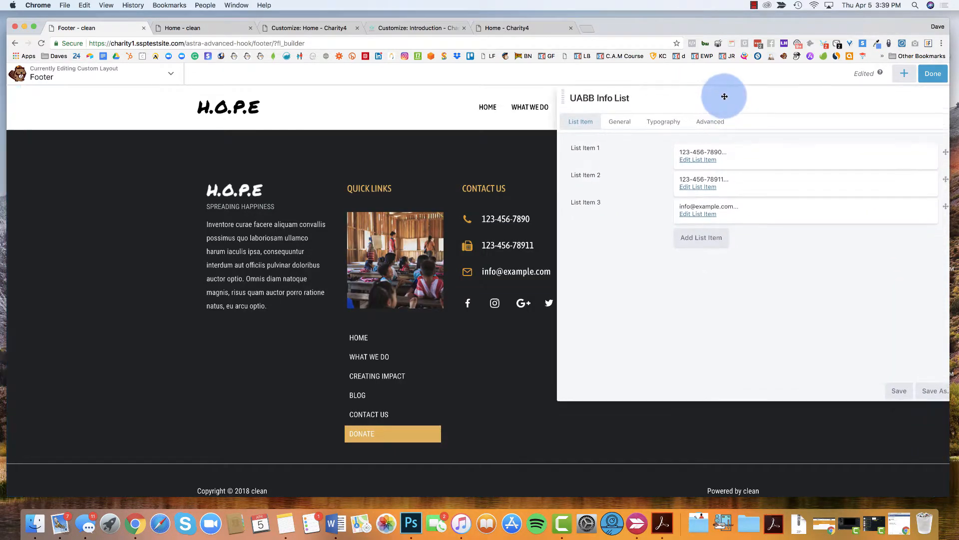
click(698, 159)
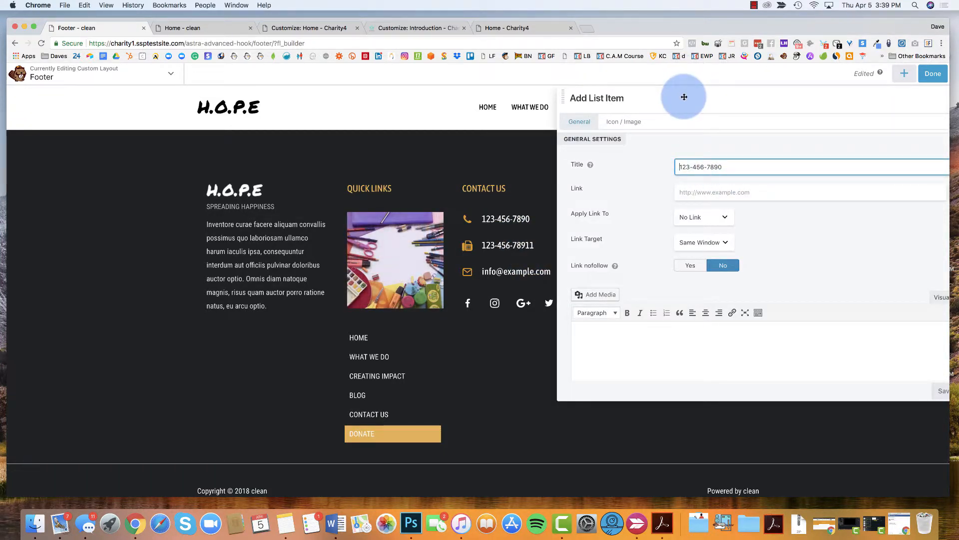
drag(684, 96, 667, 97)
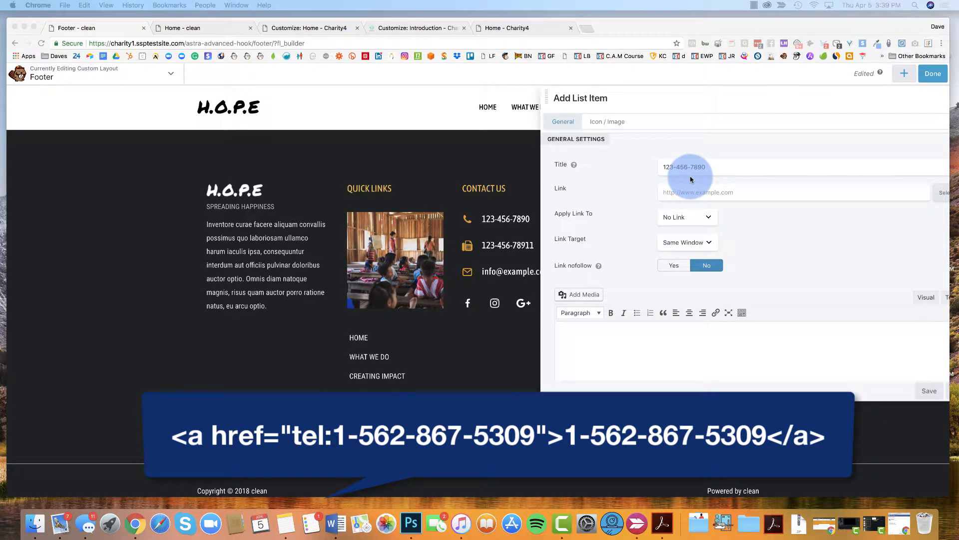
click(673, 94)
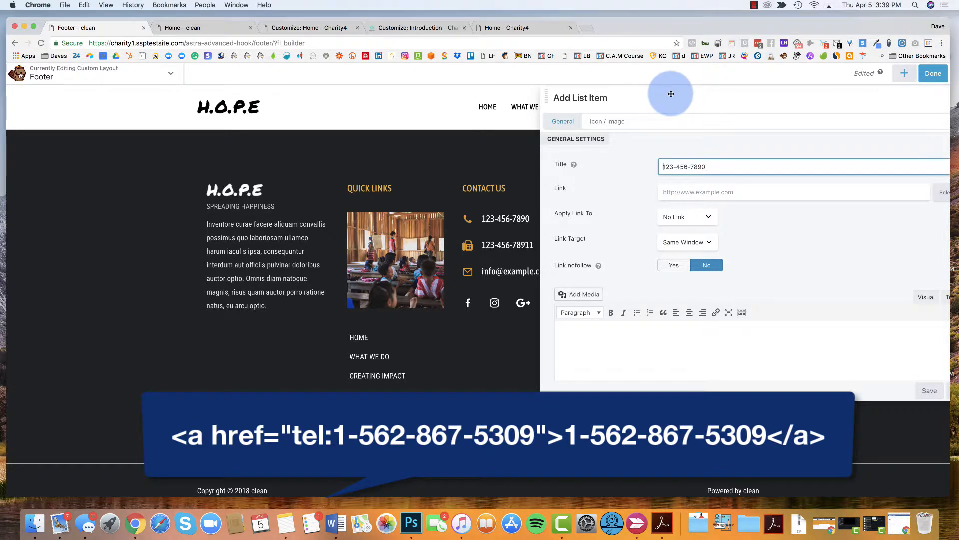
click(724, 164)
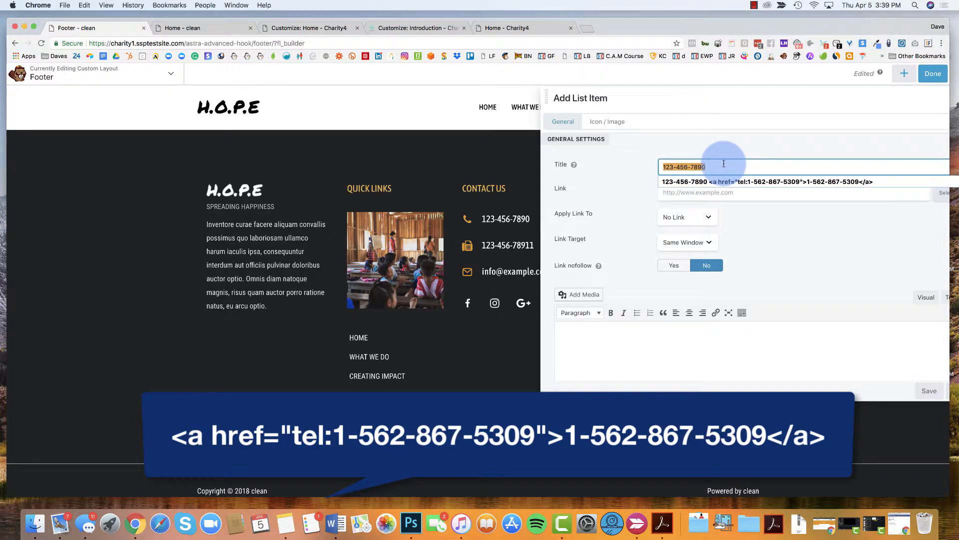
key(super+v)
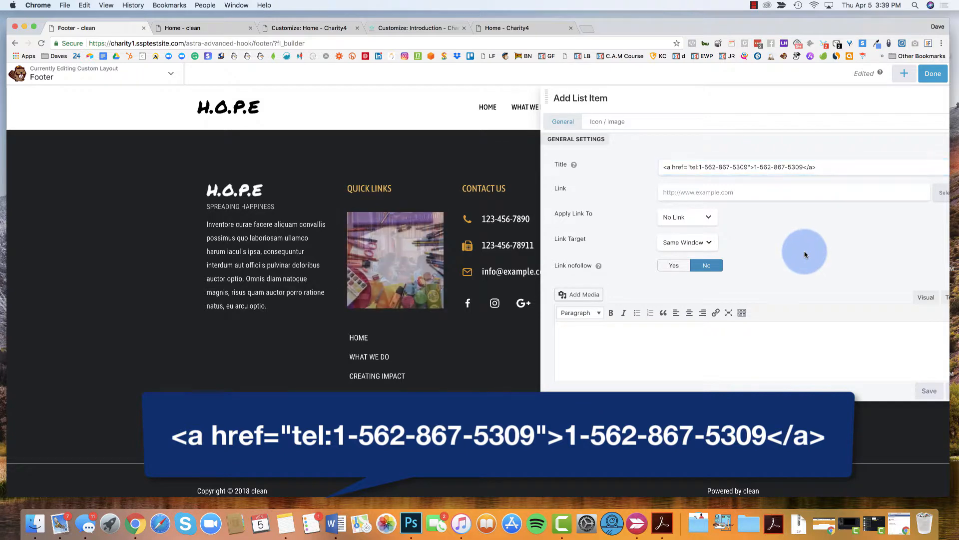
click(929, 391)
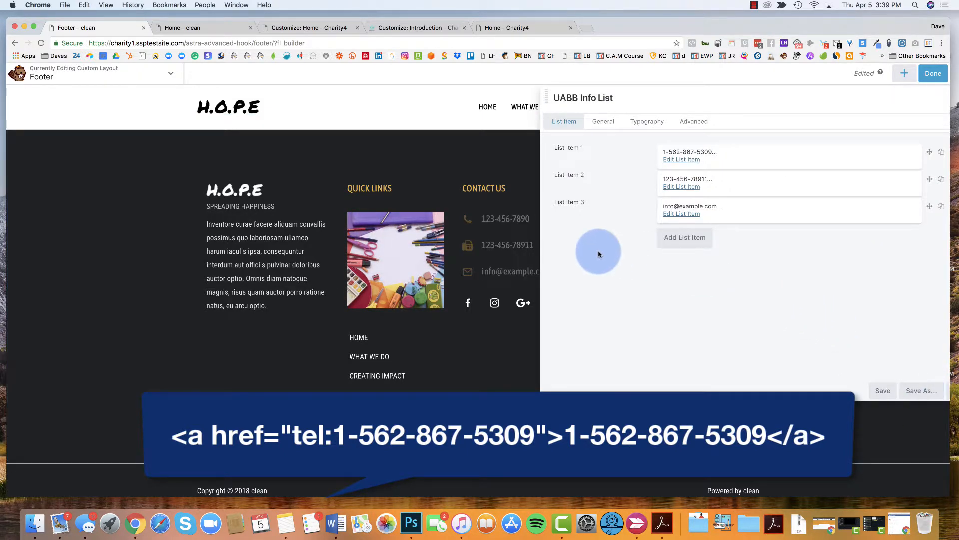
drag(733, 118, 664, 102)
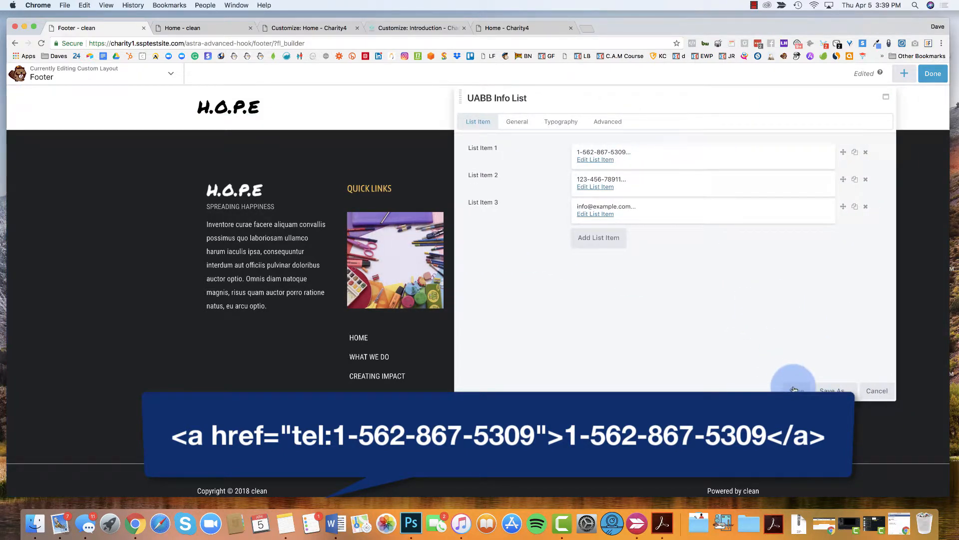
click(820, 391)
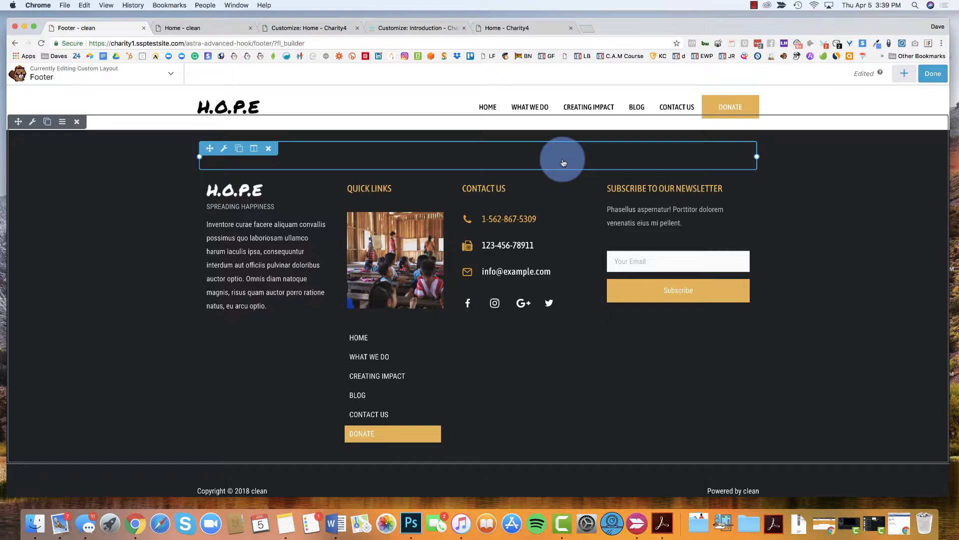
Step: Try the orange color #ed5d16 for the Contact Us info list titles, and close the typography settings without saving
click(543, 213)
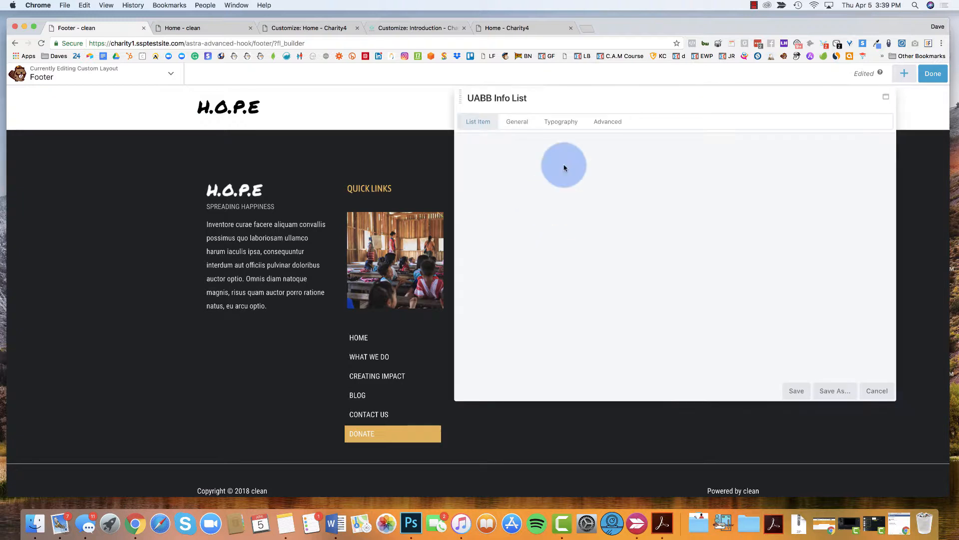
click(562, 130)
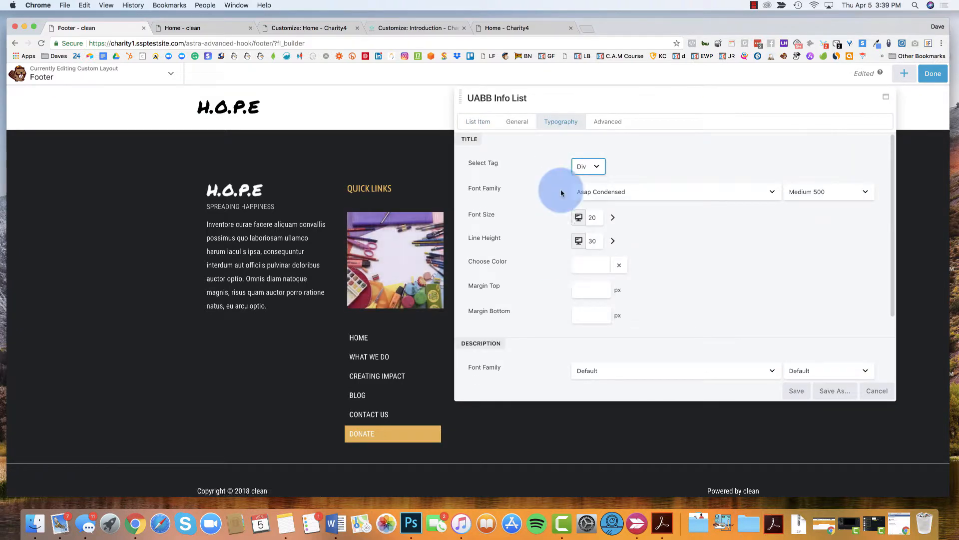
drag(568, 100, 677, 98)
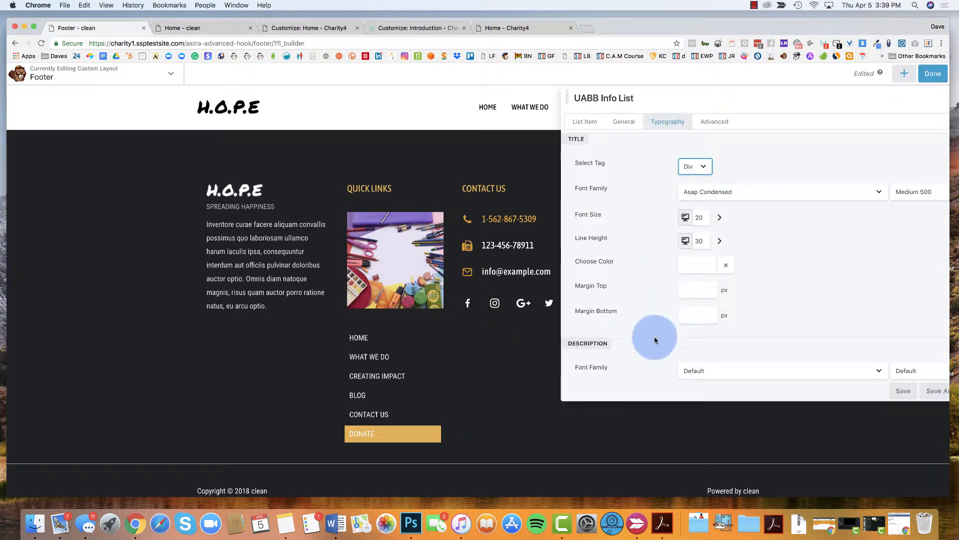
scroll(648, 292, down, 1)
scroll(648, 292, up, 1)
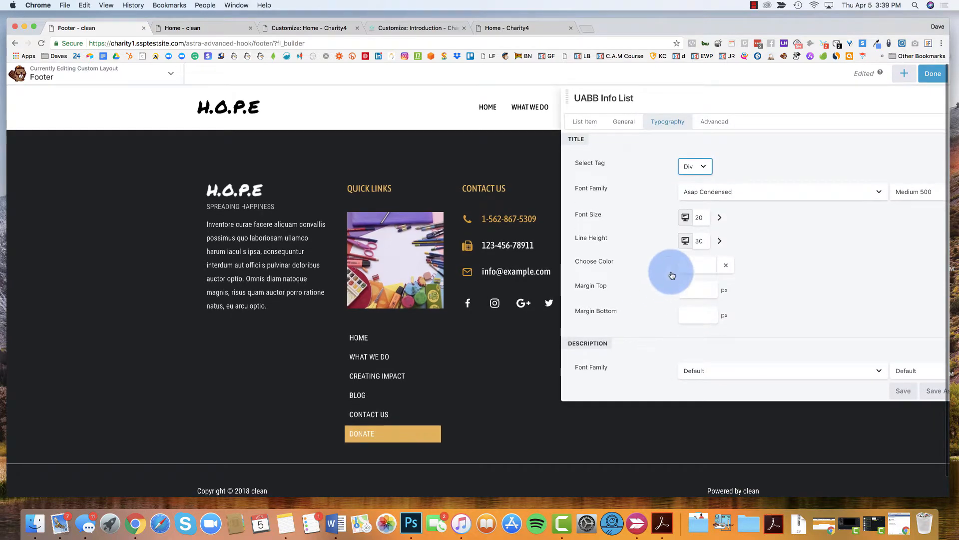
click(685, 268)
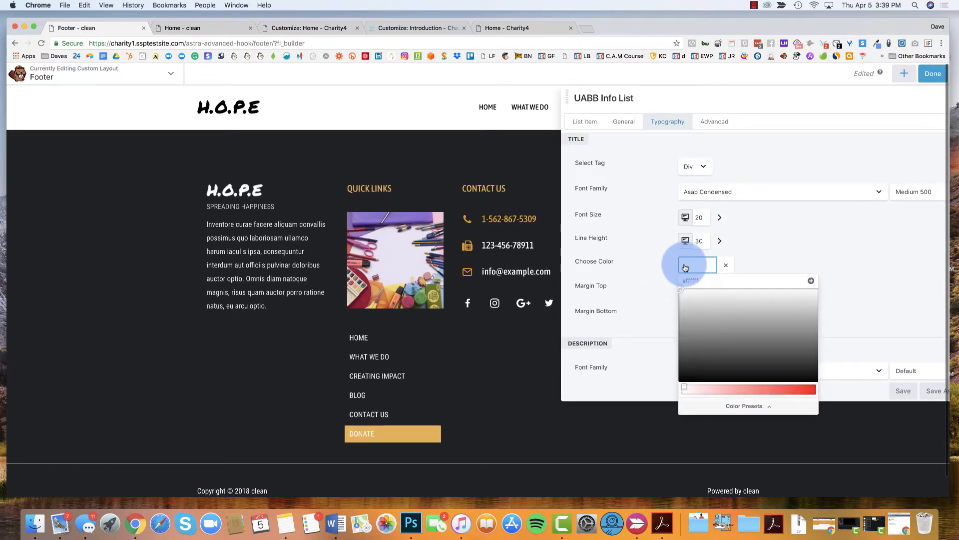
click(728, 407)
click(692, 375)
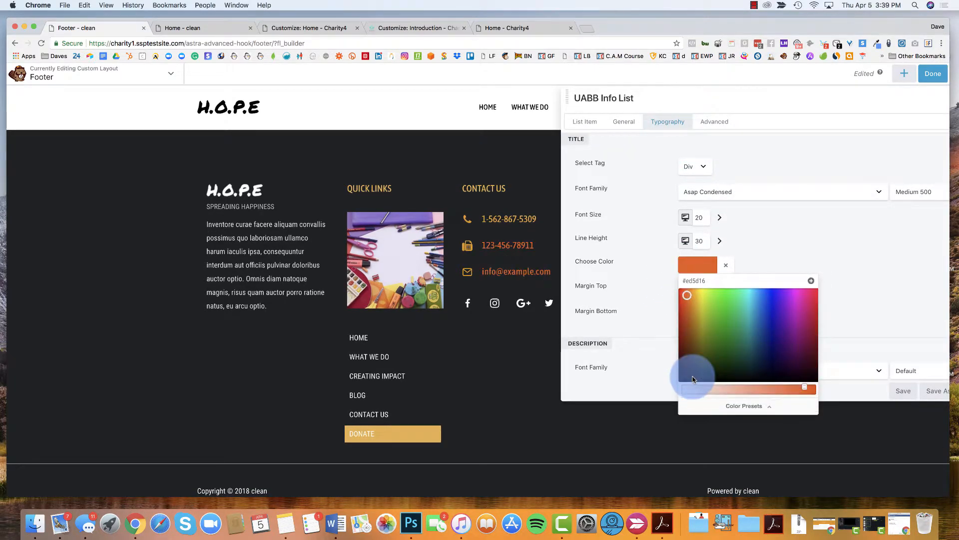
click(777, 240)
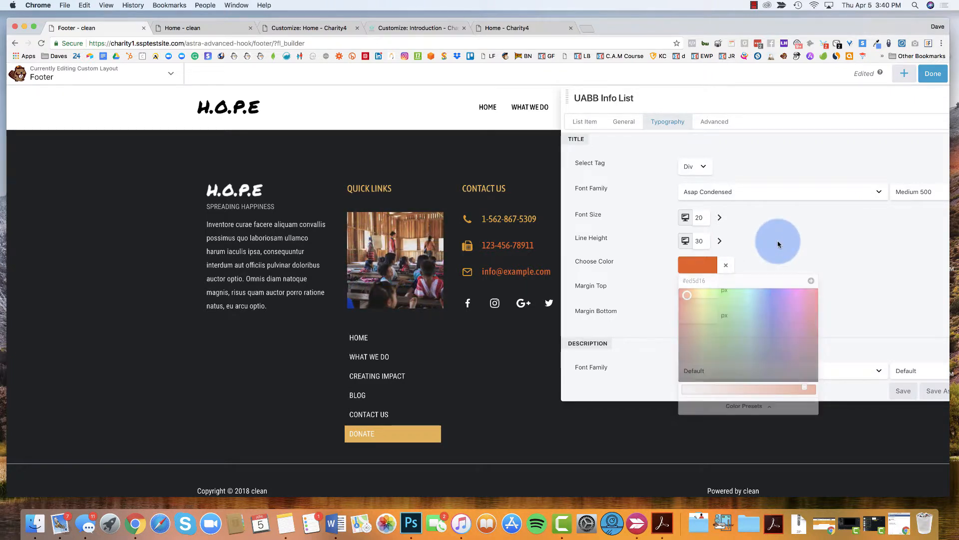
drag(812, 102, 741, 100)
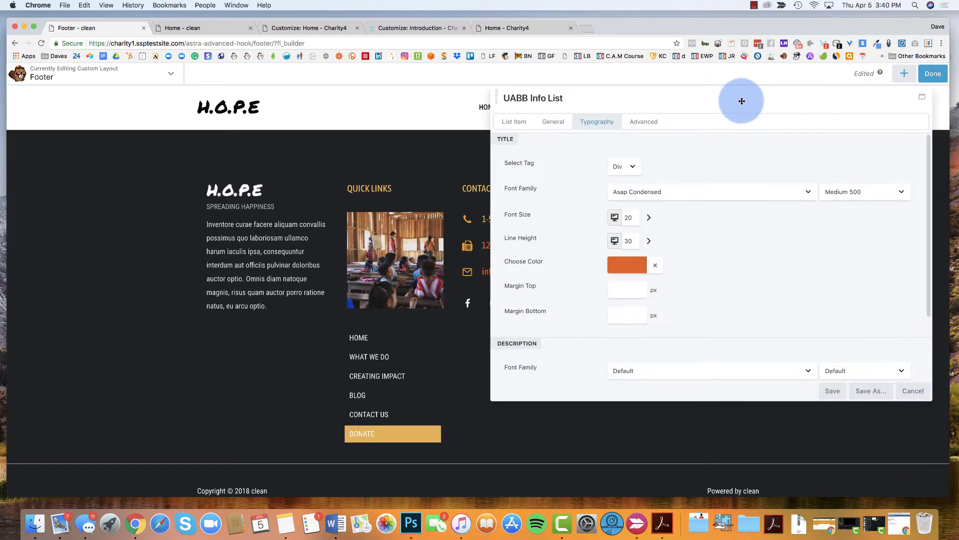
click(917, 393)
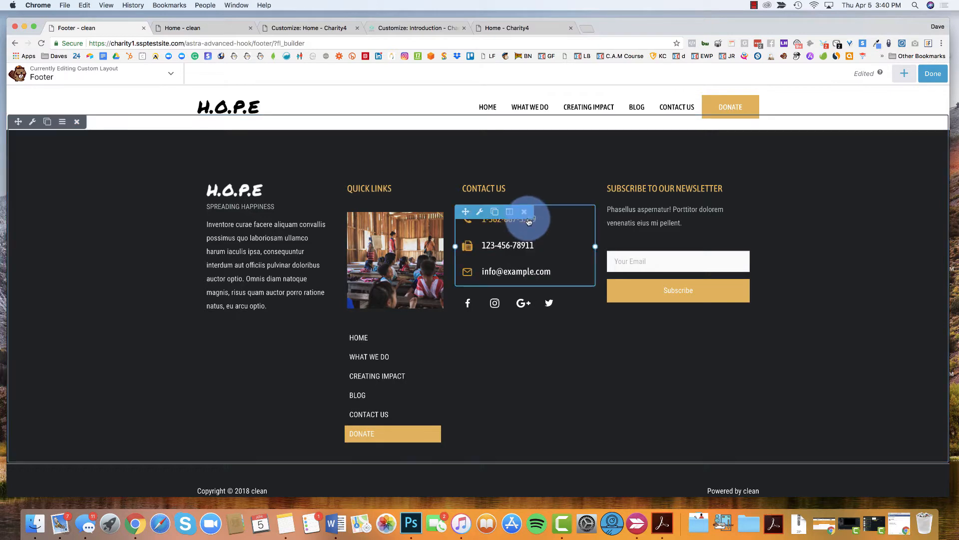
Step: Examine the tel: link markup in the first Contact Us list item's title, and close the info list settings
click(525, 214)
click(627, 159)
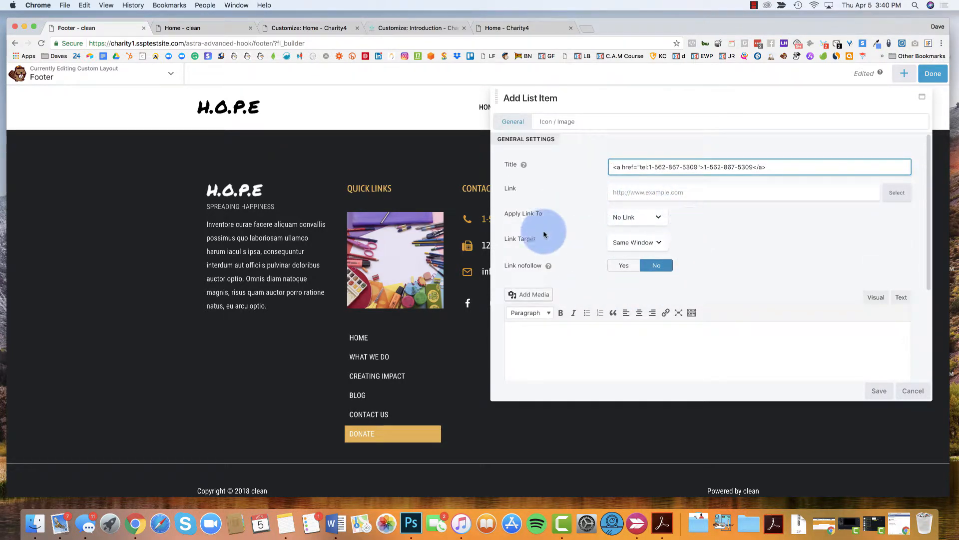
click(876, 391)
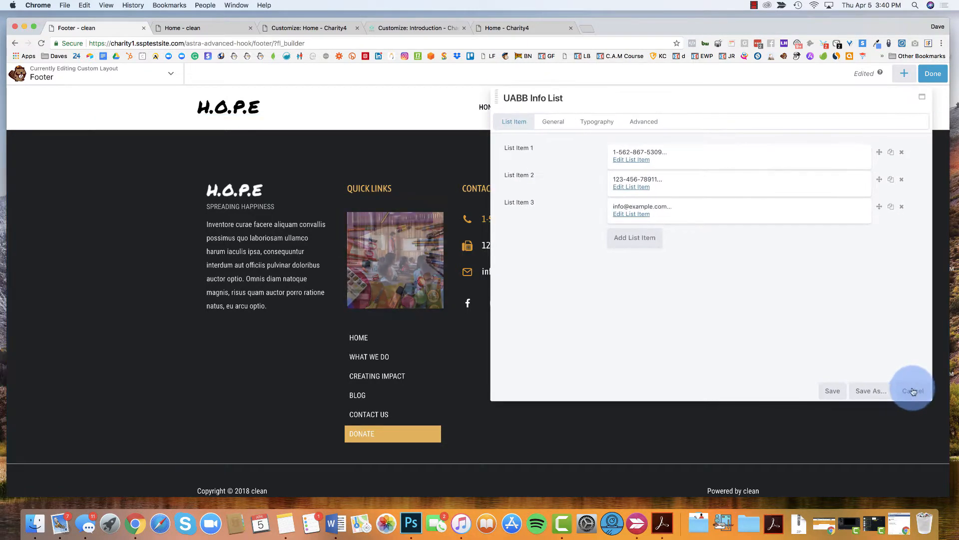
click(917, 389)
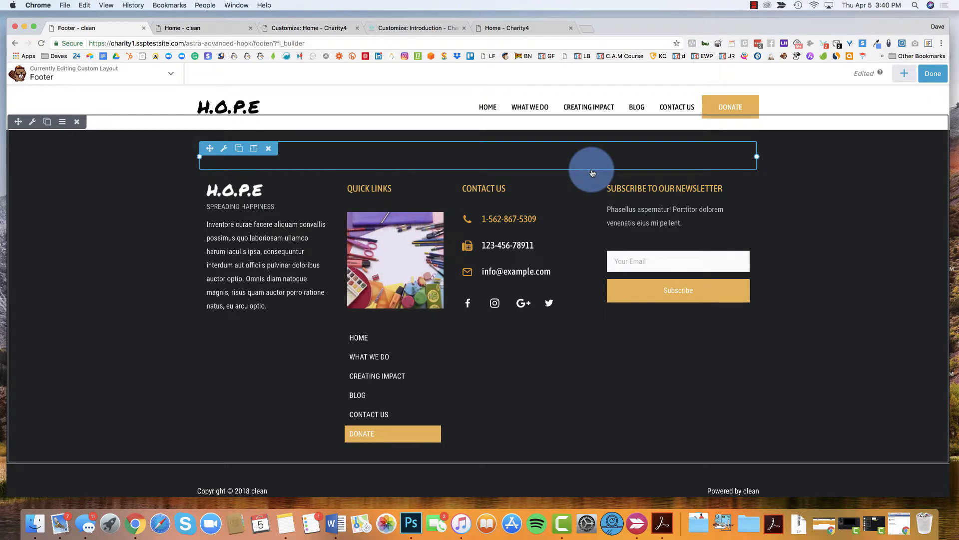
Step: Publish the footer layout and test the first Contact Us phone link, declining to open FaceTime
click(932, 74)
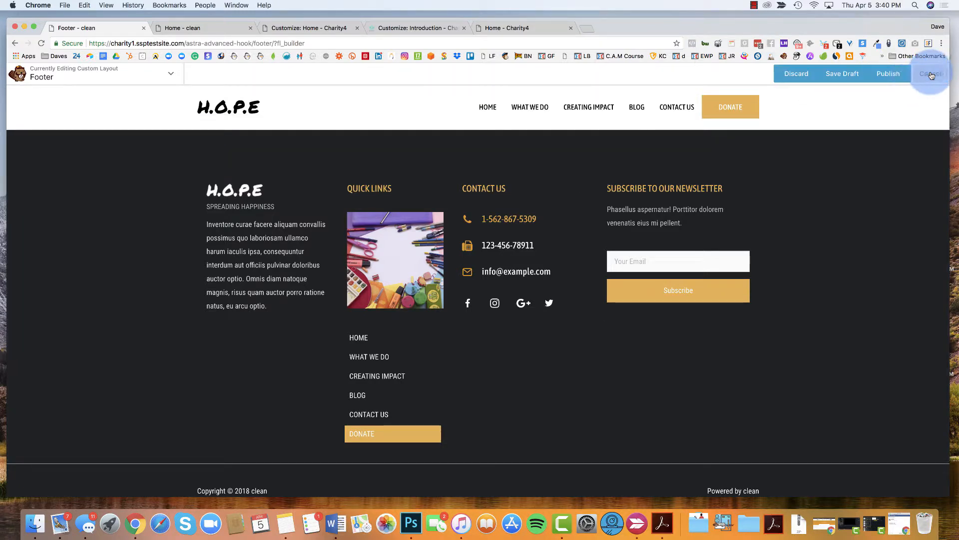
click(895, 73)
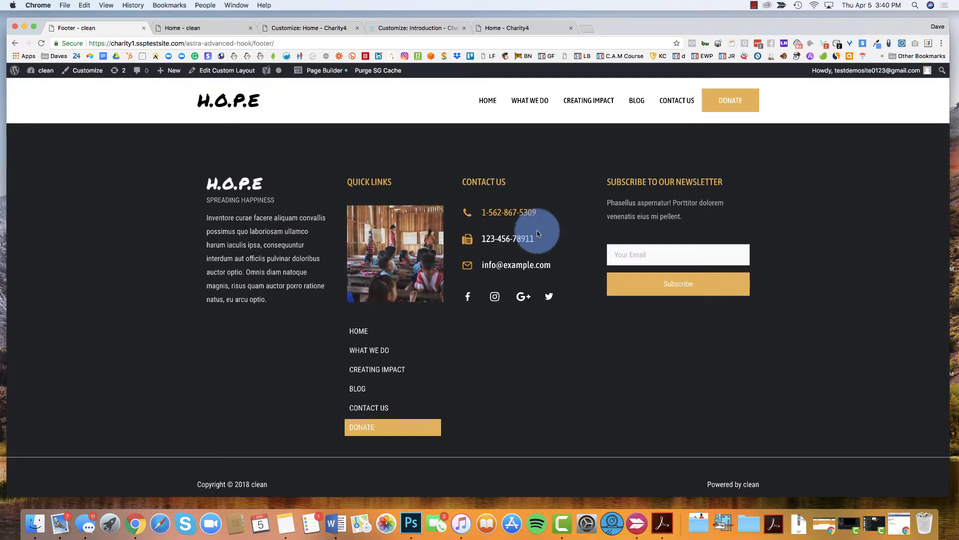
click(538, 233)
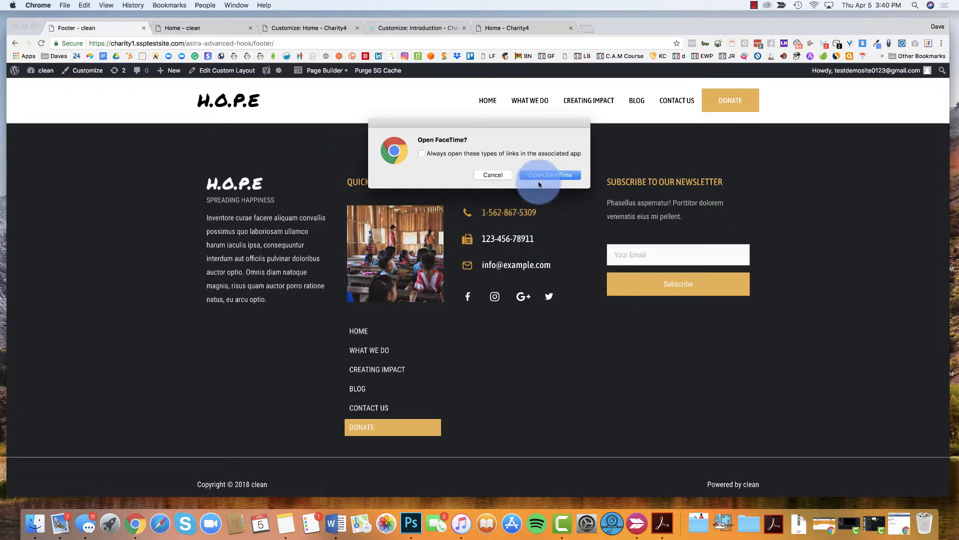
click(496, 176)
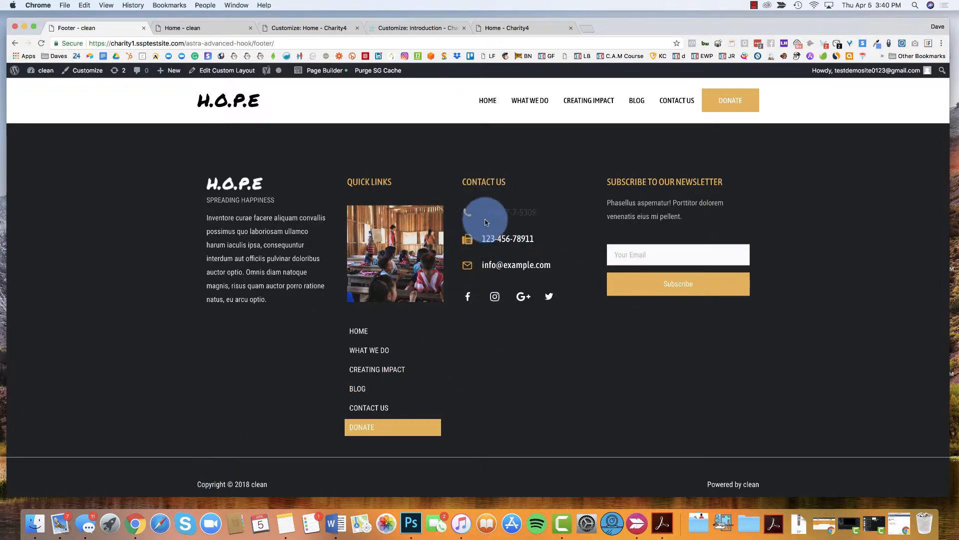
Step: Exit the Customizer and reopen the published footer layout in the page builder
click(72, 73)
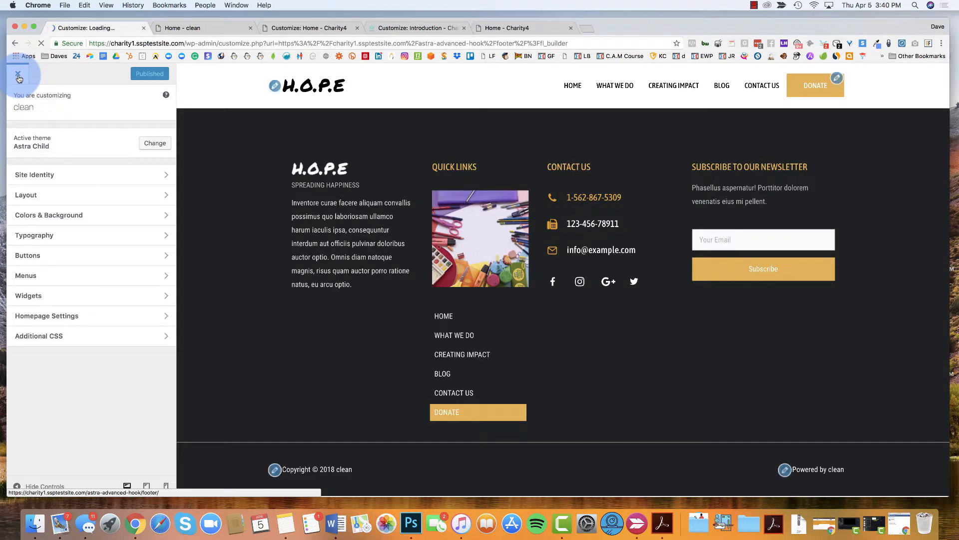
click(18, 75)
click(325, 71)
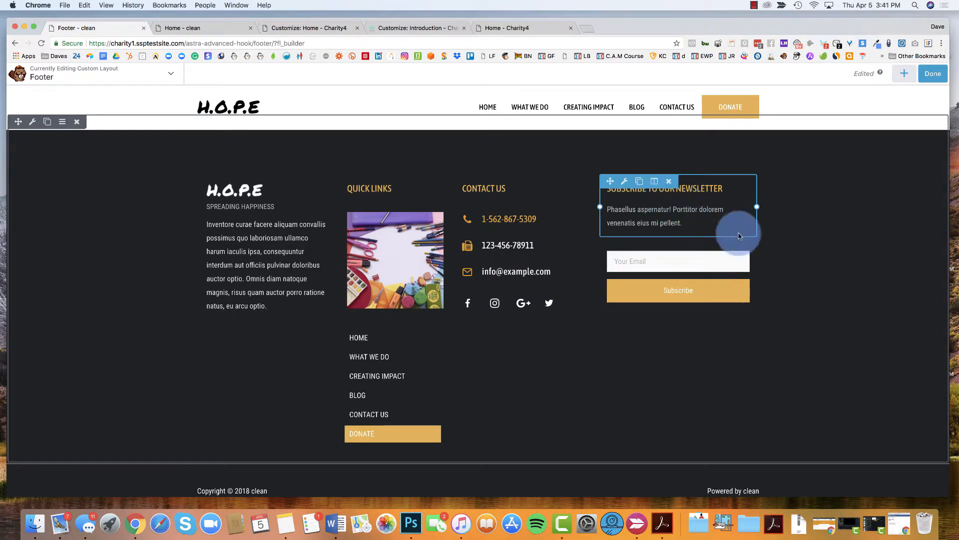
Step: Open the newsletter subscription form's settings and examine its available email services and MailChimp connection fields
click(687, 272)
drag(641, 96, 309, 96)
click(583, 390)
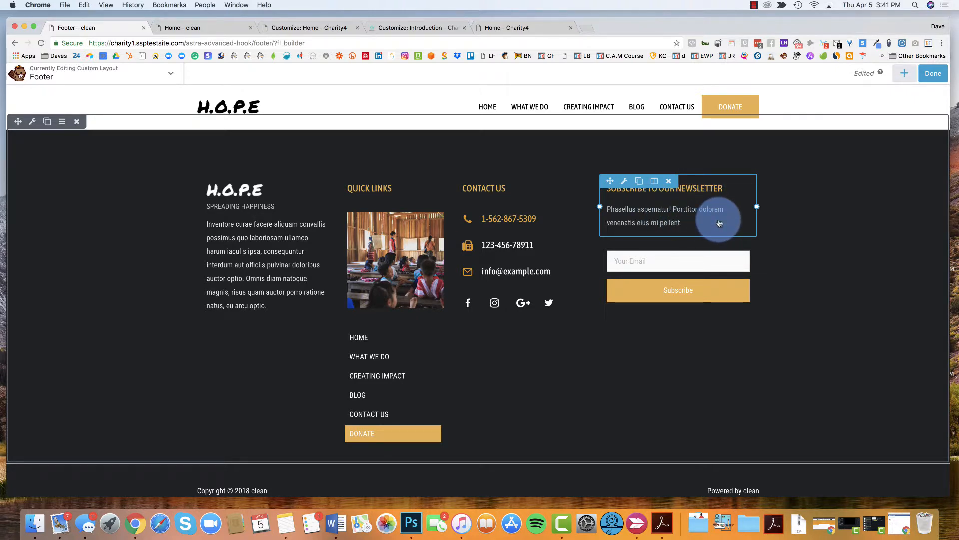
click(686, 259)
drag(344, 98, 259, 94)
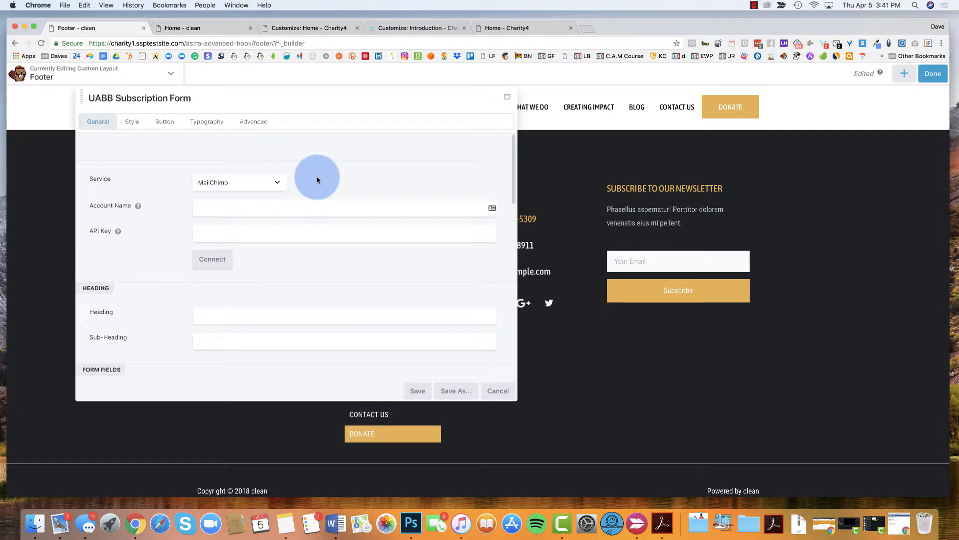
click(249, 185)
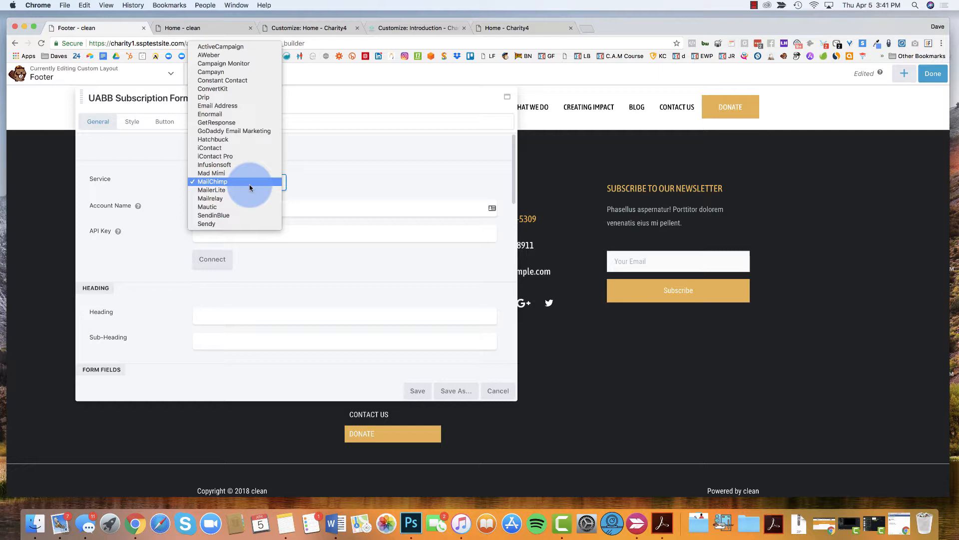
click(343, 188)
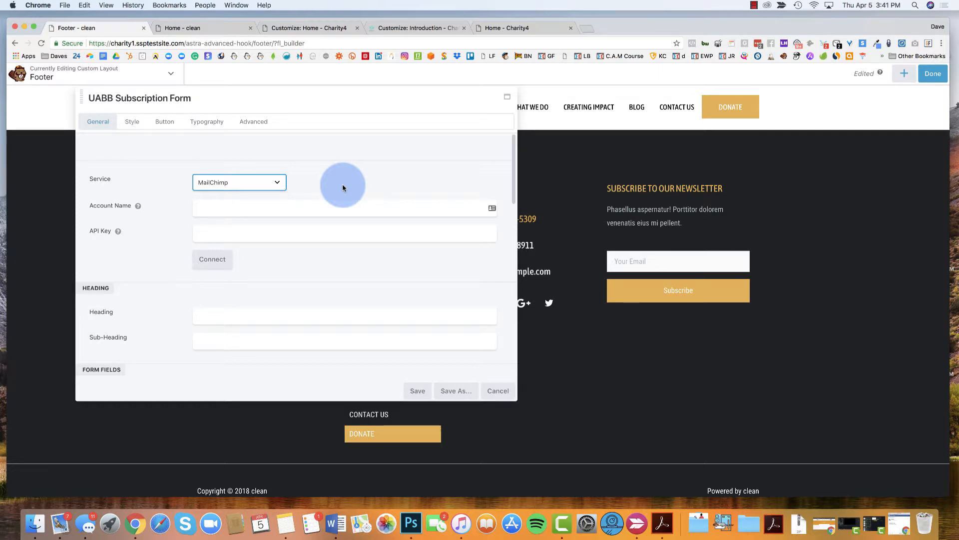
click(276, 183)
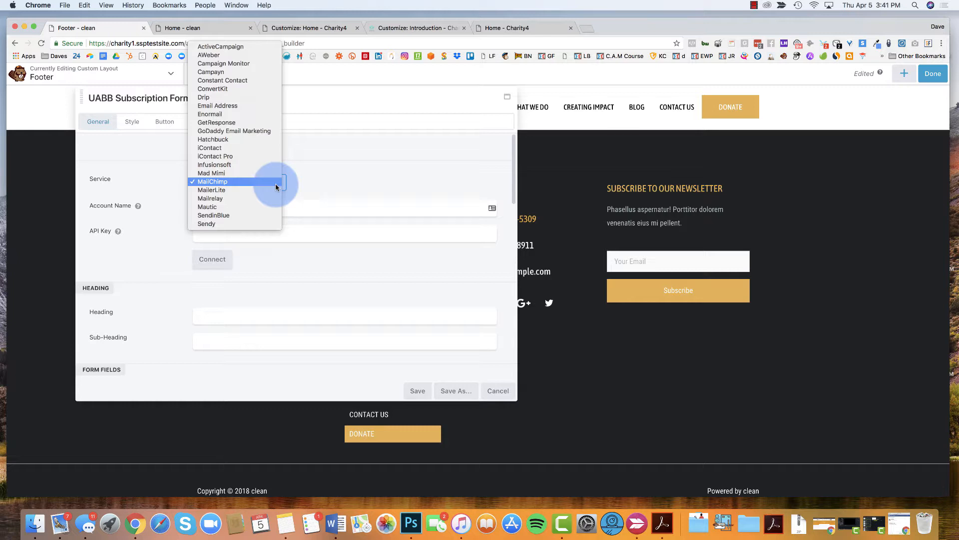
click(337, 154)
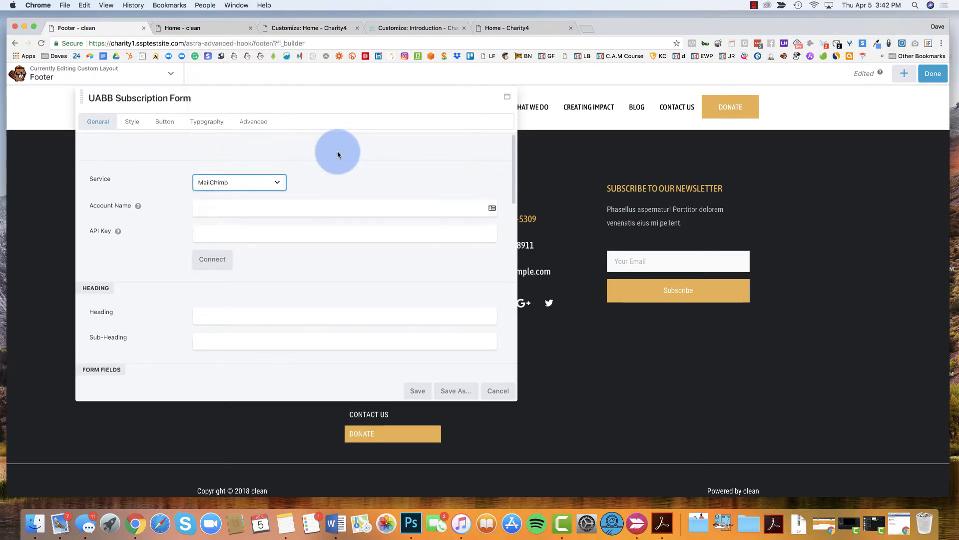
mouse_move(137, 206)
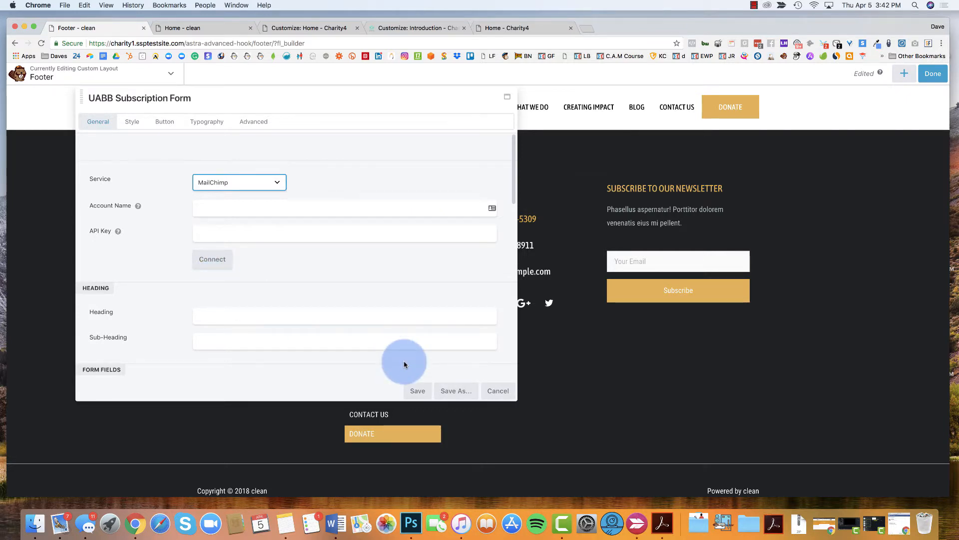
Step: Examine the subscription form's style, button and typography settings, and close it without saving
click(131, 122)
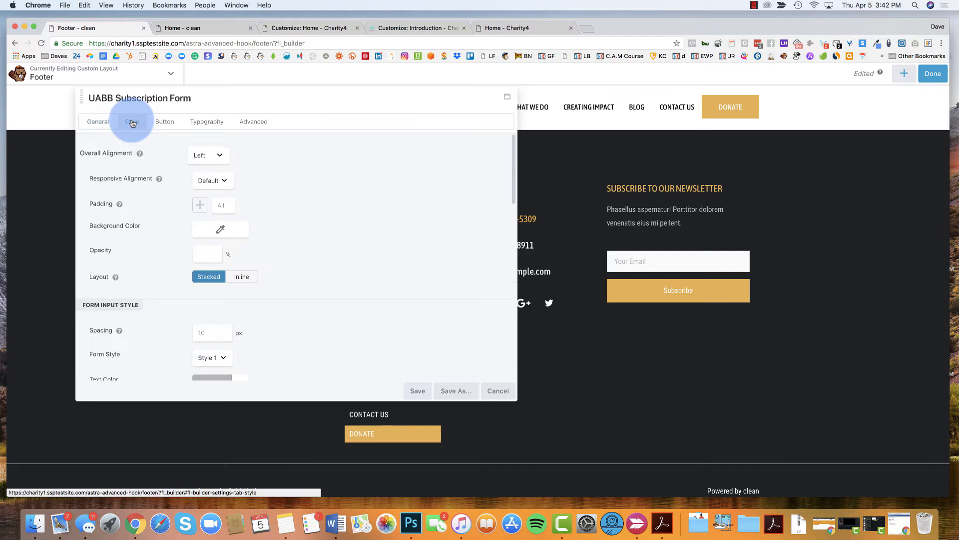
click(161, 124)
click(213, 124)
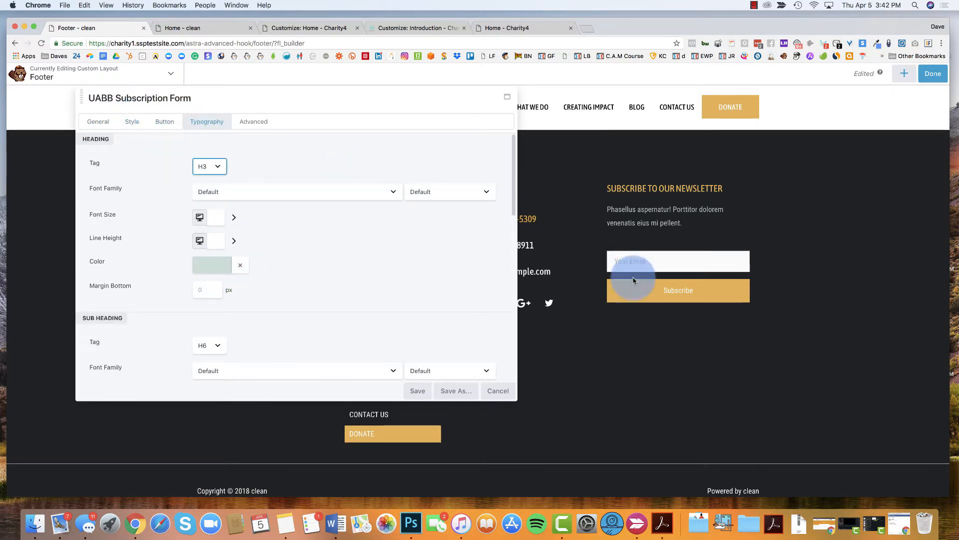
scroll(322, 269, down, 10)
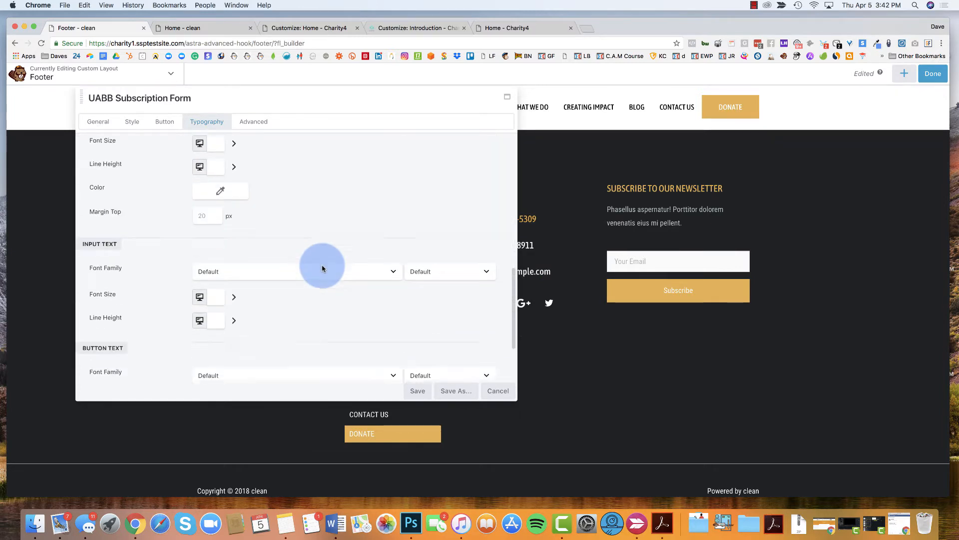
scroll(313, 296, up, 10)
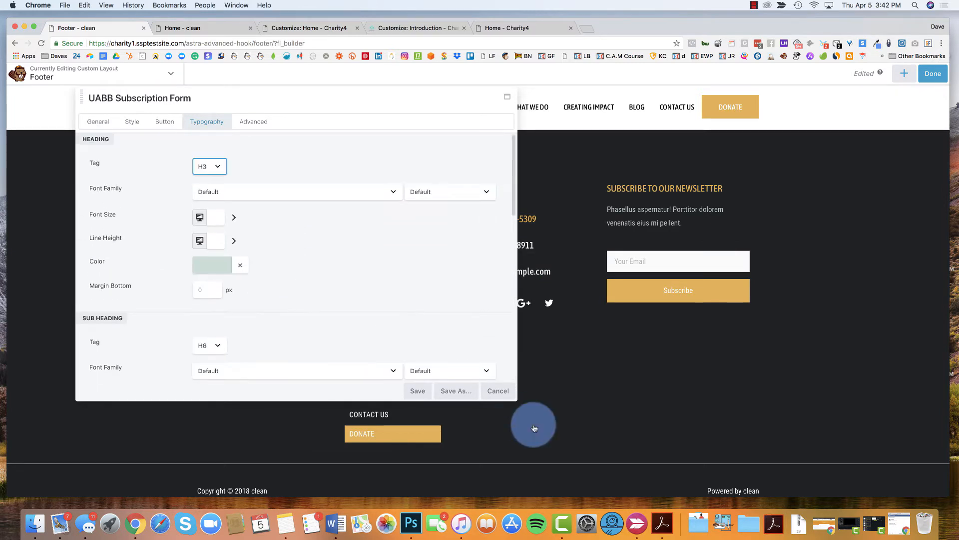
click(498, 391)
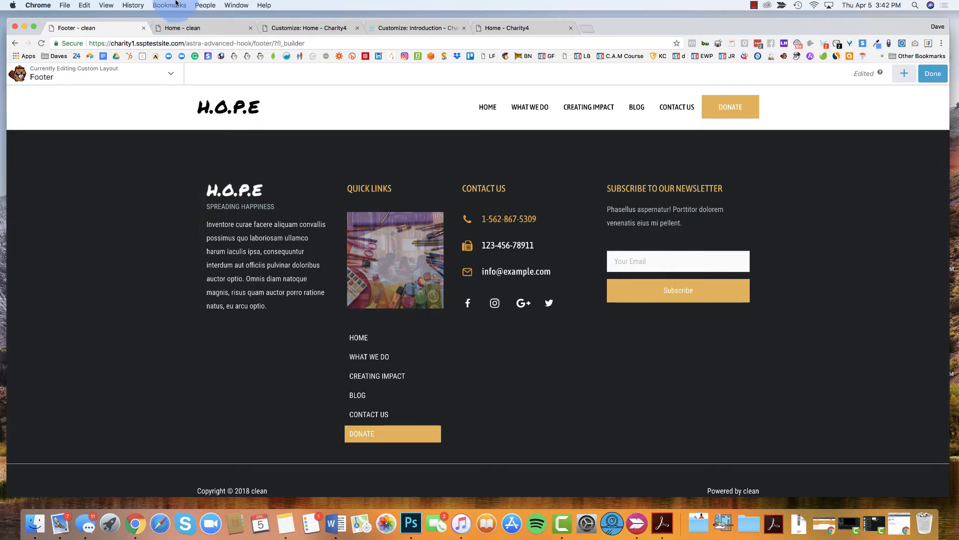
Step: Check the home page footer of the clean site, and test the EMAIL US button in the Charity4 Customizer preview's footer
click(188, 28)
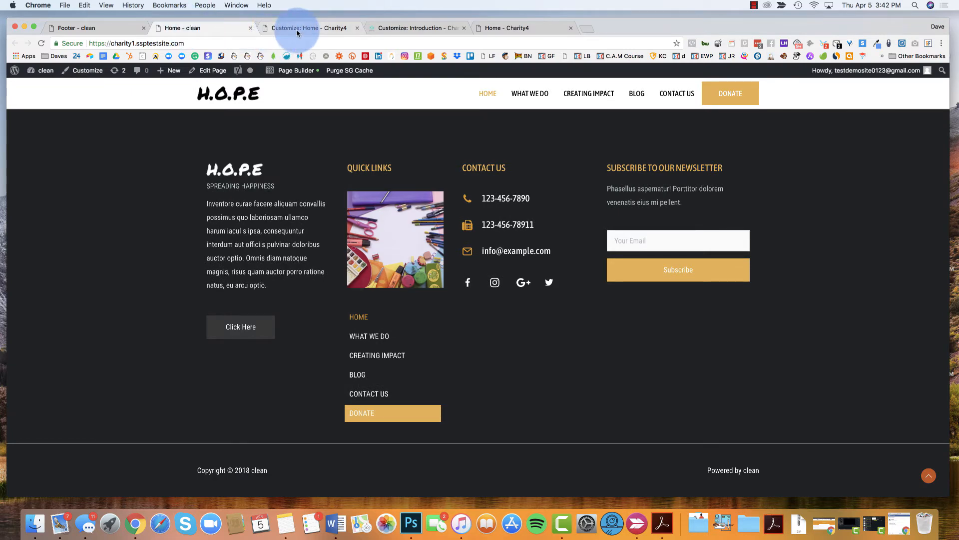
click(279, 27)
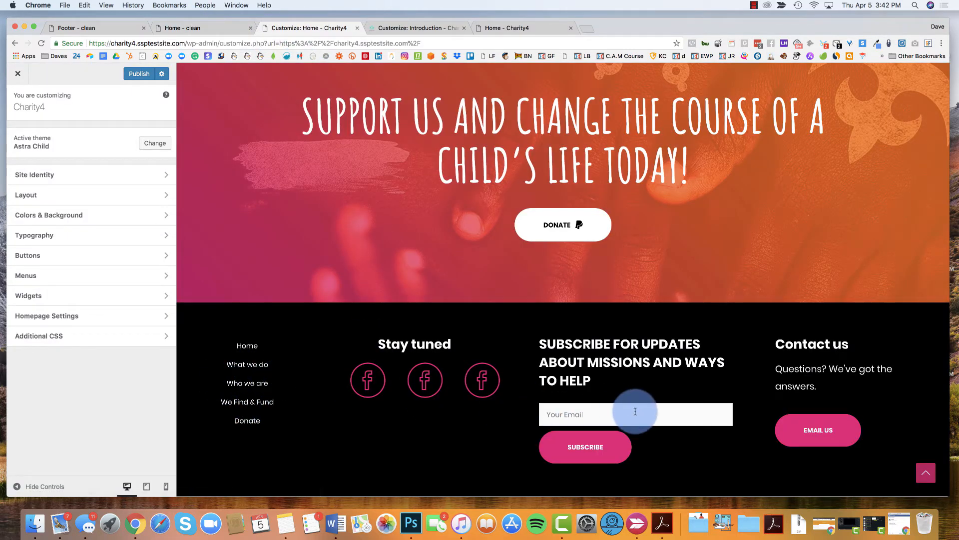
click(814, 435)
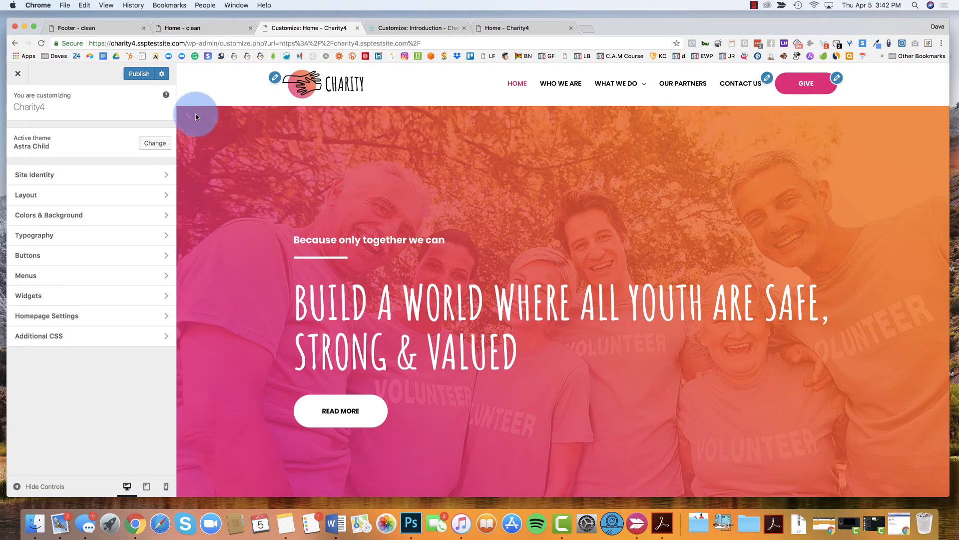
Step: Leave the Customizer and load the live Charity4 home page at charity4.ssptestsite.com
click(142, 74)
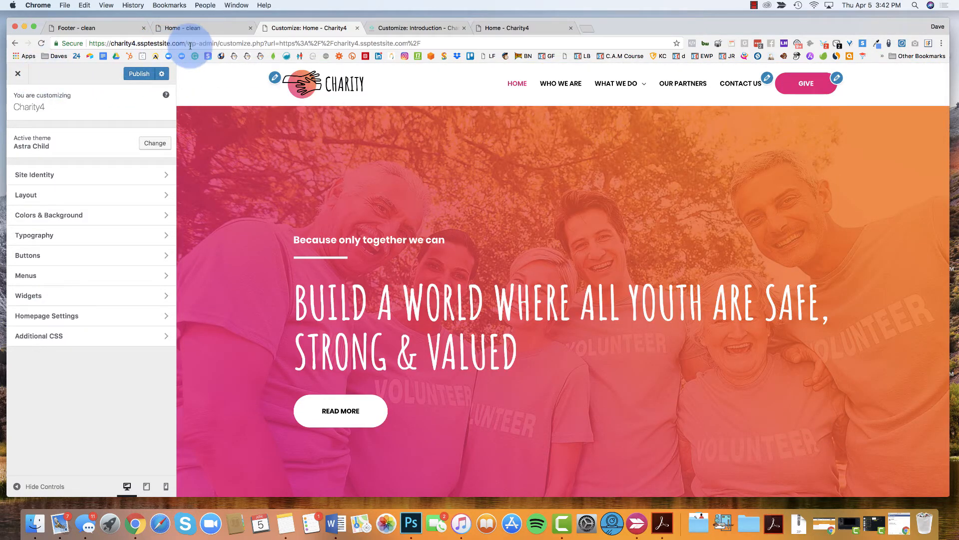
drag(187, 43, 574, 86)
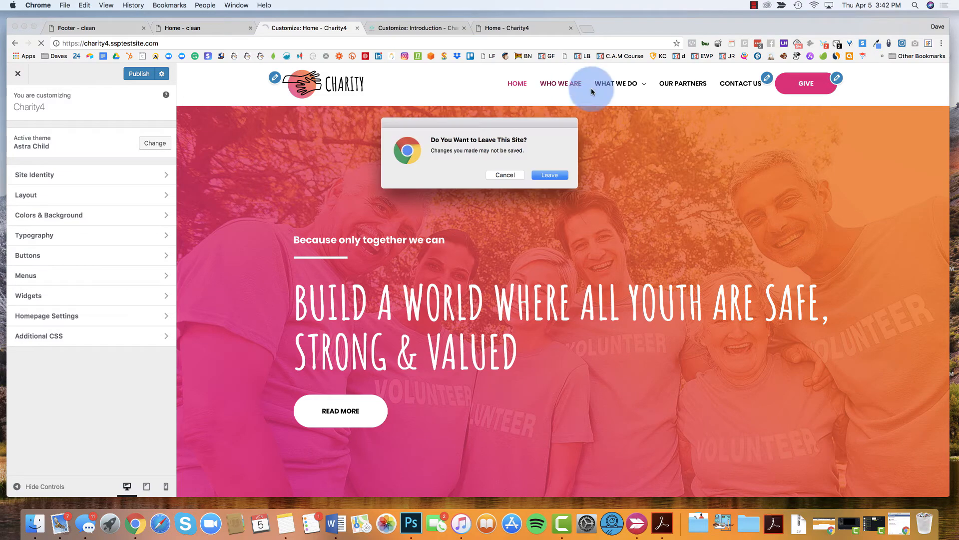
click(566, 177)
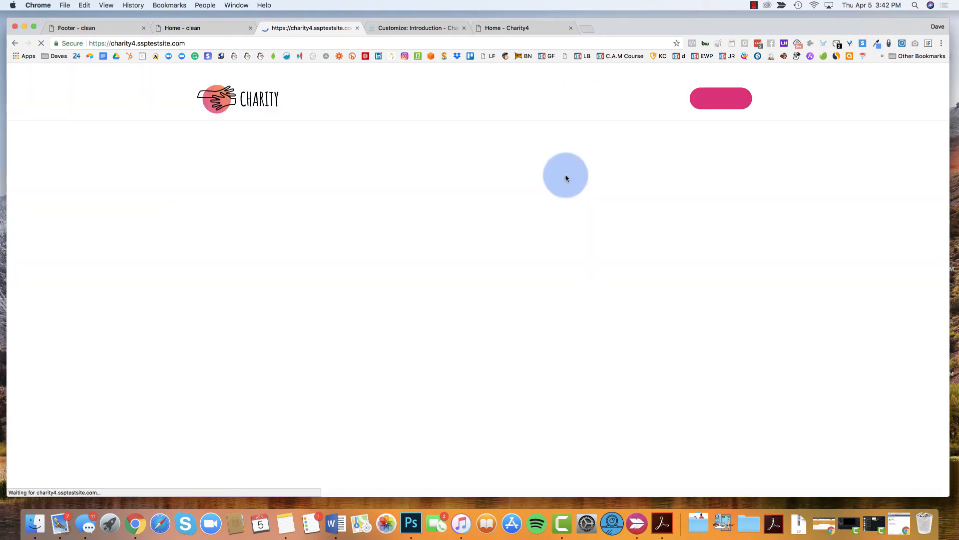
Step: Test the EMAIL US button and the subscription email field in the live Charity4 footer, and review the footer's links
scroll(566, 178, down, 15)
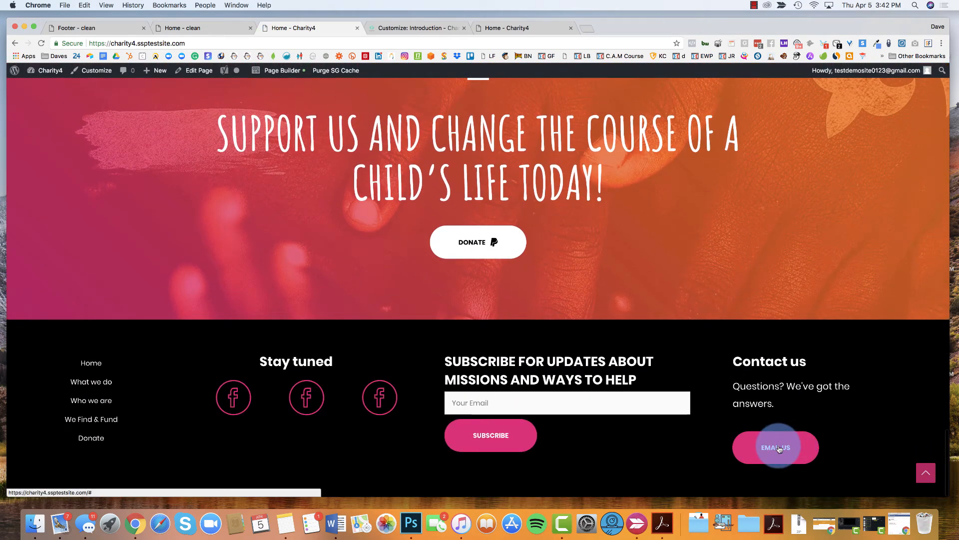
click(775, 444)
scroll(418, 165, down, 20)
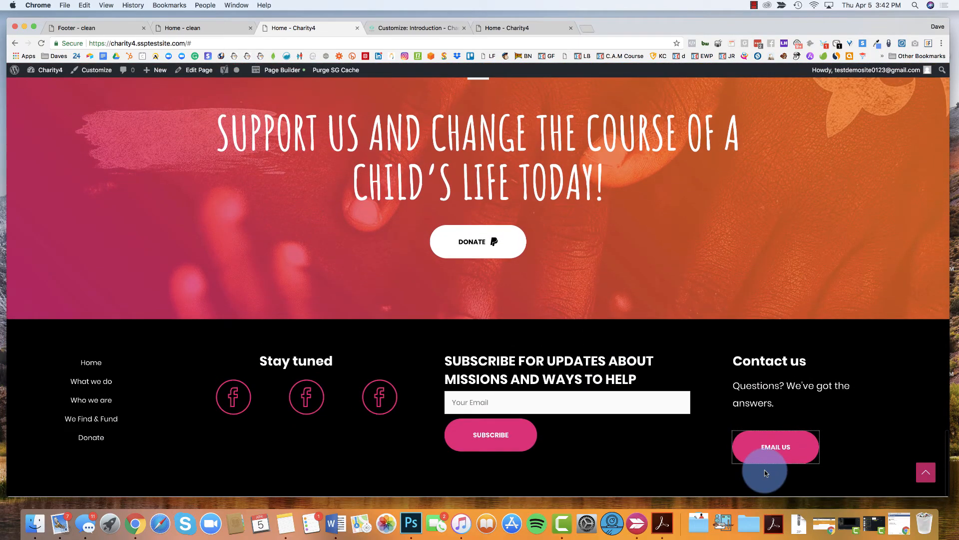
click(658, 450)
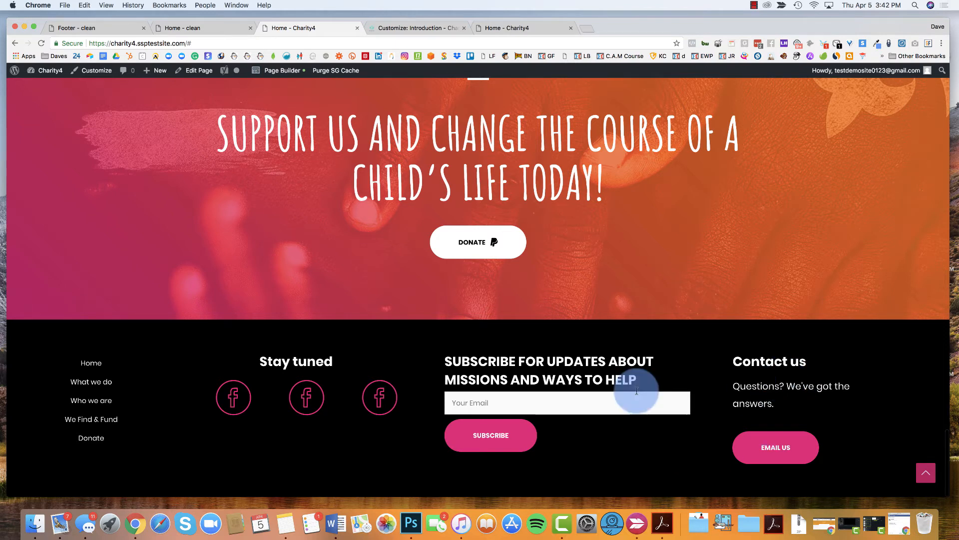
click(474, 404)
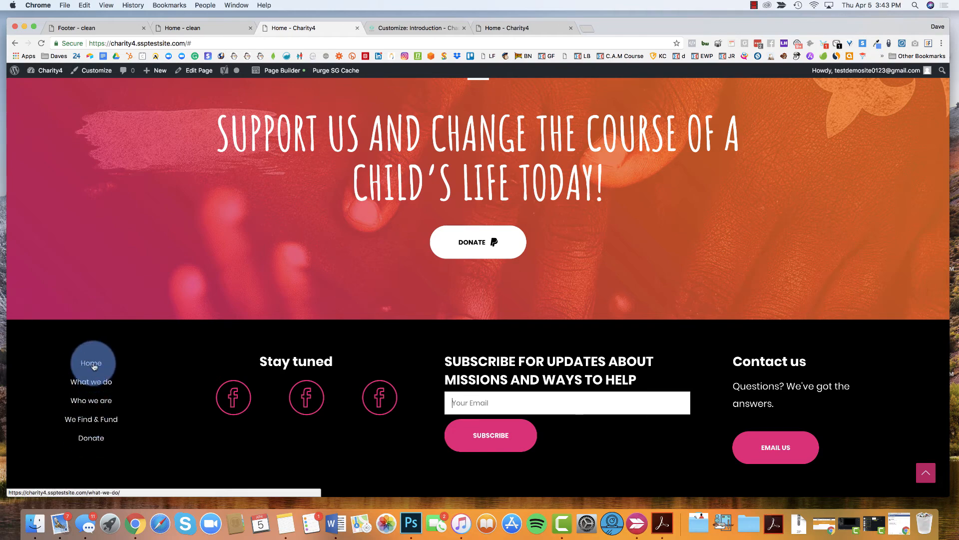
scroll(242, 337, up, 10)
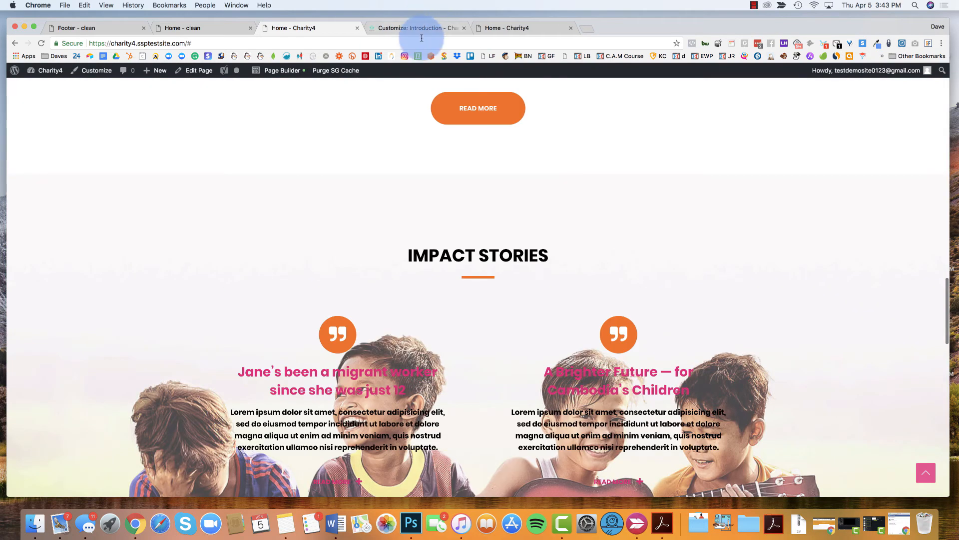
Step: Return to the clean site's home page and review it from its header to its custom footer
click(168, 29)
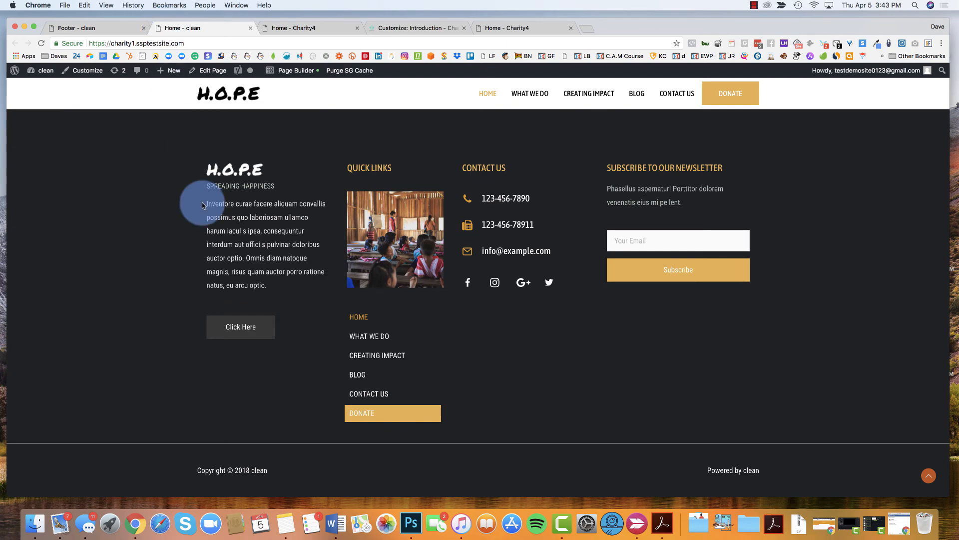
scroll(202, 205, up, 20)
scroll(202, 205, down, 20)
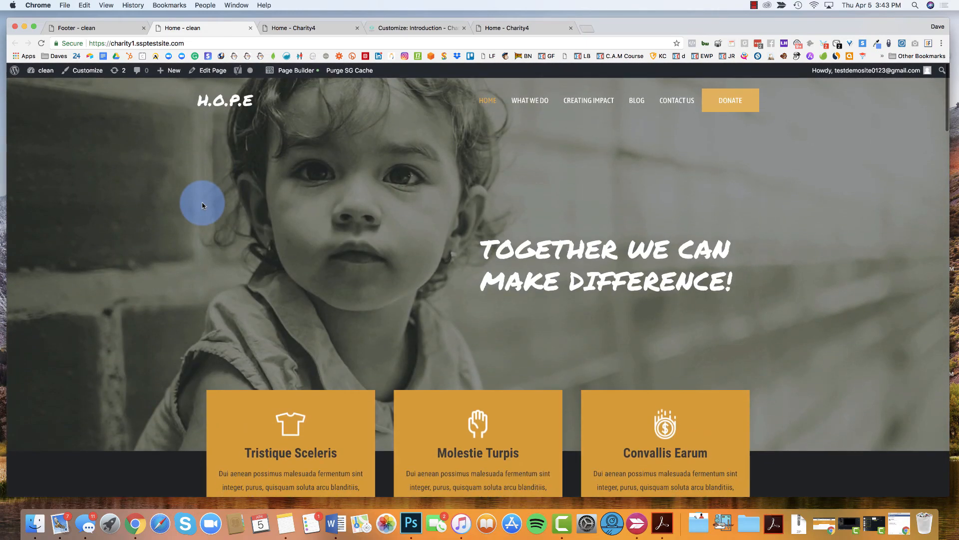